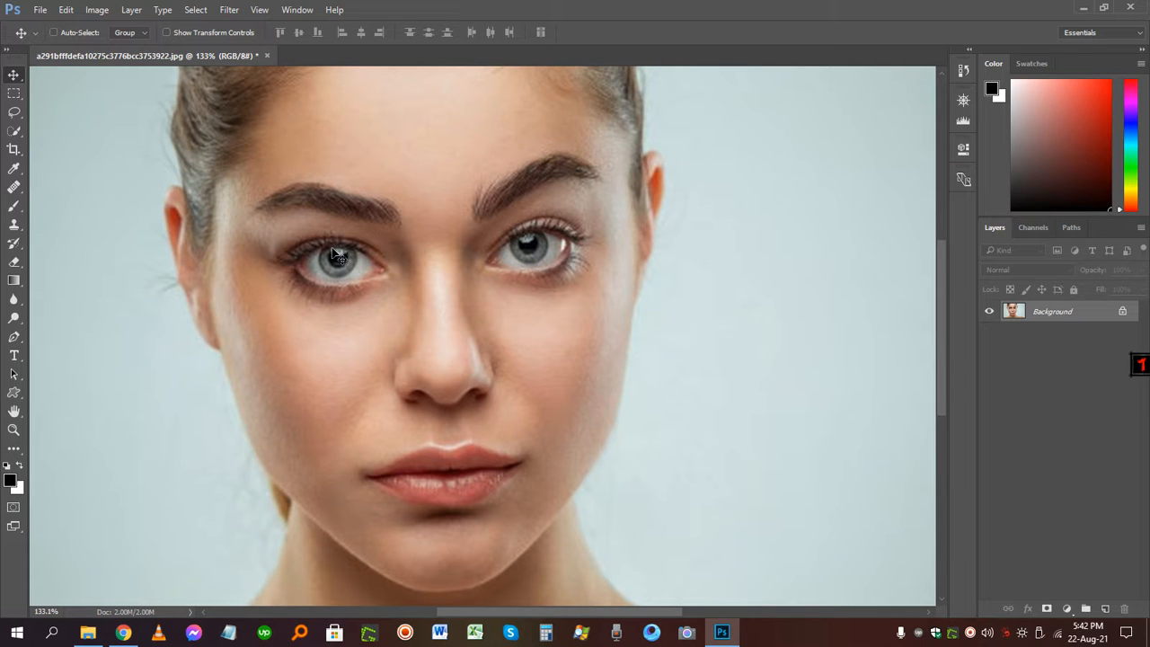
# Choose the Elliptical Marquee tool for making a circular selection to match the iris
pyautogui.moveTo(334, 255); pyautogui.dragTo(359, 281)
pyautogui.click(14, 112)
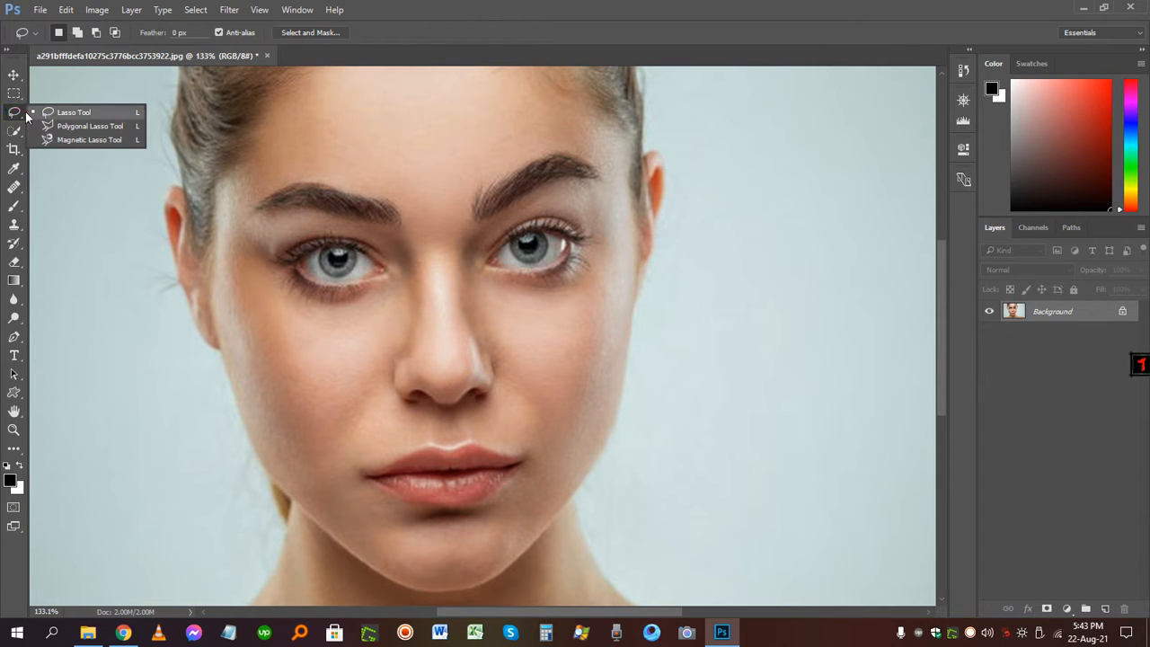
pyautogui.rightClick(15, 93)
pyautogui.click(85, 107)
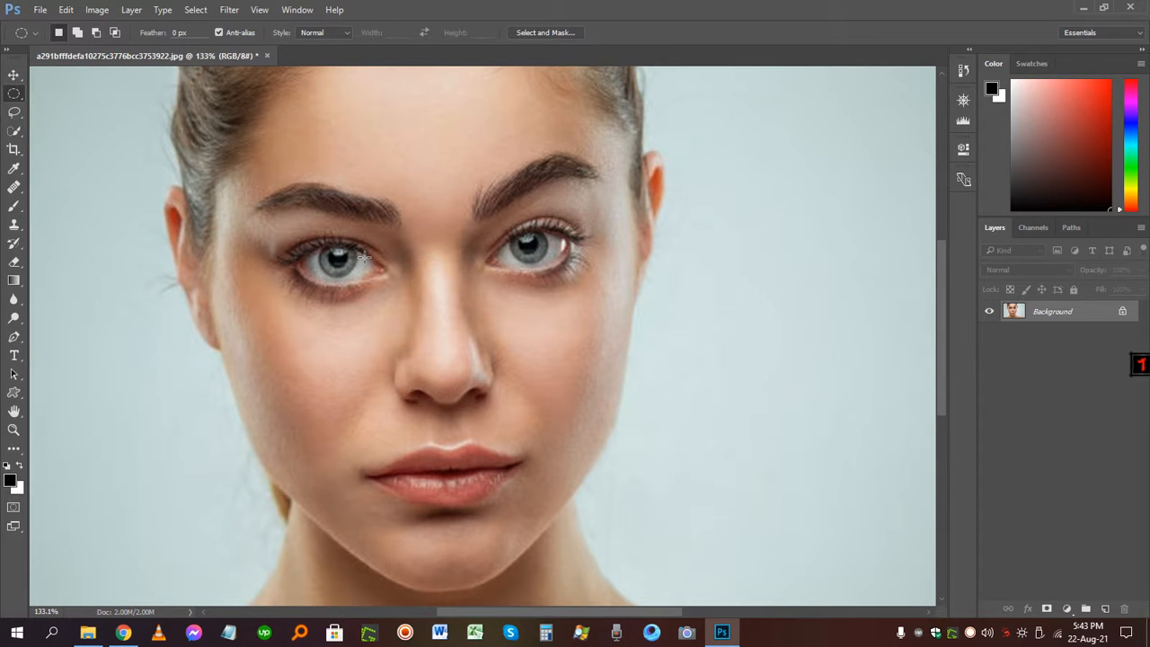
pyautogui.scroll(3, 364, 257)
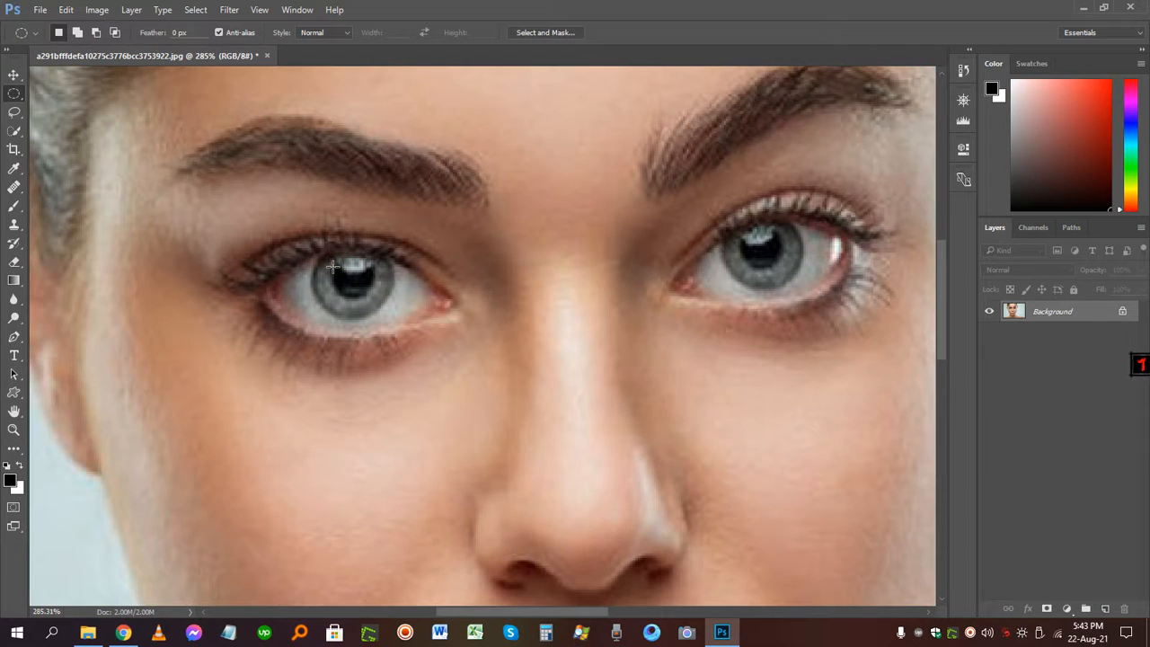
# Look through the eye lens images in the body parts folder, including the yellow lens, and return to Photoshop
pyautogui.click(88, 631)
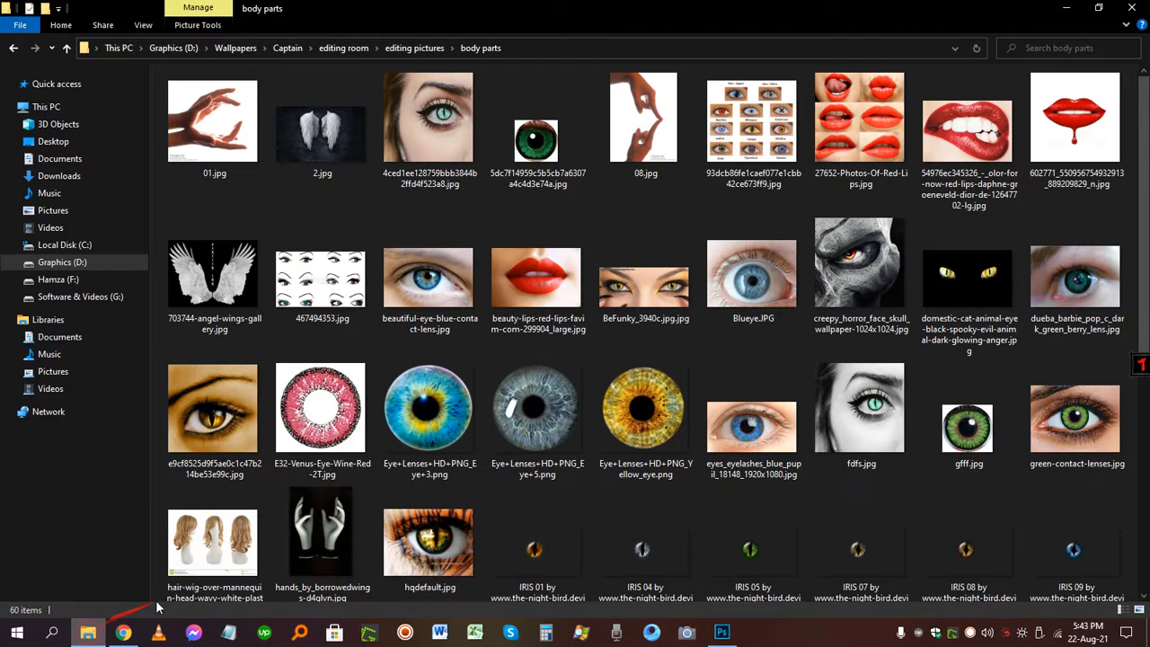
pyautogui.doubleClick(565, 411)
pyautogui.click(610, 600)
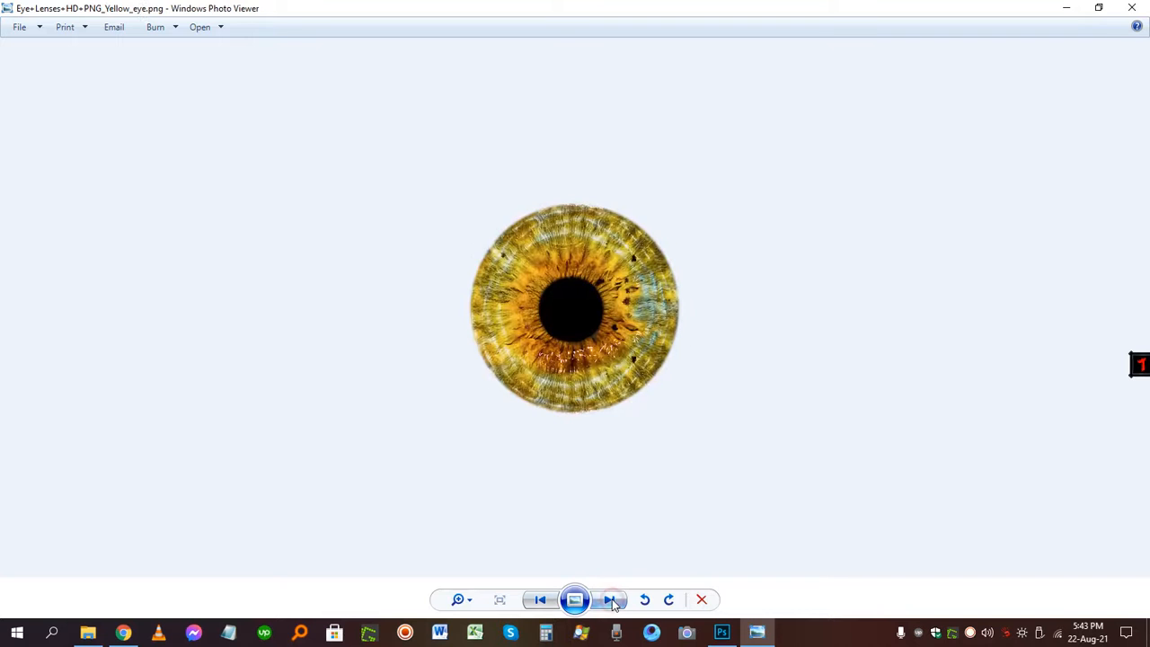
pyautogui.click(1131, 9)
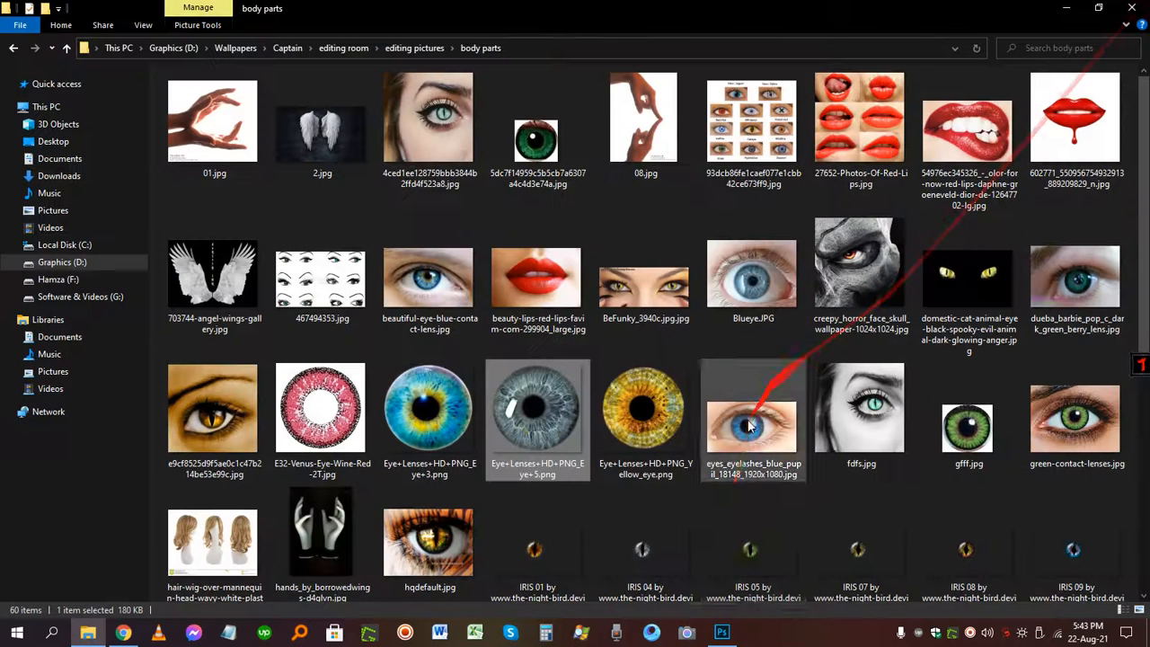
pyautogui.click(721, 632)
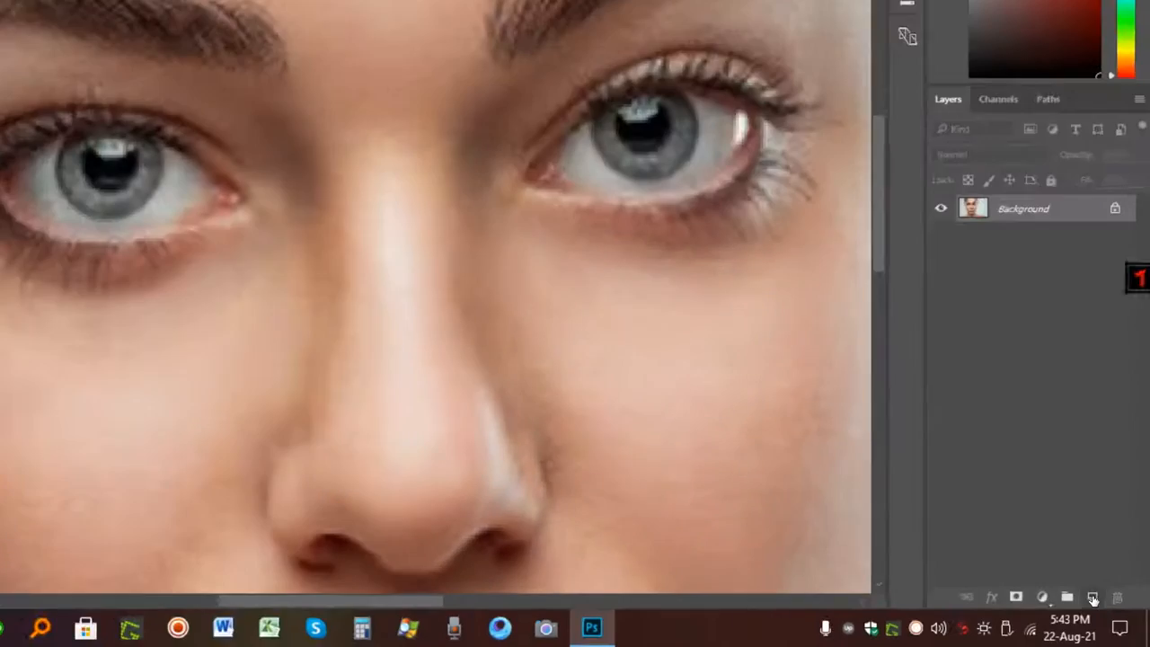
# On a new layer, select an iris-sized circle over the nose bridge, fill it with bright orange-red and deselect
pyautogui.click(1092, 598)
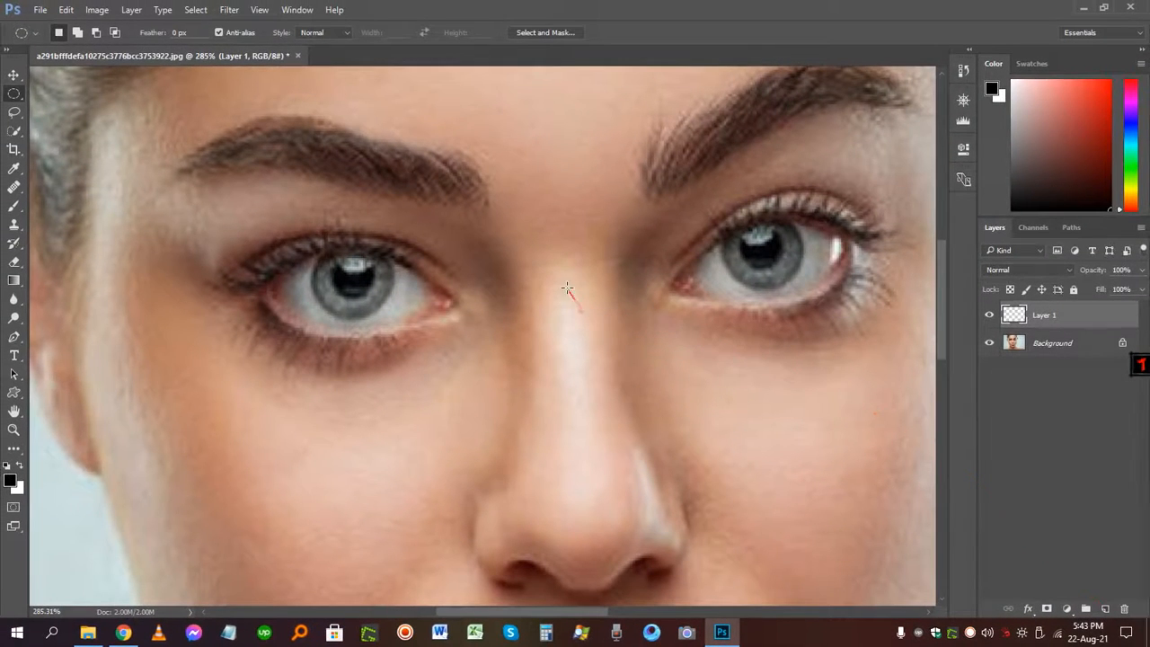
pyautogui.moveTo(619, 340); pyautogui.dragTo(636, 353)
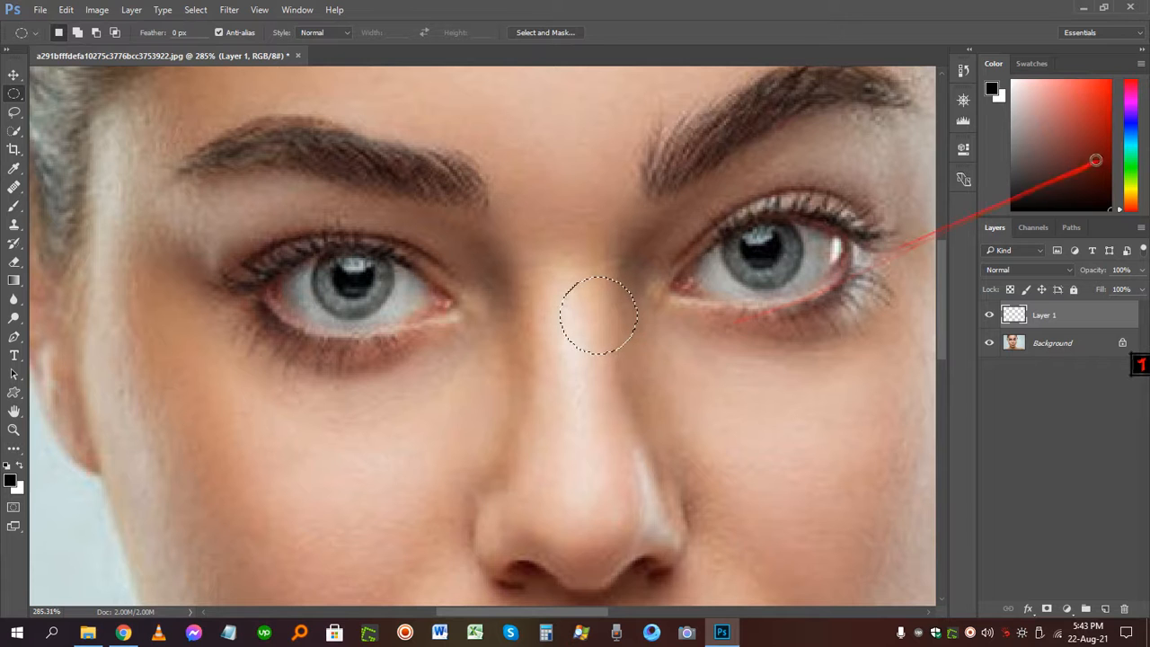
pyautogui.moveTo(1087, 157); pyautogui.dragTo(1100, 90)
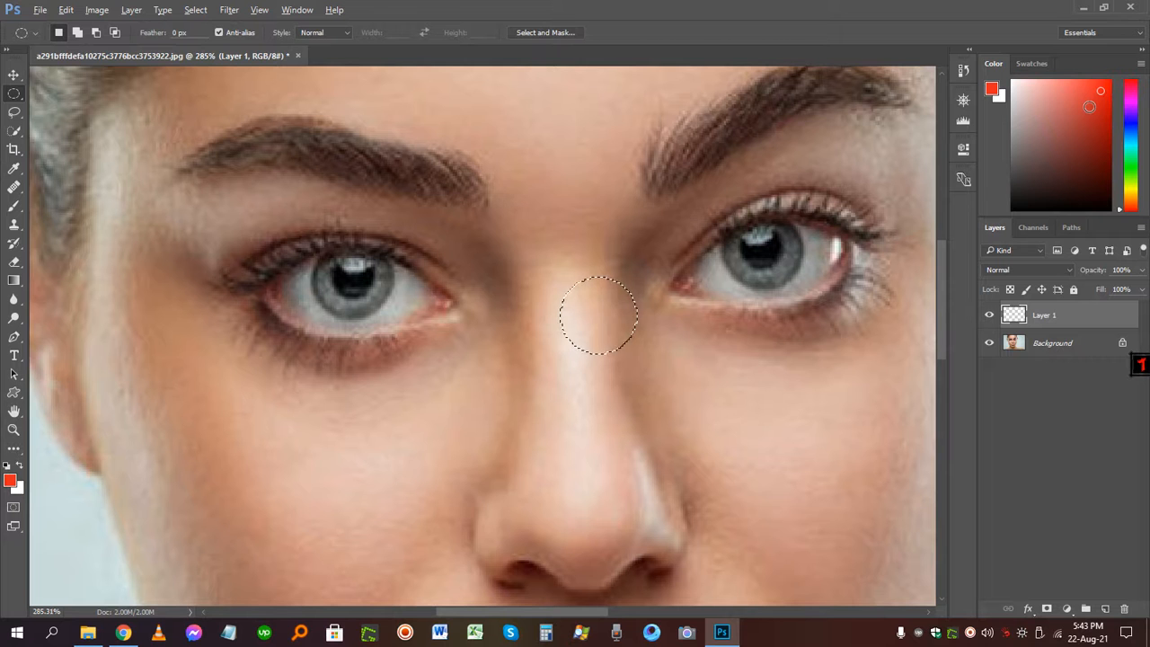
pyautogui.hotkey('alt', 'BackSpace')
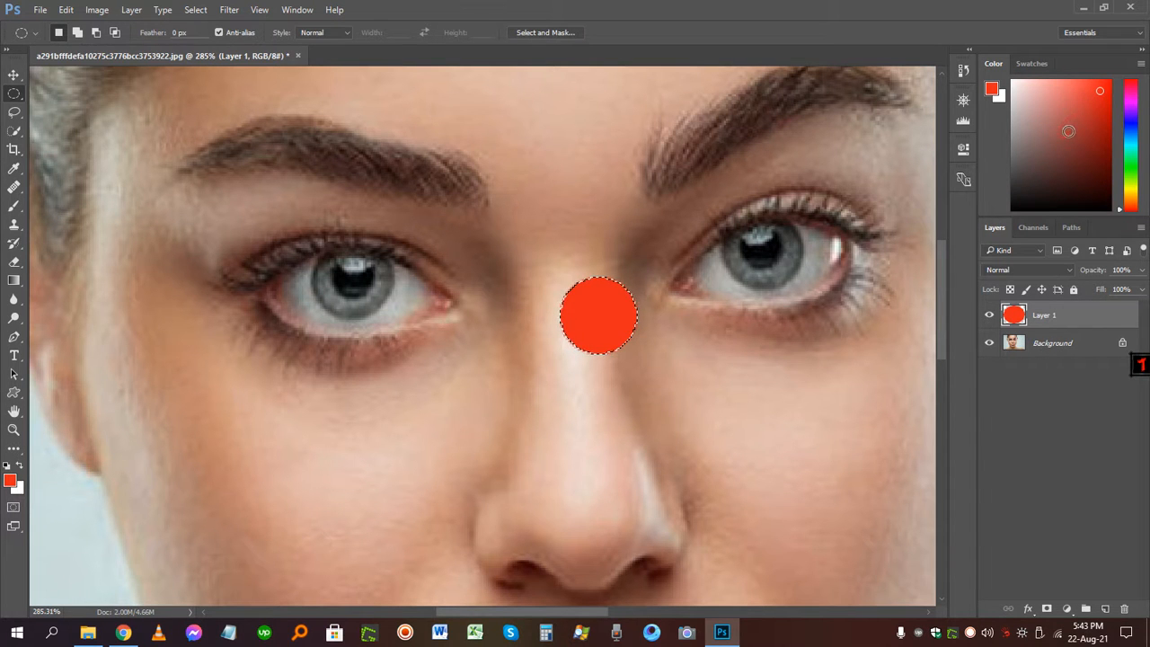
pyautogui.hotkey('ctrl', 'd')
pyautogui.press('v')
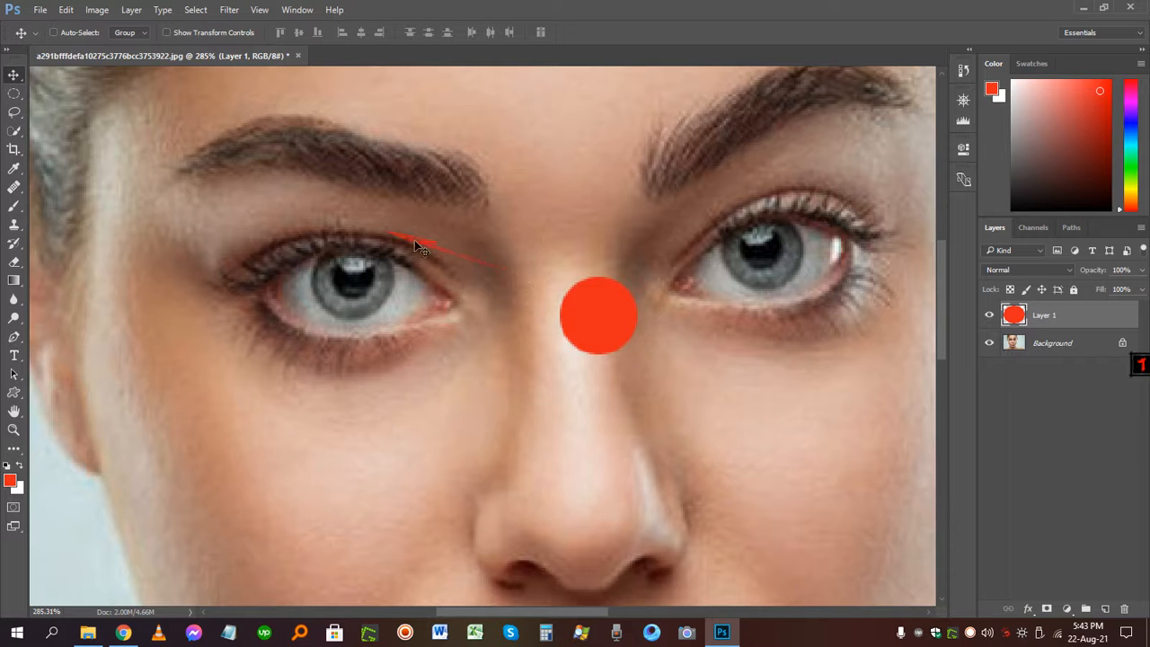
# Move the red circle over the iris of the left-hand eye and lower its layer opacity to 43%
pyautogui.moveTo(607, 312); pyautogui.dragTo(357, 276)
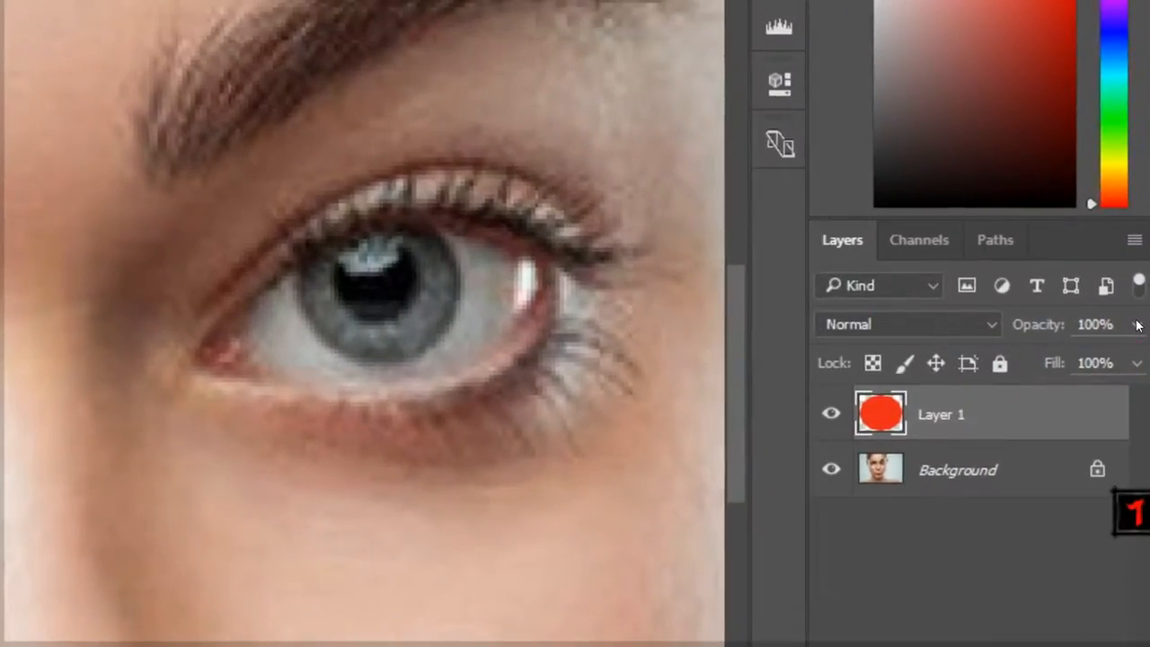
pyautogui.click(1142, 269)
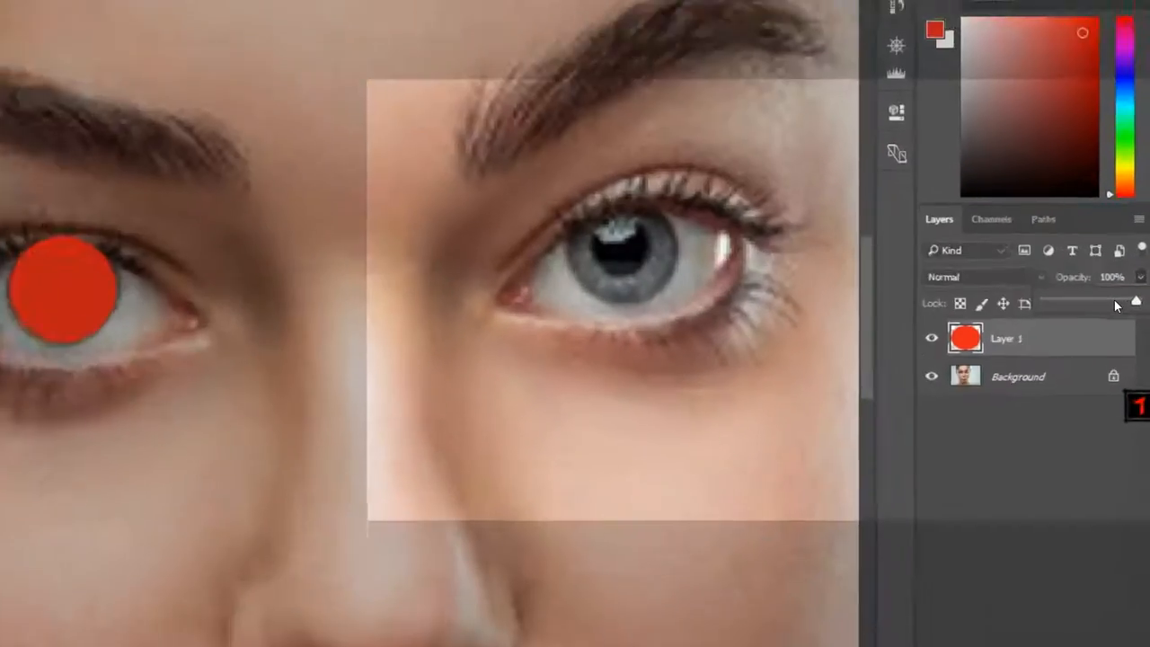
pyautogui.moveTo(1139, 293); pyautogui.dragTo(1108, 287)
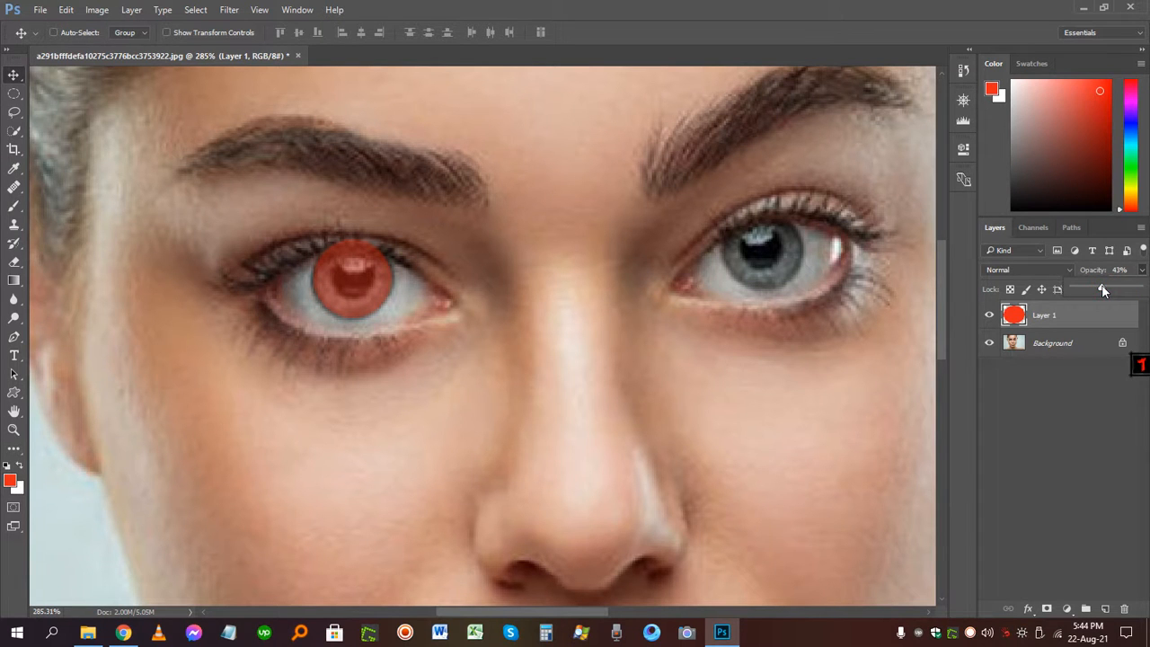
# Scale the red circle to 102.63% to fit the iris and set its layer opacity to 100%
pyautogui.hotkey('ctrl', 't')
pyautogui.scroll(2, 371, 309)
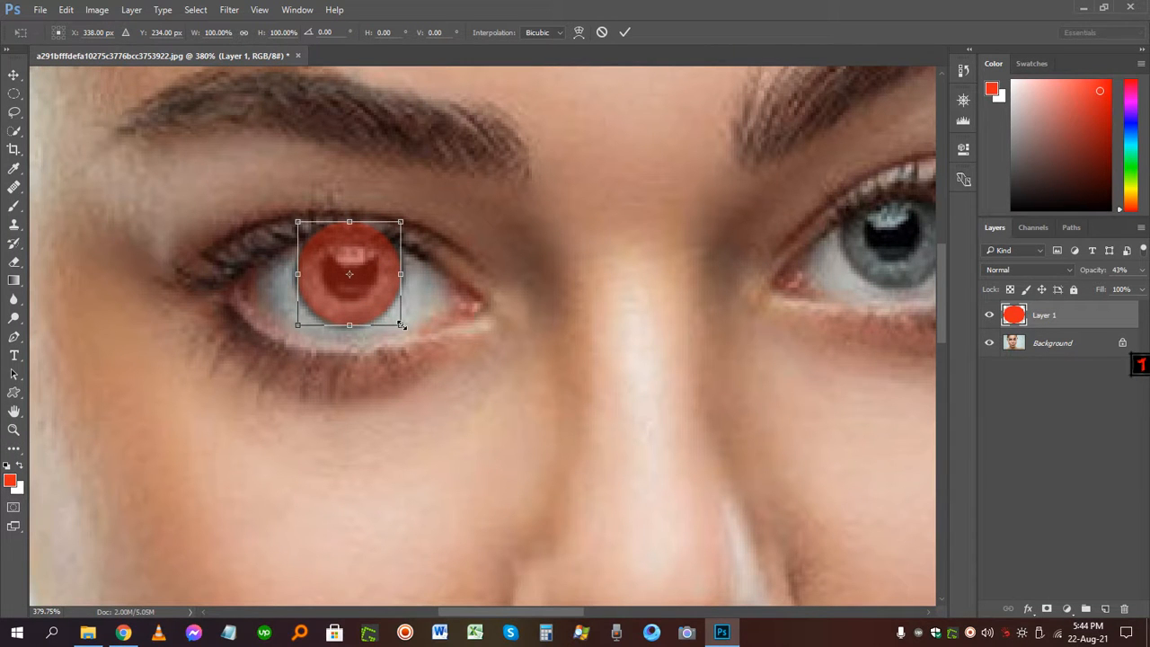
pyautogui.moveTo(401, 326)
pyautogui.mouseDown()
pyautogui.moveTo(473, 404)
pyautogui.moveTo(418, 327)
pyautogui.moveTo(403, 327)
pyautogui.mouseUp()
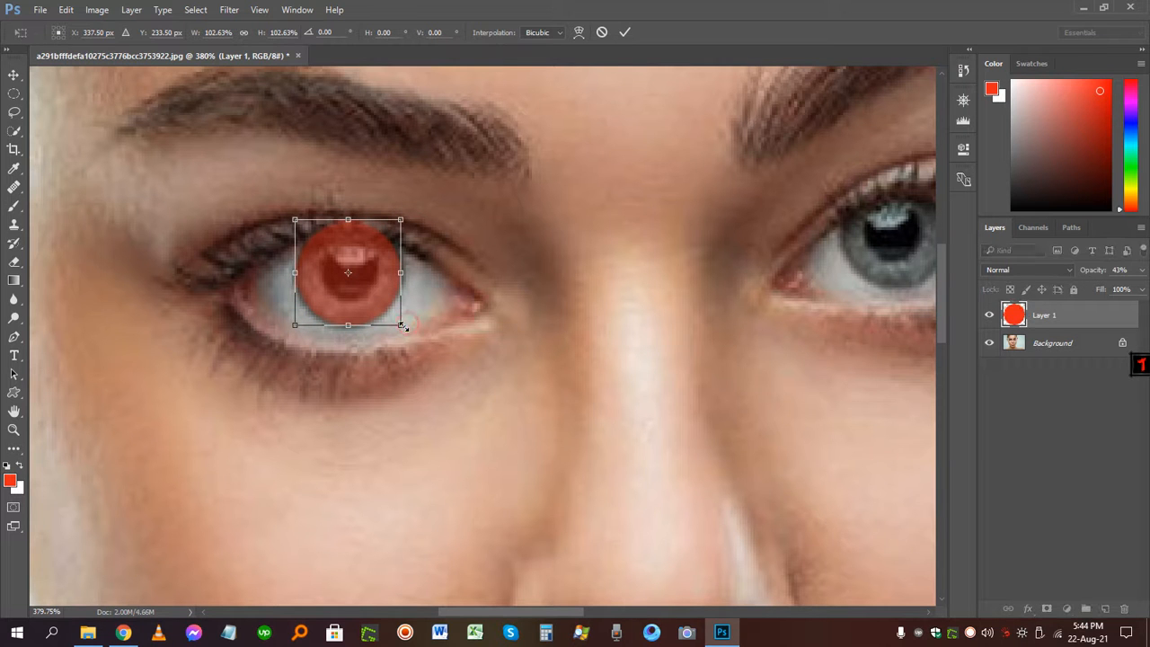
pyautogui.press('Return')
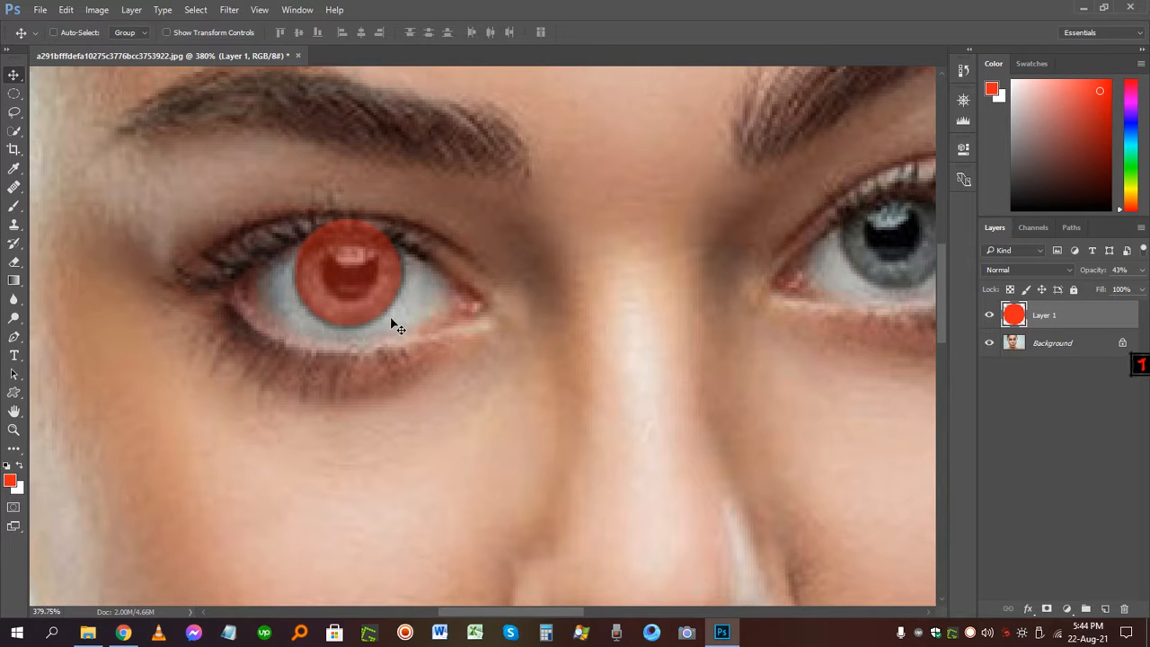
pyautogui.click(1141, 269)
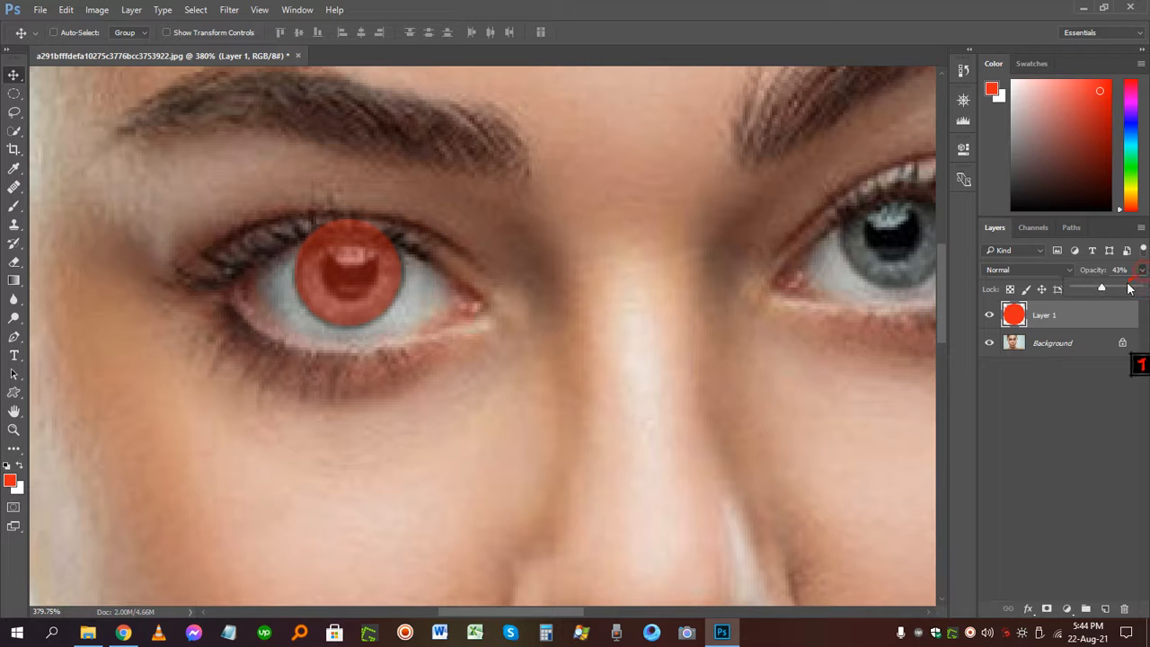
pyautogui.moveTo(1128, 287); pyautogui.dragTo(1142, 287)
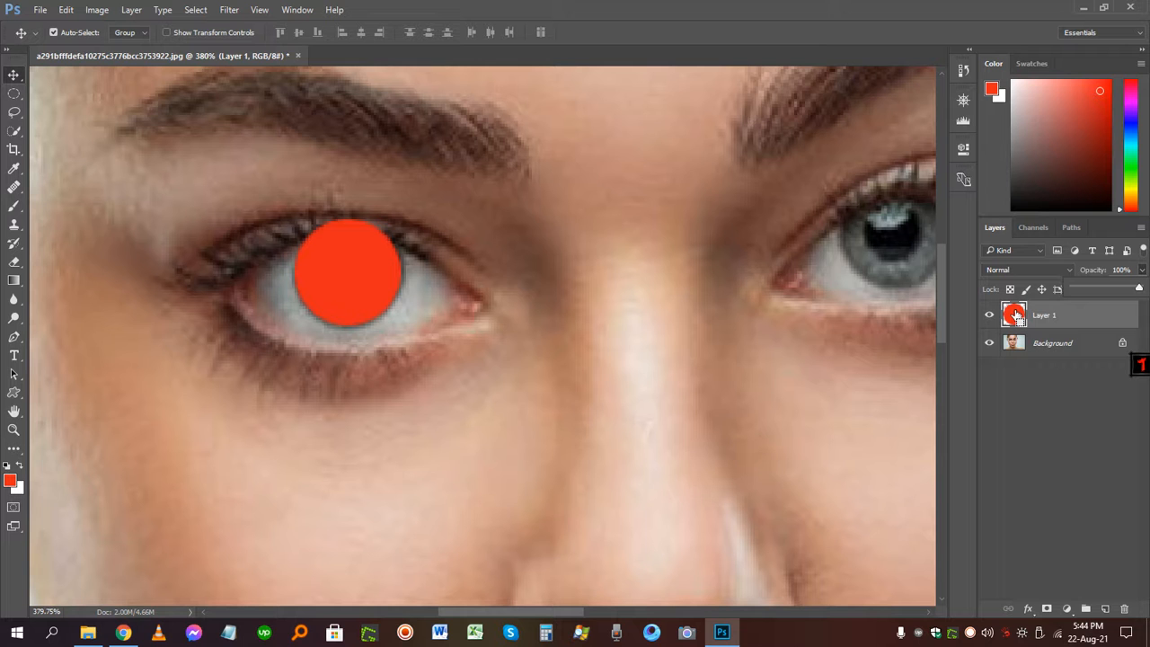
# Load the red circle as a selection, hide its layer and copy the iris from Background to a new layer
pyautogui.keyDown('ctrl'); pyautogui.click(1015, 314); pyautogui.keyUp('ctrl')
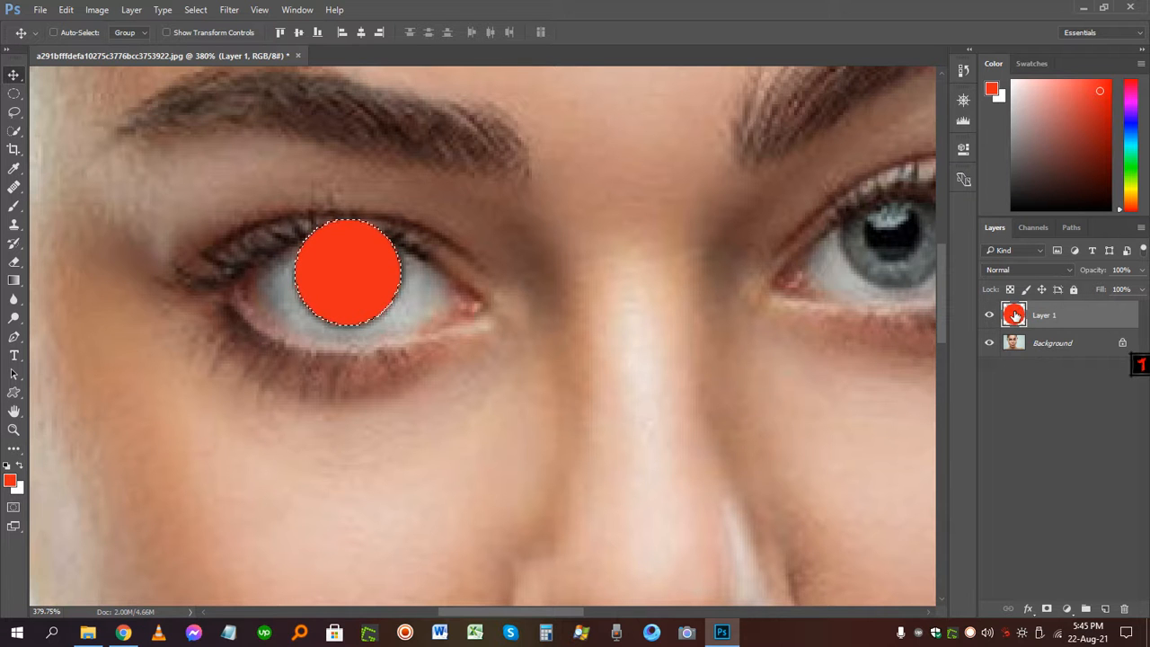
pyautogui.click(989, 316)
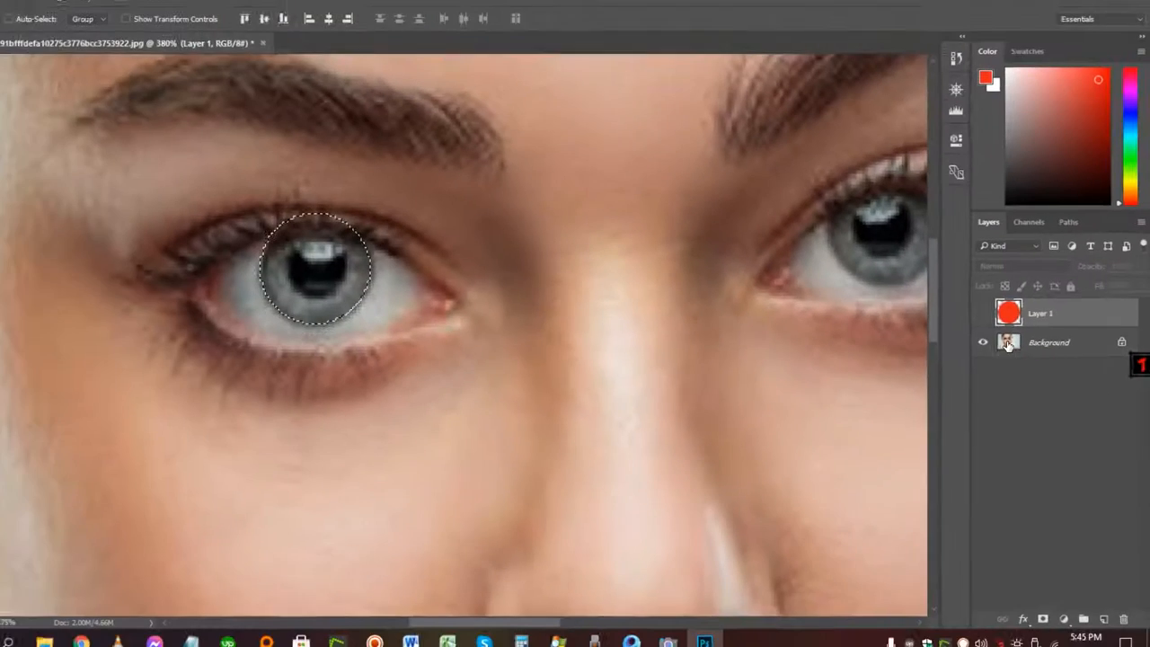
pyautogui.click(881, 328)
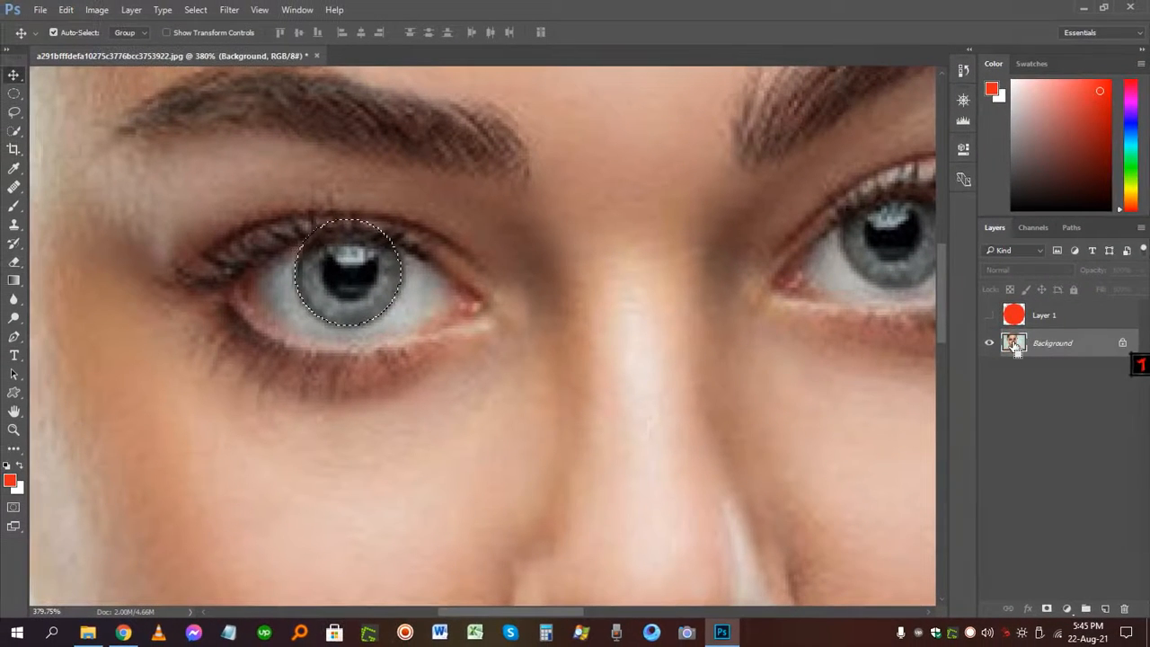
pyautogui.hotkey('ctrl', 'j')
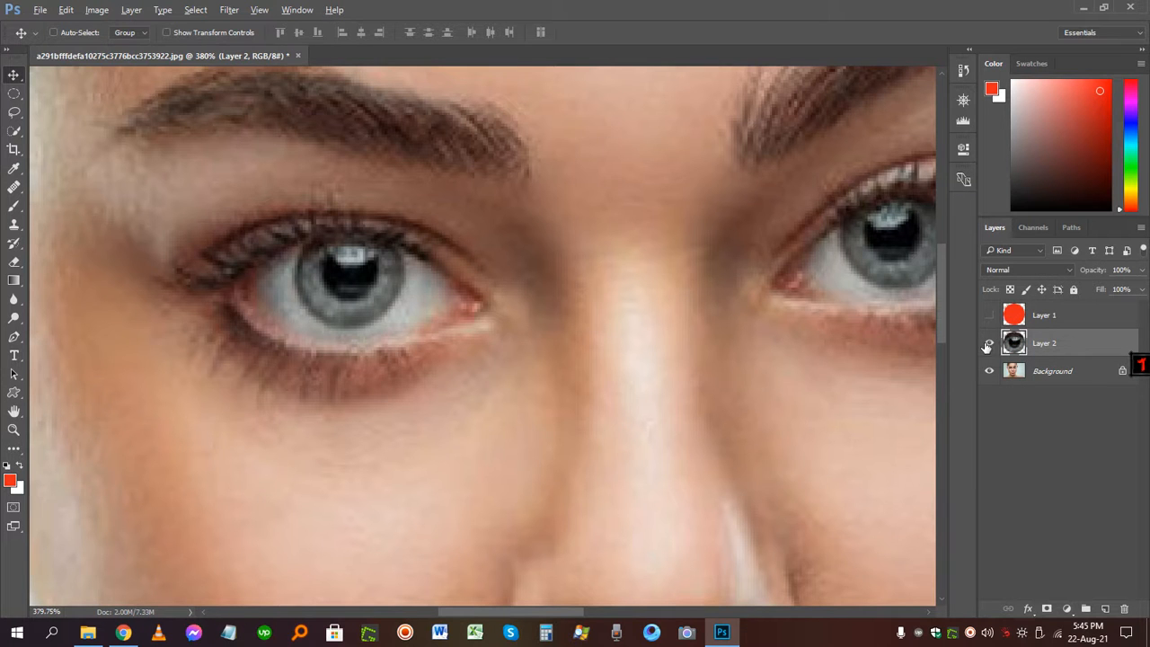
pyautogui.click(988, 370)
pyautogui.keyDown('alt'); pyautogui.click(987, 344); pyautogui.keyUp('alt')
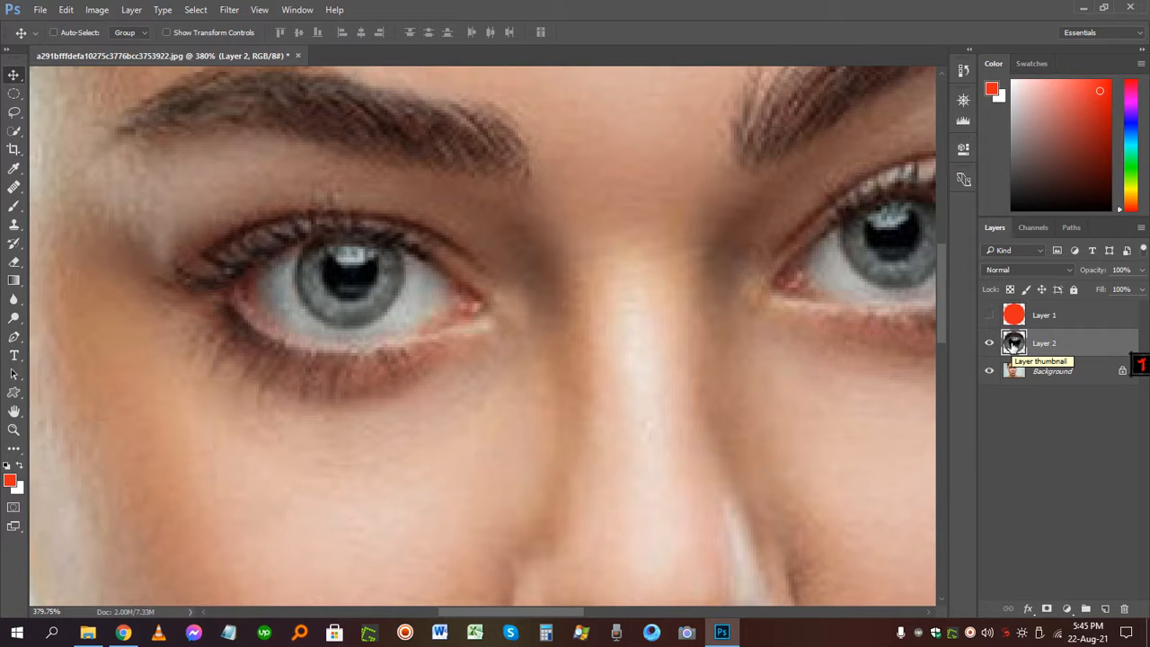
pyautogui.press('ctrl')
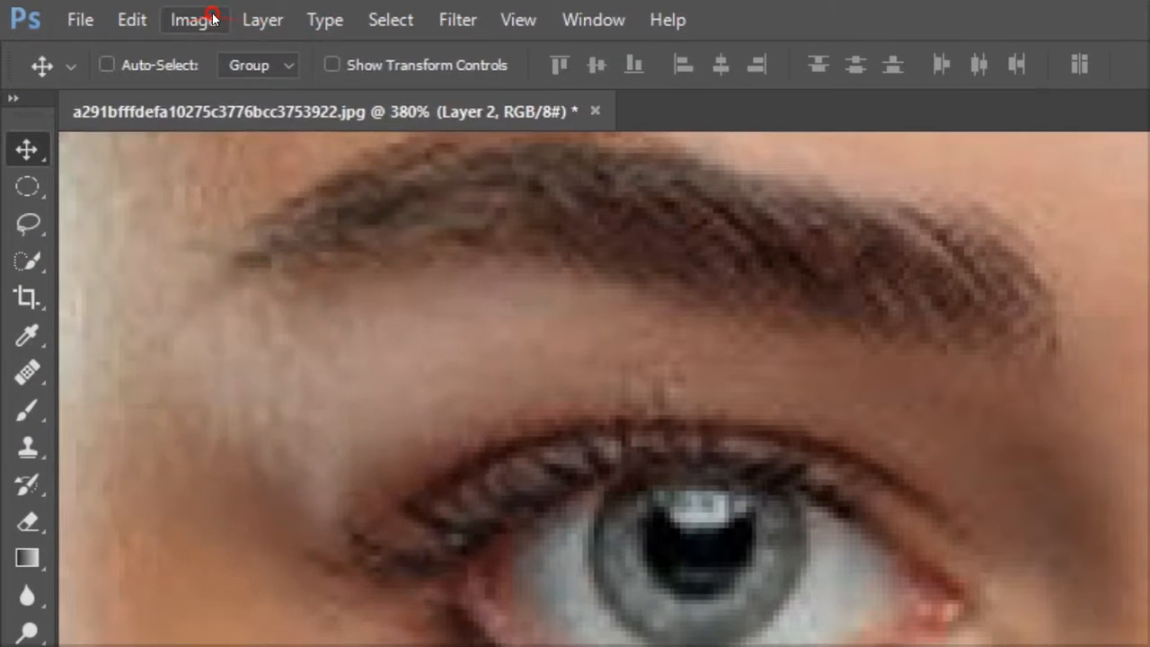
# Try recolouring the copied iris with Hue/Saturation, using hue +41 and saturation +100
pyautogui.click(185, 19)
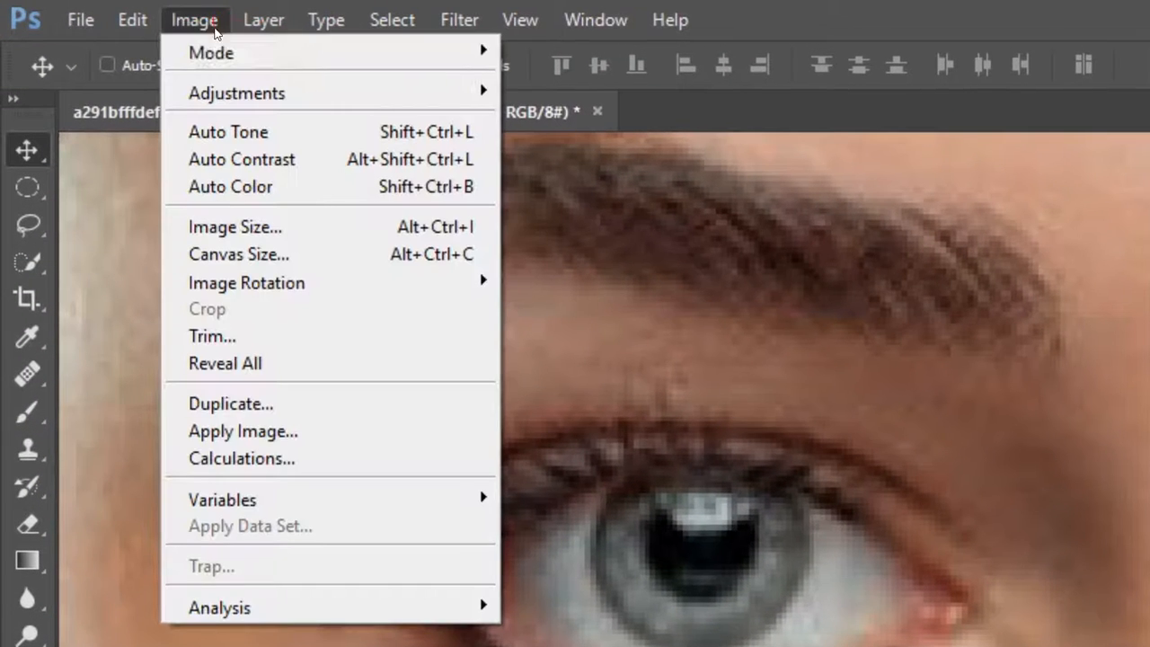
pyautogui.moveTo(230, 86)
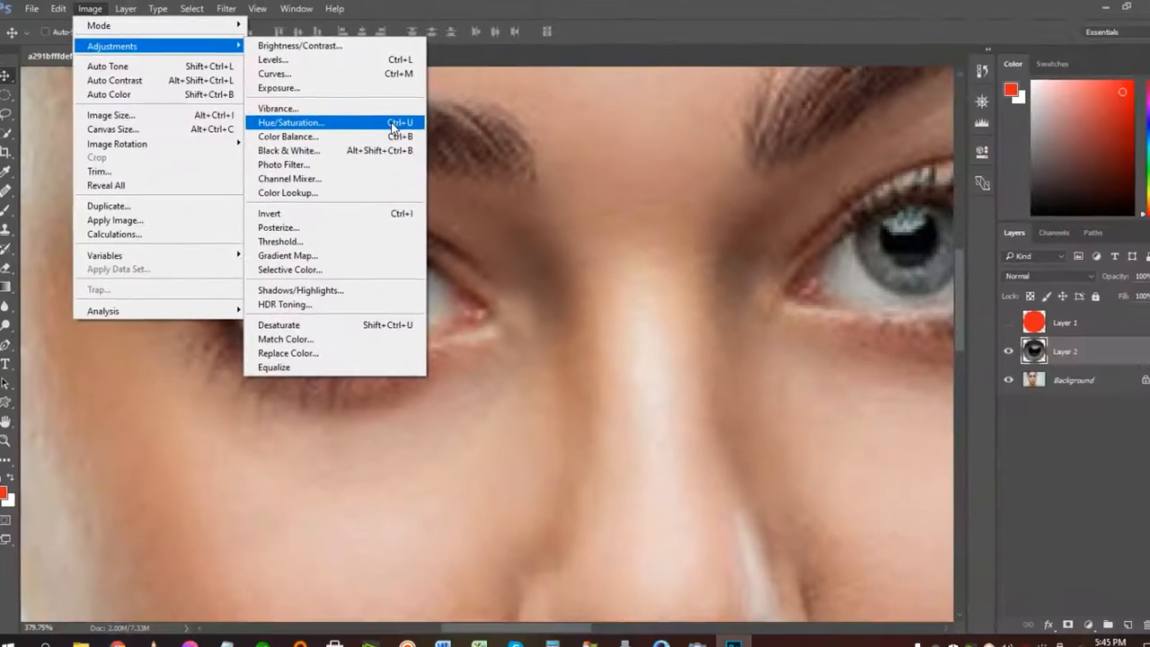
pyautogui.click(640, 33)
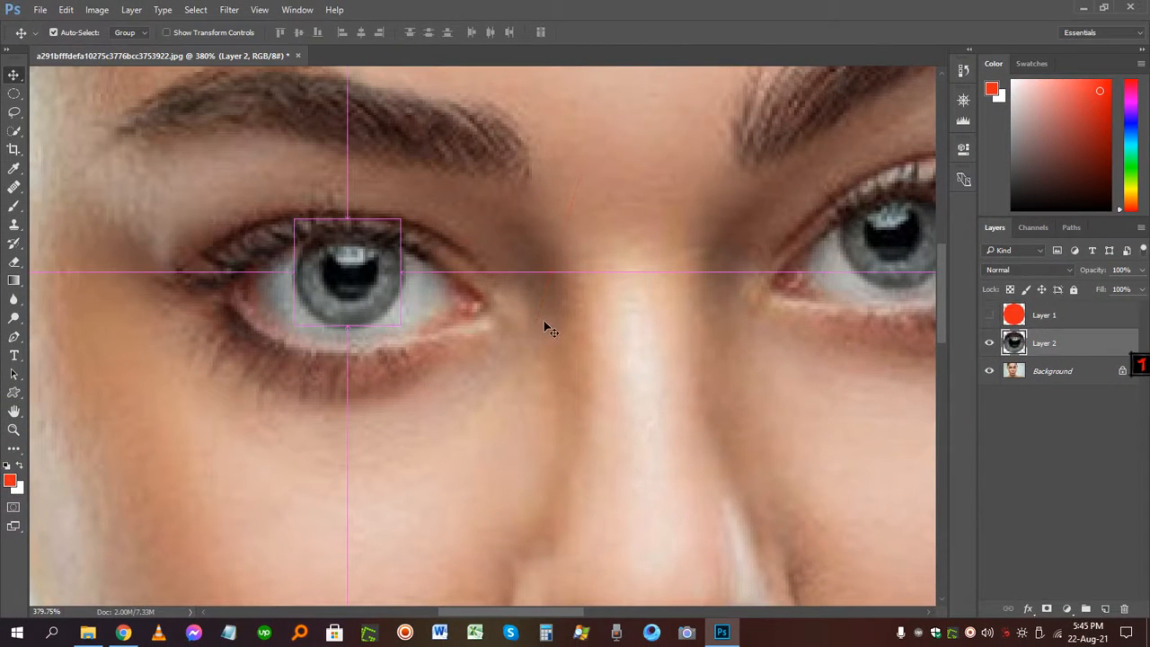
pyautogui.moveTo(779, 333); pyautogui.dragTo(724, 195)
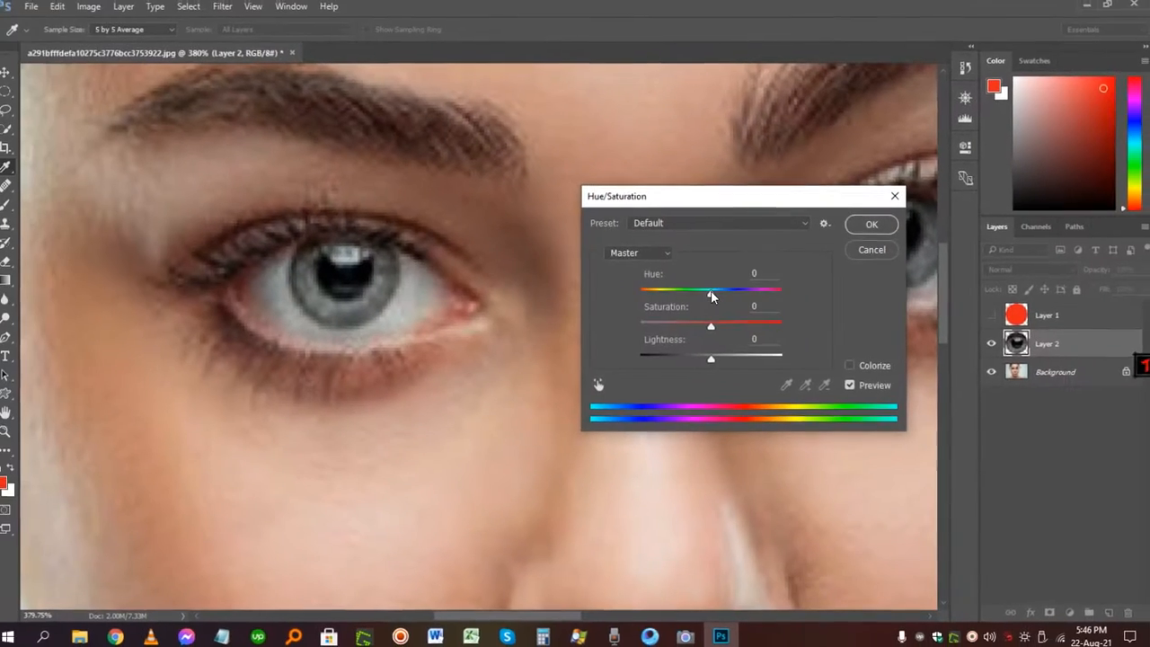
pyautogui.moveTo(569, 303); pyautogui.dragTo(573, 301)
pyautogui.moveTo(714, 295); pyautogui.dragTo(742, 306)
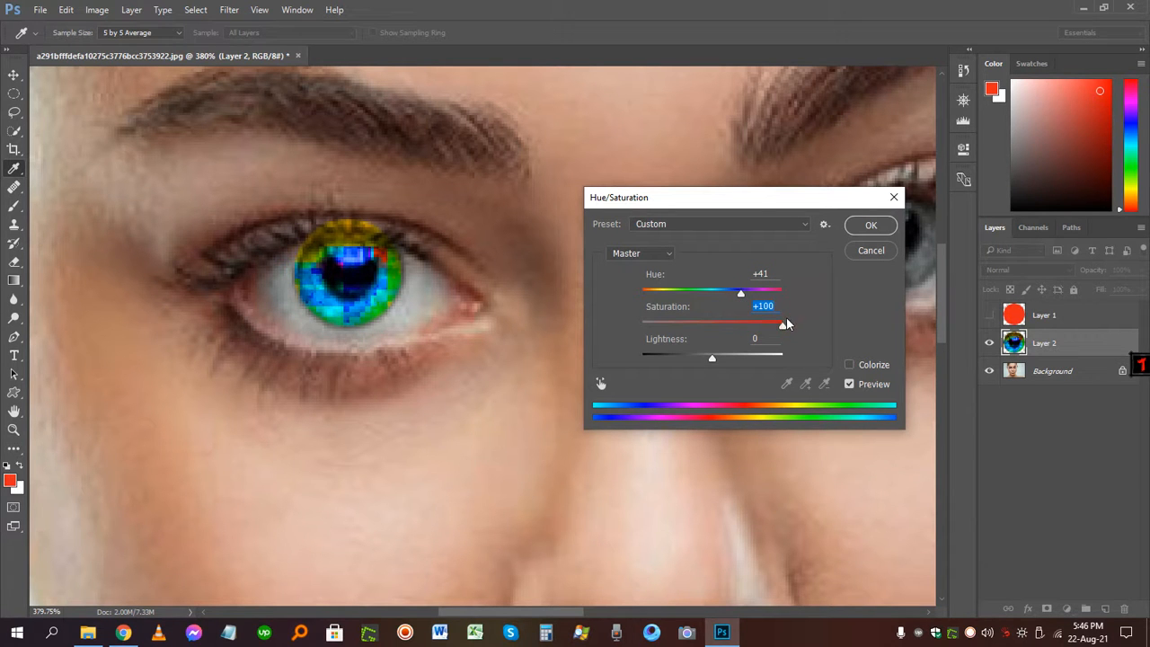
pyautogui.write('0')
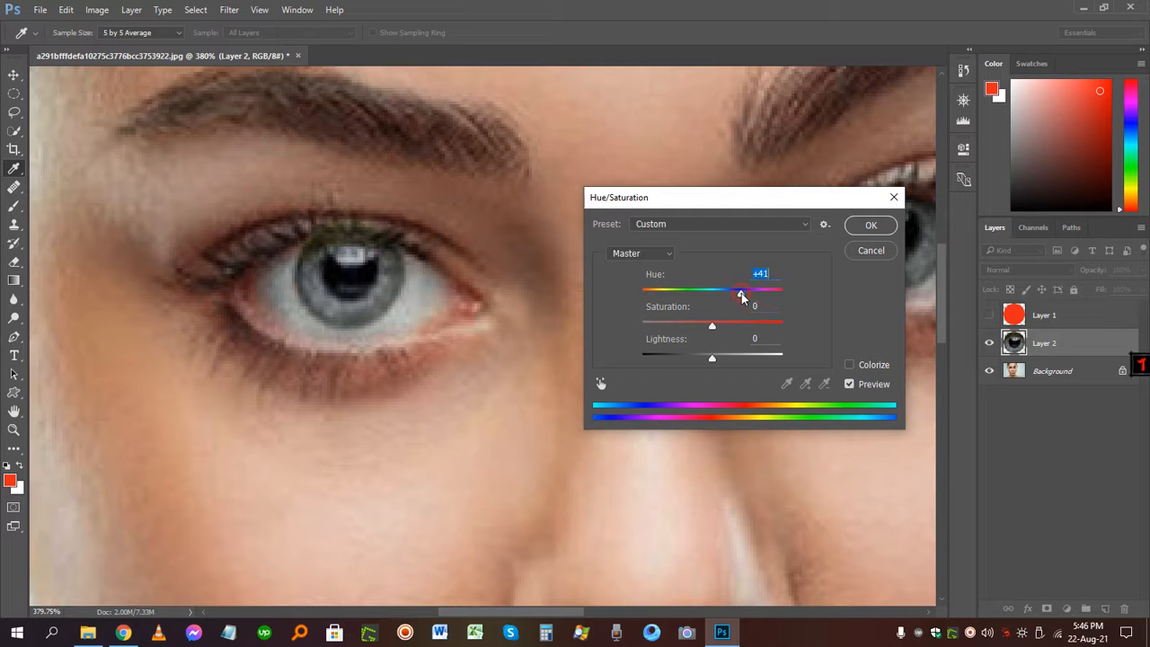
pyautogui.write('0')
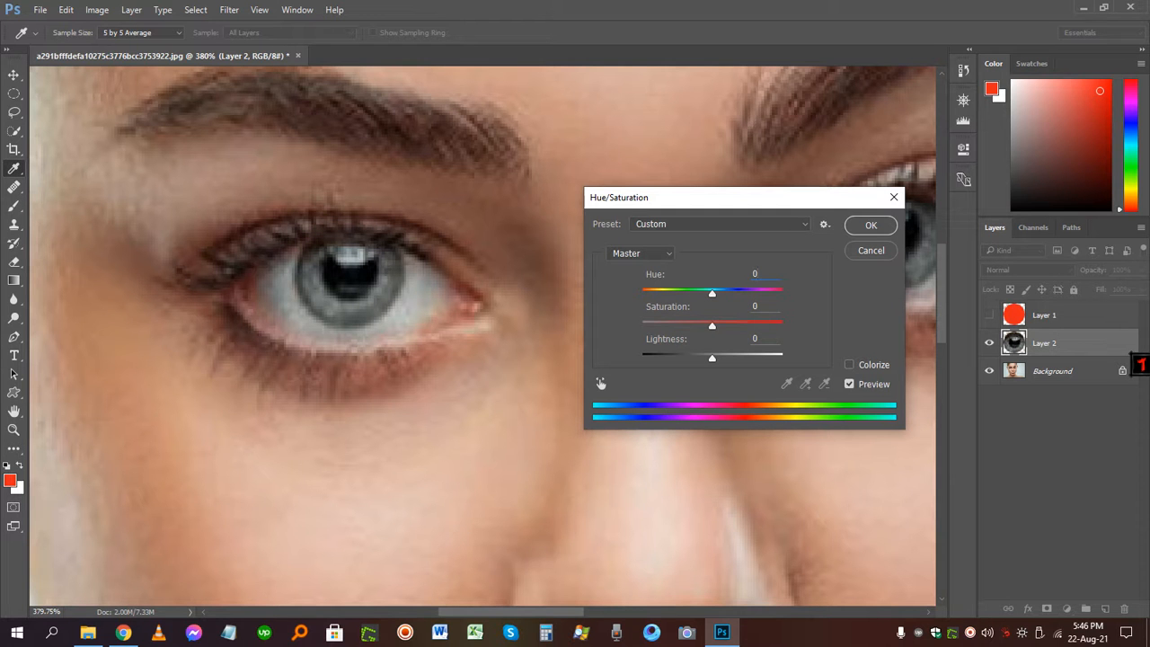
pyautogui.click(870, 251)
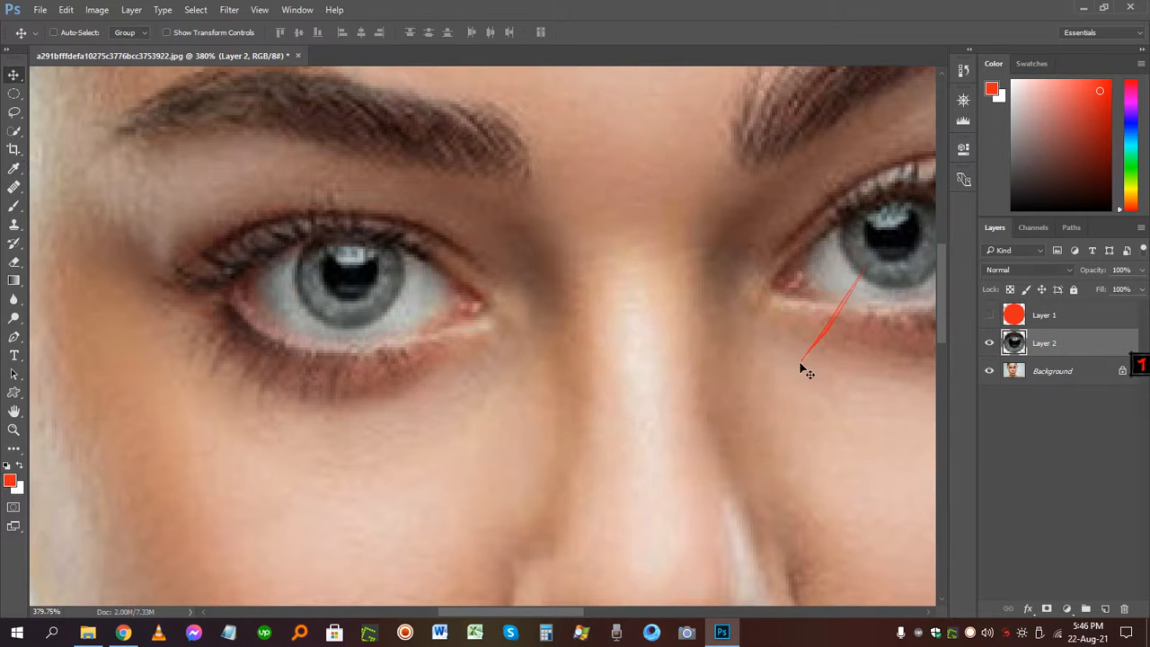
pyautogui.hotkey('ctrl', 'b')
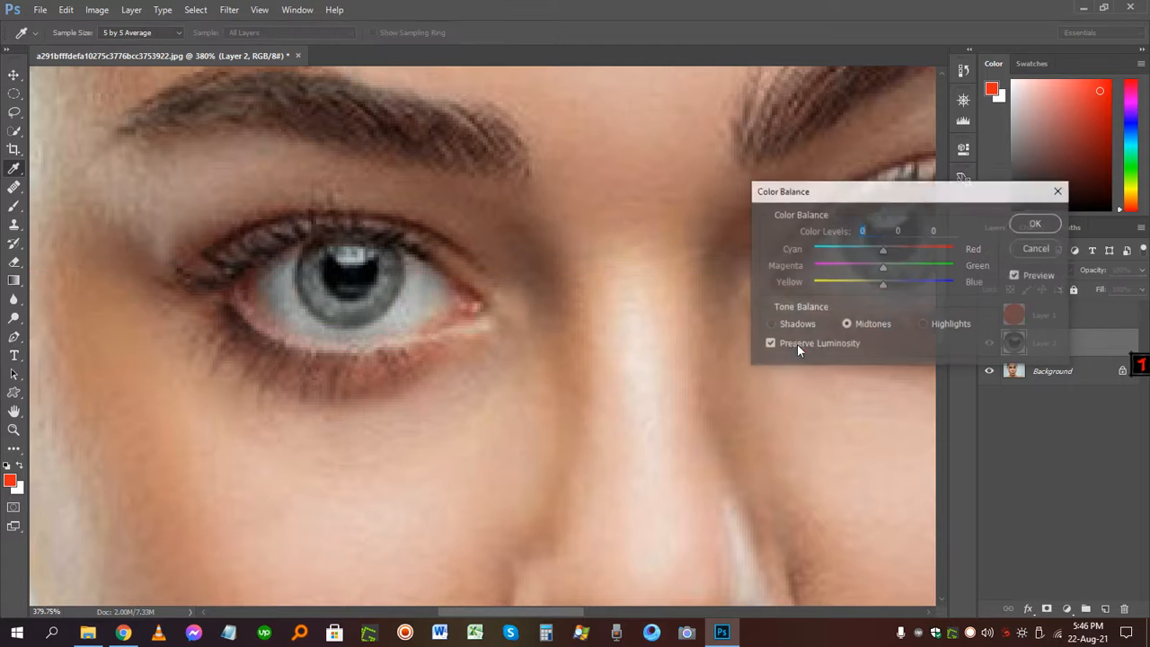
pyautogui.moveTo(830, 193); pyautogui.dragTo(576, 192)
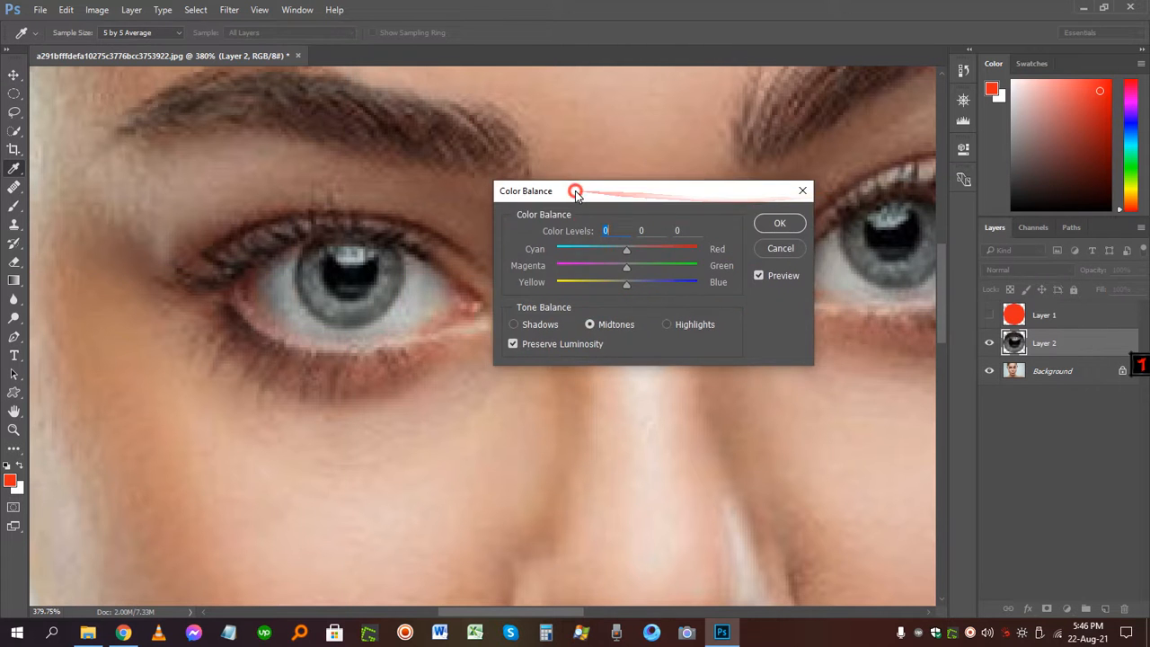
pyautogui.click(780, 249)
pyautogui.click(97, 10)
pyautogui.moveTo(135, 46)
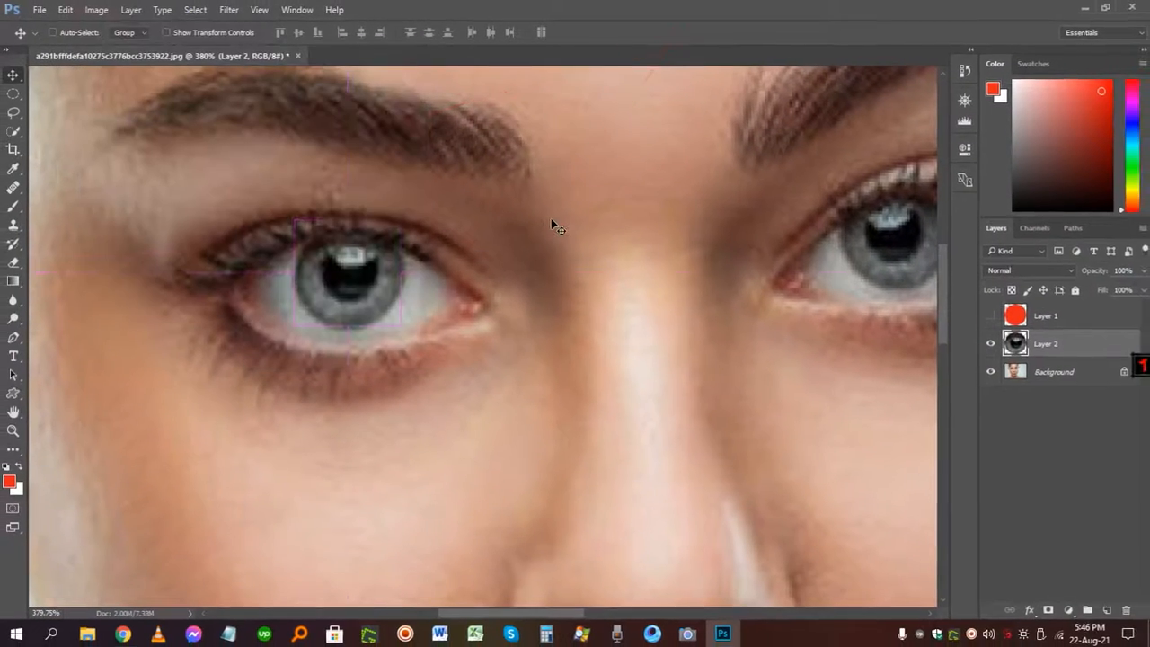
# Recolour the copied iris green with Color Balance midtone levels of +63, +100 and +59
pyautogui.hotkey('ctrl', 'b')
pyautogui.moveTo(647, 201); pyautogui.dragTo(680, 190)
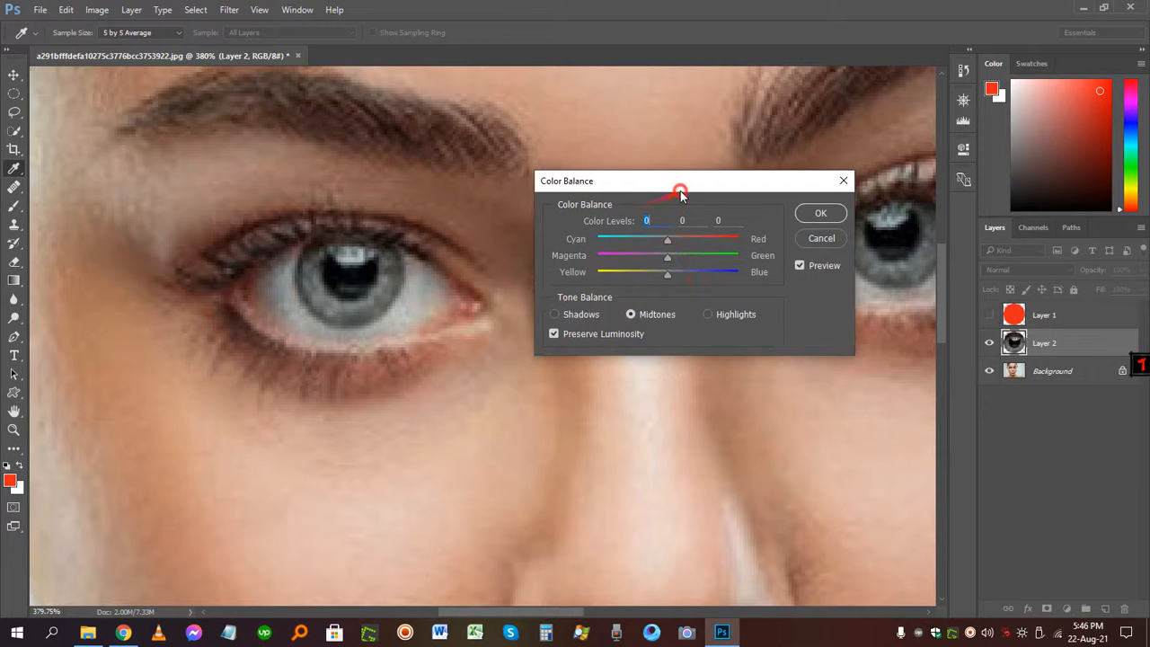
pyautogui.moveTo(669, 240); pyautogui.dragTo(737, 250)
pyautogui.moveTo(665, 256); pyautogui.dragTo(755, 255)
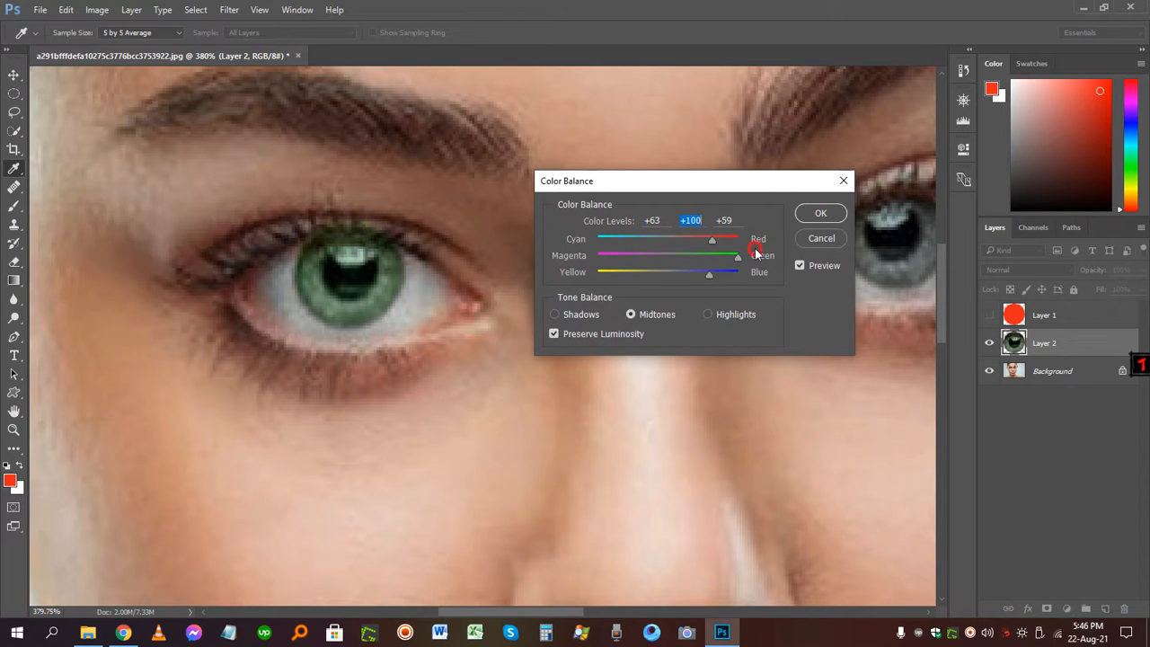
pyautogui.click(820, 213)
pyautogui.hotkey('ctrl', '0')
pyautogui.press('v')
pyautogui.hotkey('ctrl', '-')
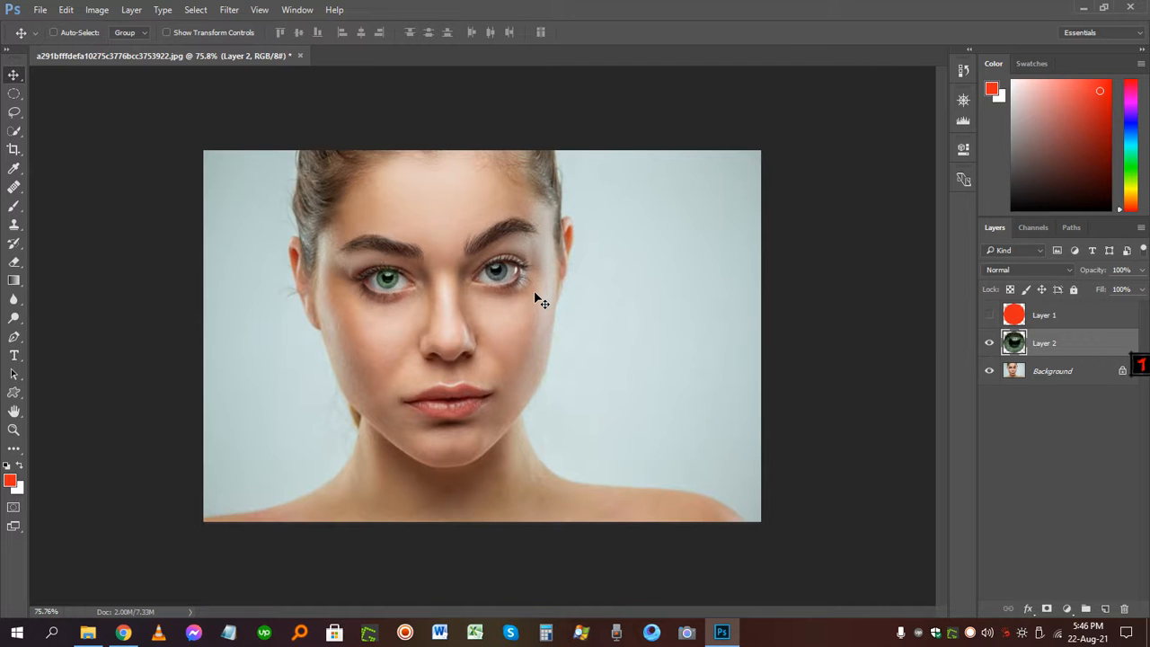
# Try covering the right-hand iris with a horizontally flipped duplicate of the green iris layer, and delete that duplicate
pyautogui.scroll(11, 383, 288)
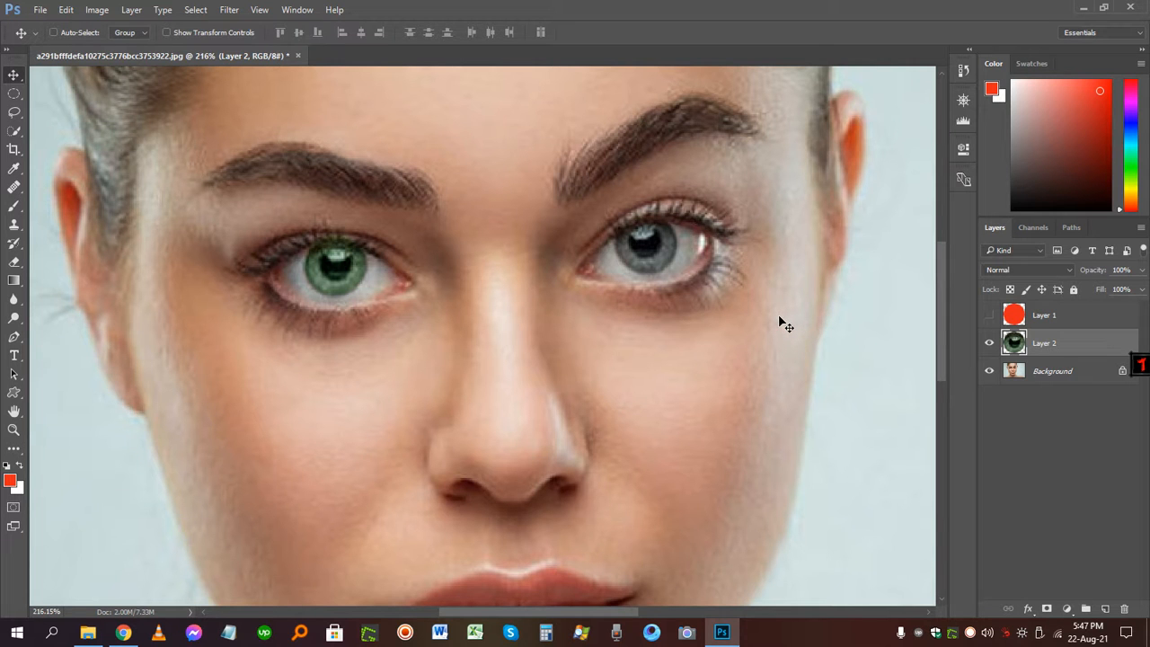
pyautogui.press('ctrl')
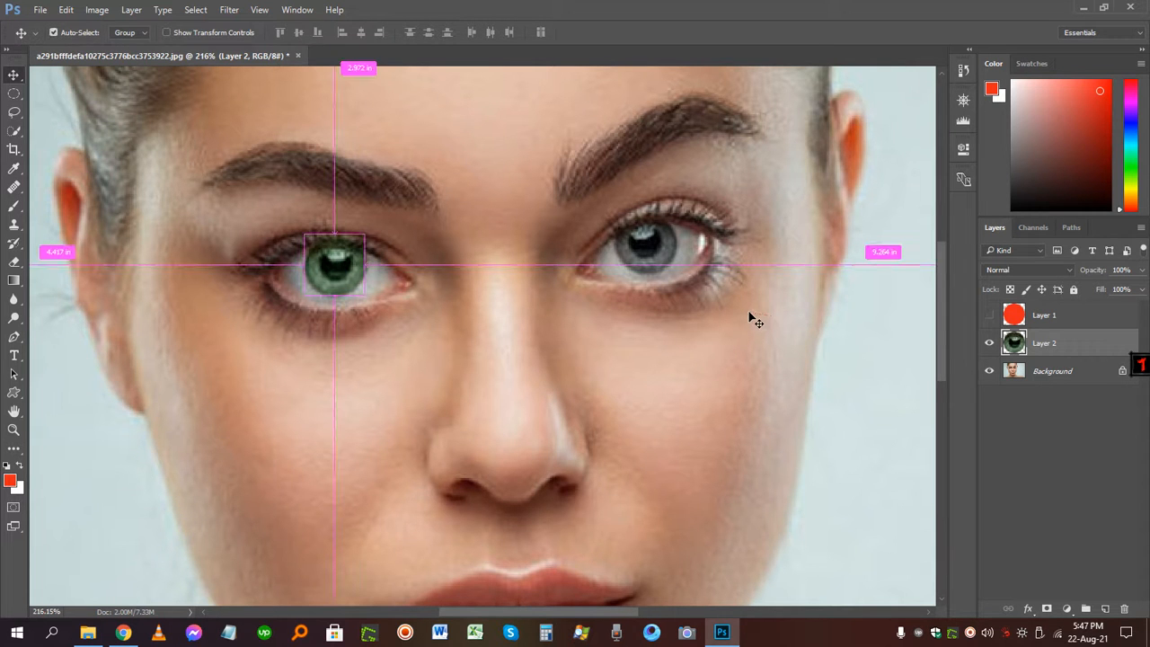
pyautogui.moveTo(335, 261); pyautogui.dragTo(645, 243)
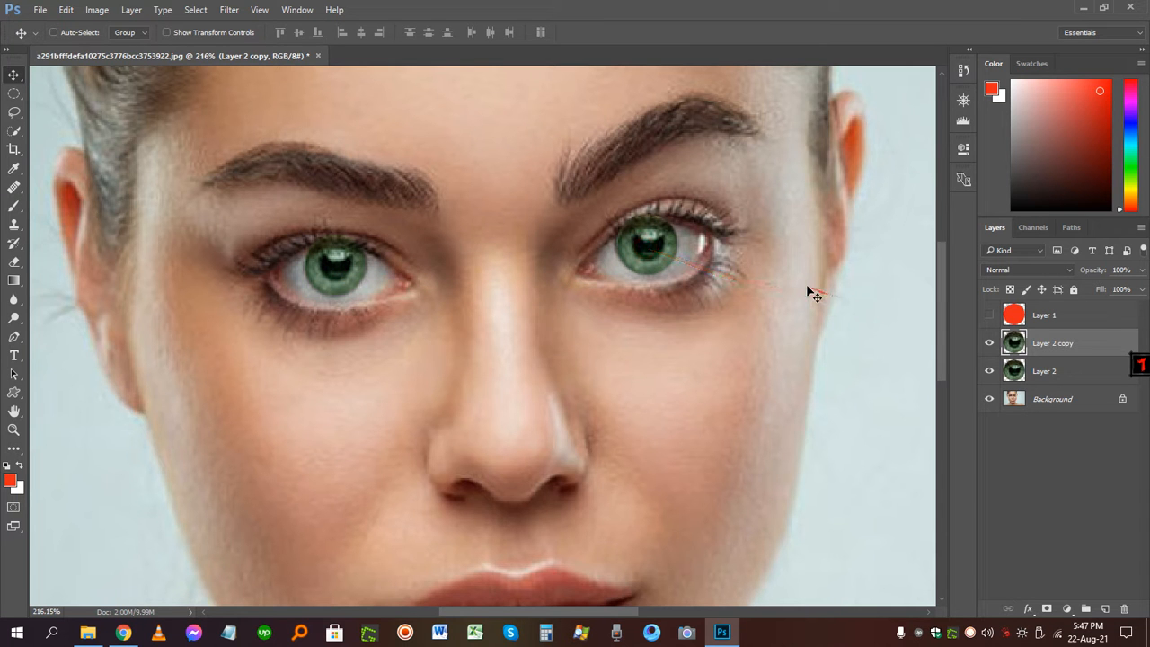
pyautogui.hotkey('ctrl', 't')
pyautogui.rightClick(654, 235)
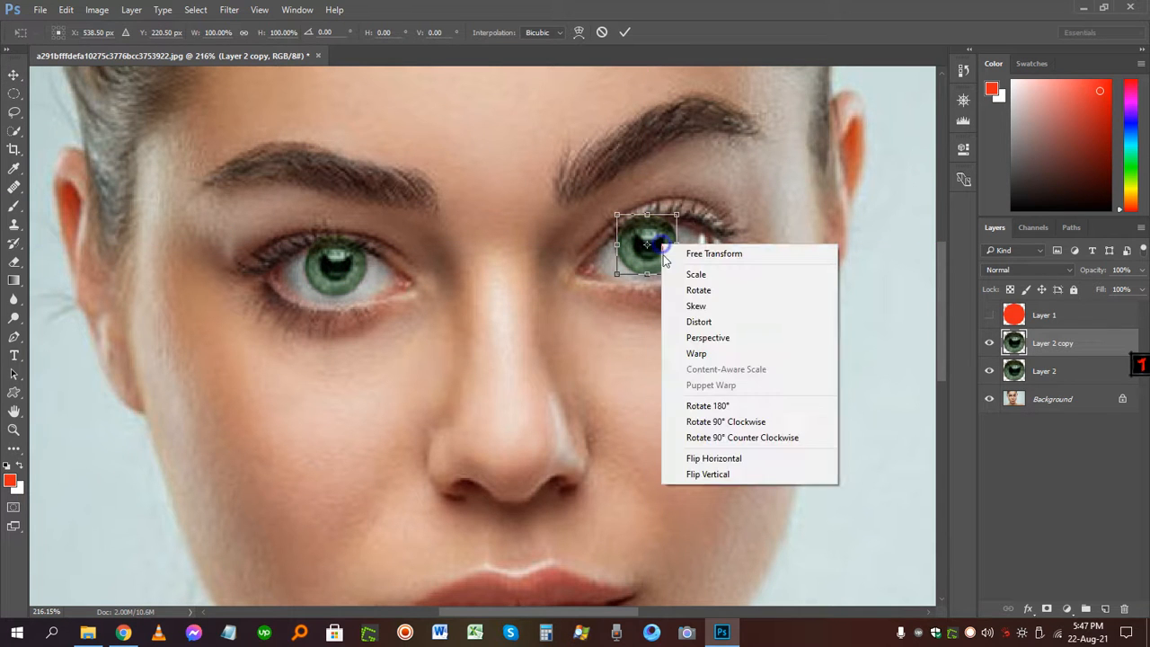
pyautogui.click(682, 458)
pyautogui.press('Return')
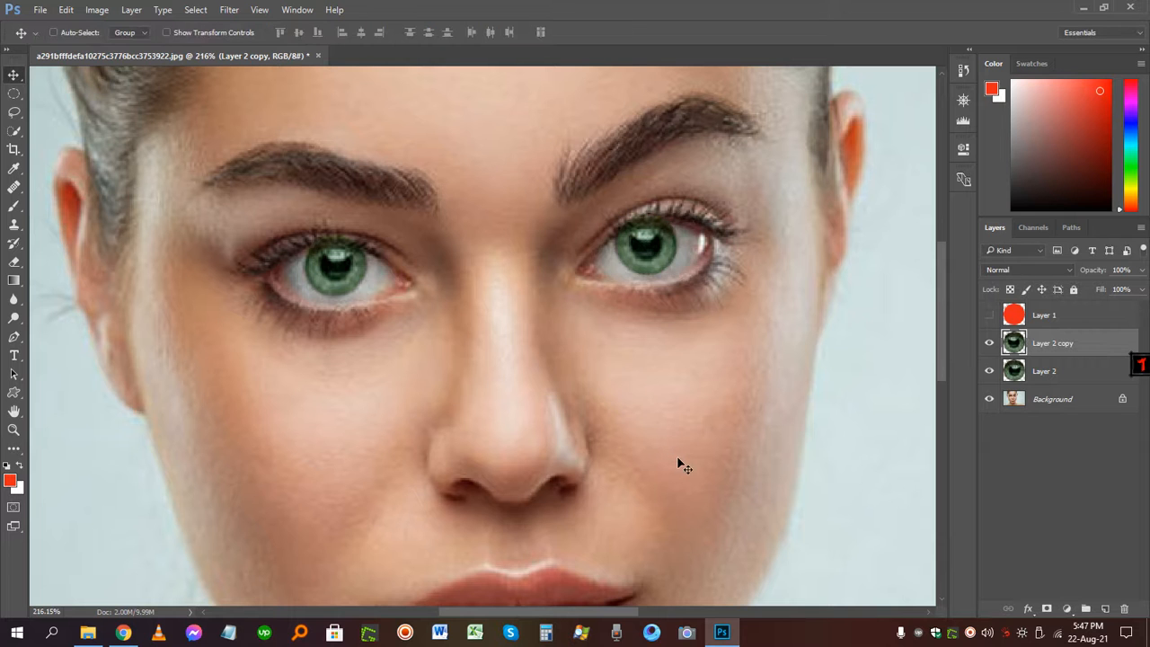
pyautogui.moveTo(663, 244)
pyautogui.mouseDown()
pyautogui.moveTo(678, 301)
pyautogui.moveTo(660, 248)
pyautogui.mouseUp()
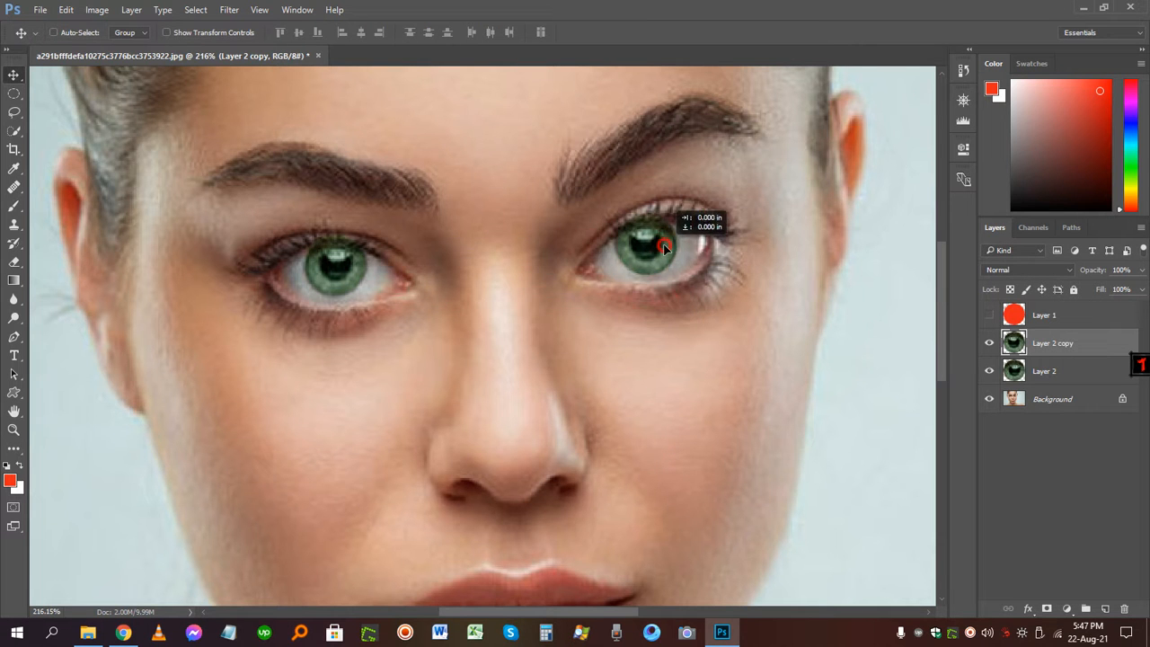
pyautogui.press('Delete')
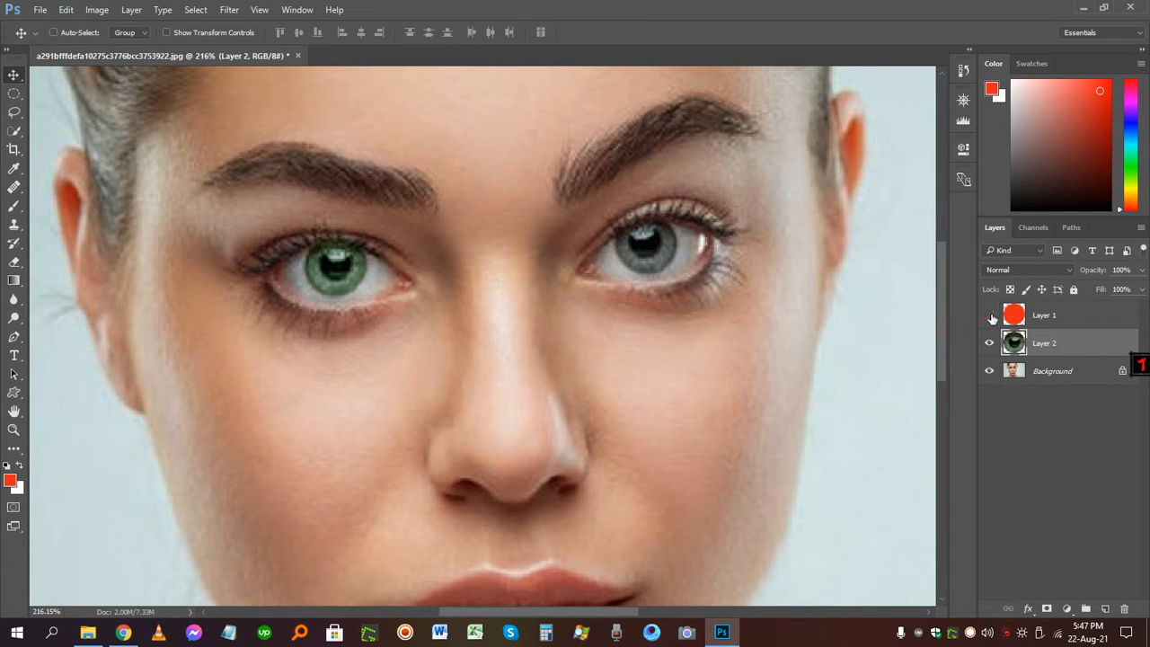
# Show the red circle on Layer 1 again and move it over the iris of the right-hand eye
pyautogui.click(991, 316)
pyautogui.click(1042, 316)
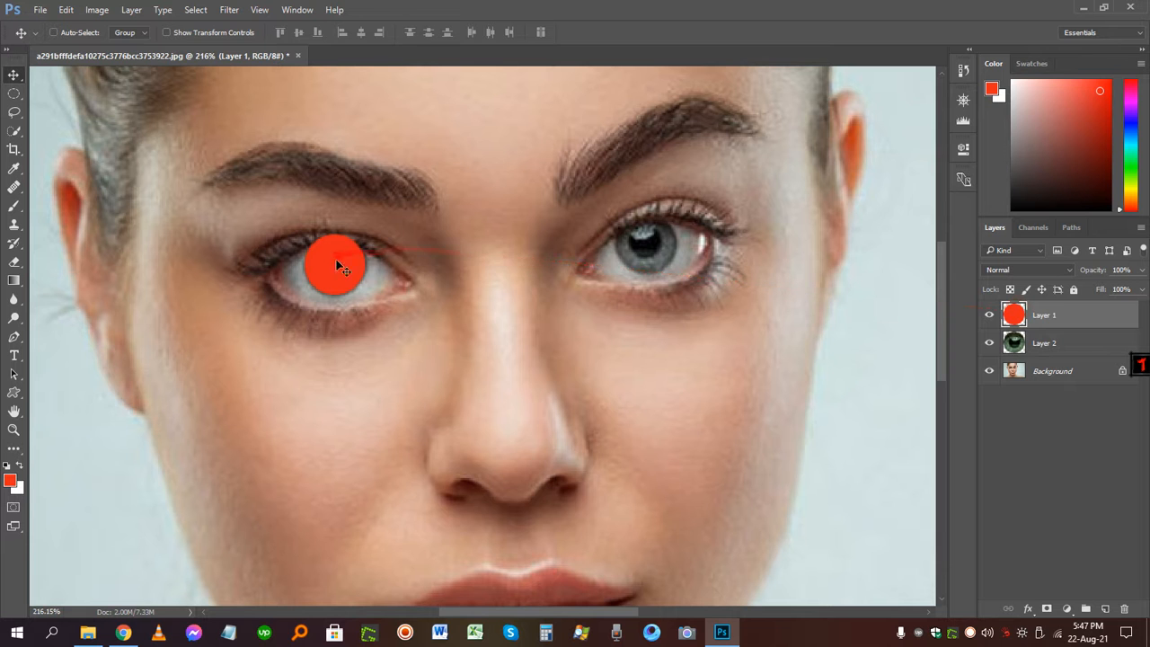
pyautogui.moveTo(334, 260); pyautogui.dragTo(656, 247)
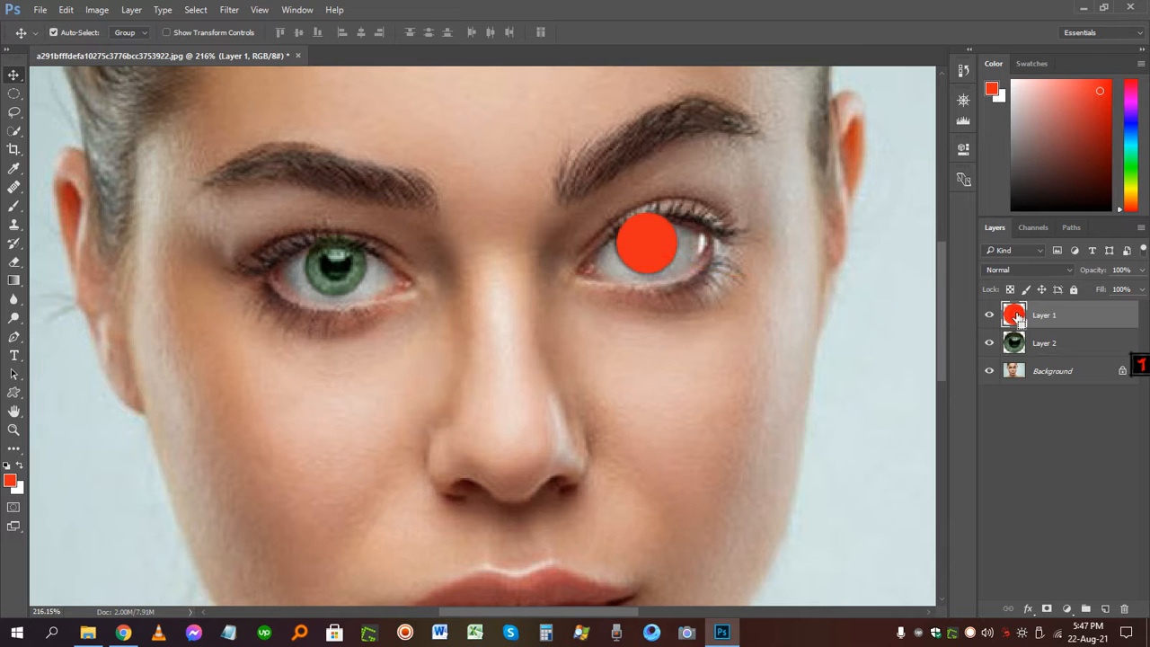
# Load the red circle as a selection, hide its layer and copy the right-hand iris from Background to a new layer
pyautogui.keyDown('ctrl'); pyautogui.click(1010, 316); pyautogui.keyUp('ctrl')
pyautogui.click(989, 314)
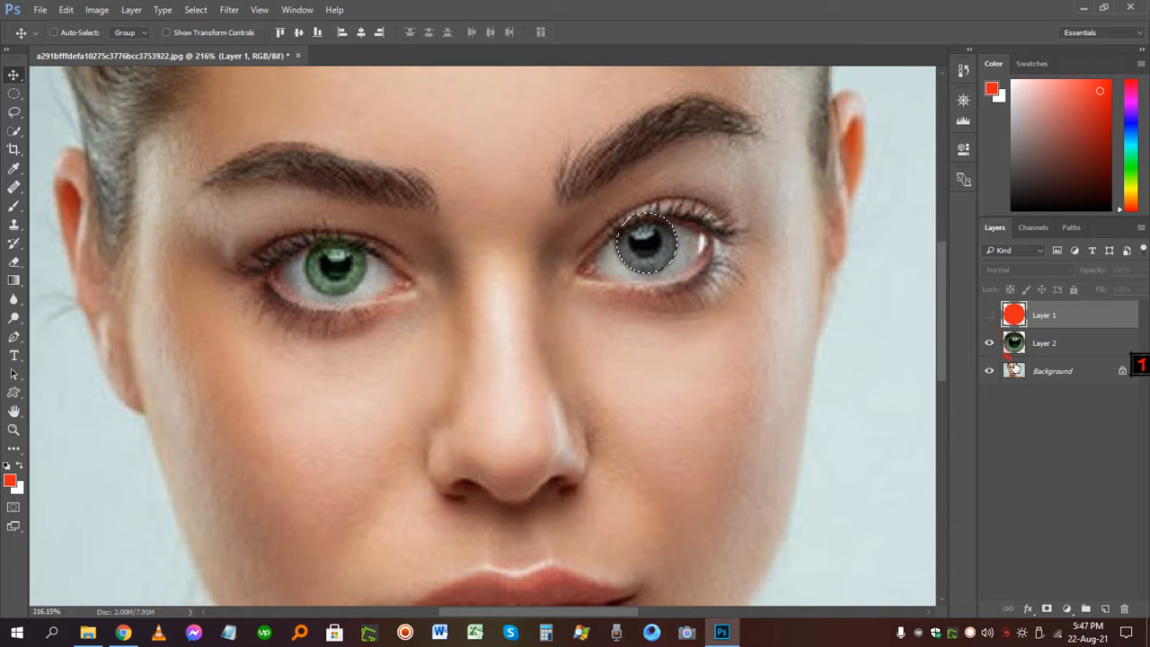
pyautogui.click(1015, 368)
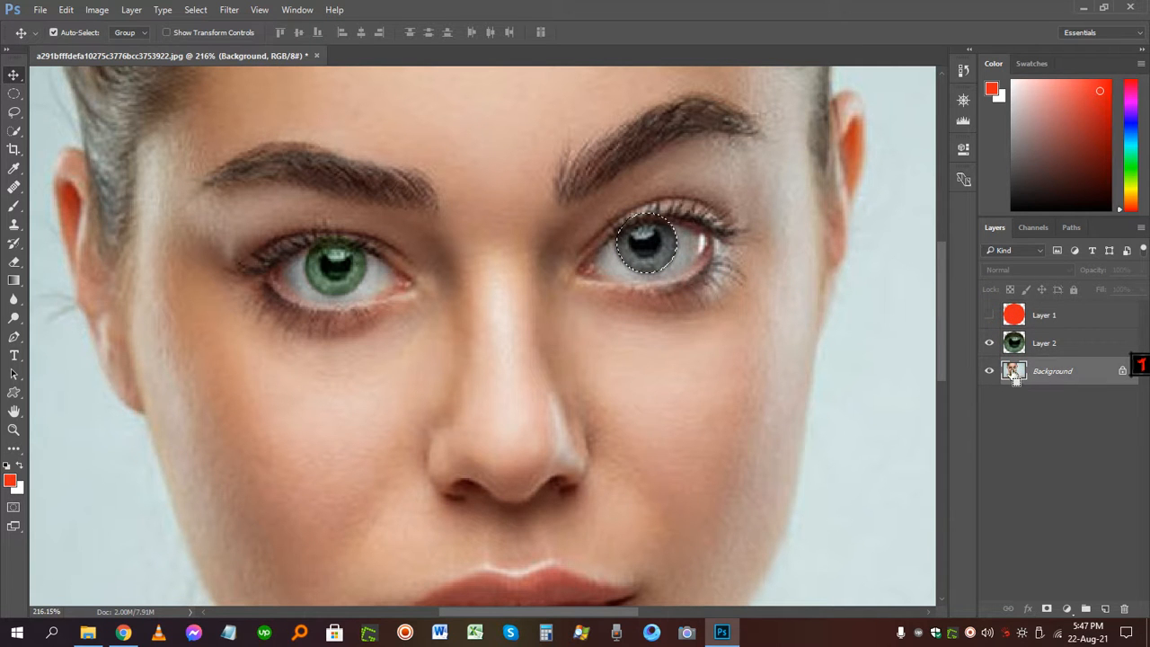
pyautogui.hotkey('ctrl', 'j')
pyautogui.keyDown('alt'); pyautogui.click(989, 370); pyautogui.keyUp('alt')
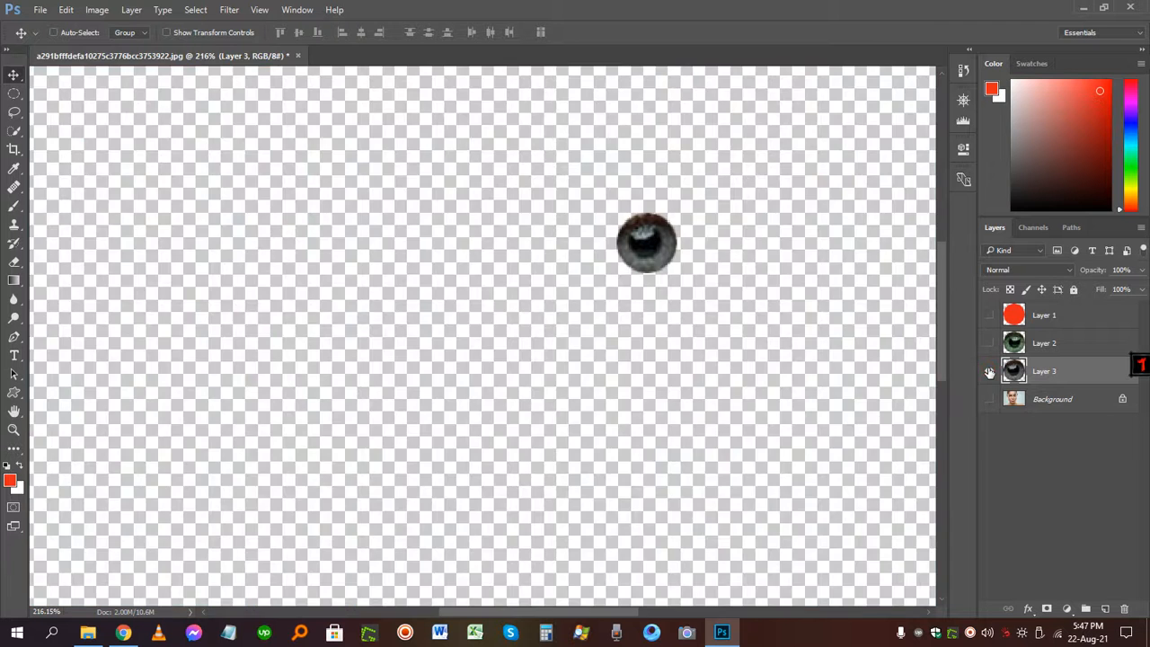
pyautogui.keyDown('alt'); pyautogui.click(989, 371); pyautogui.keyUp('alt')
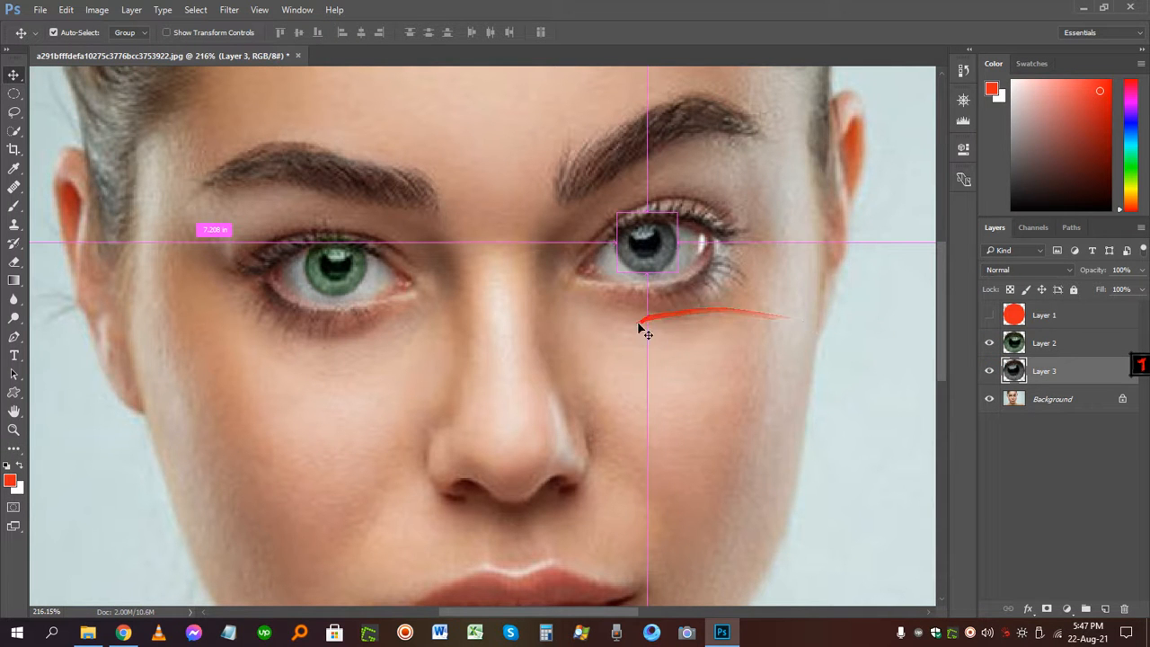
# Recolour the right-hand iris with Color Balance, setting red to +62 and green to +100 and shifting the third level toward blue
pyautogui.hotkey('ctrl', 'b')
pyautogui.moveTo(676, 183); pyautogui.dragTo(900, 309)
pyautogui.moveTo(891, 367); pyautogui.dragTo(966, 385)
pyautogui.moveTo(891, 403); pyautogui.dragTo(930, 372)
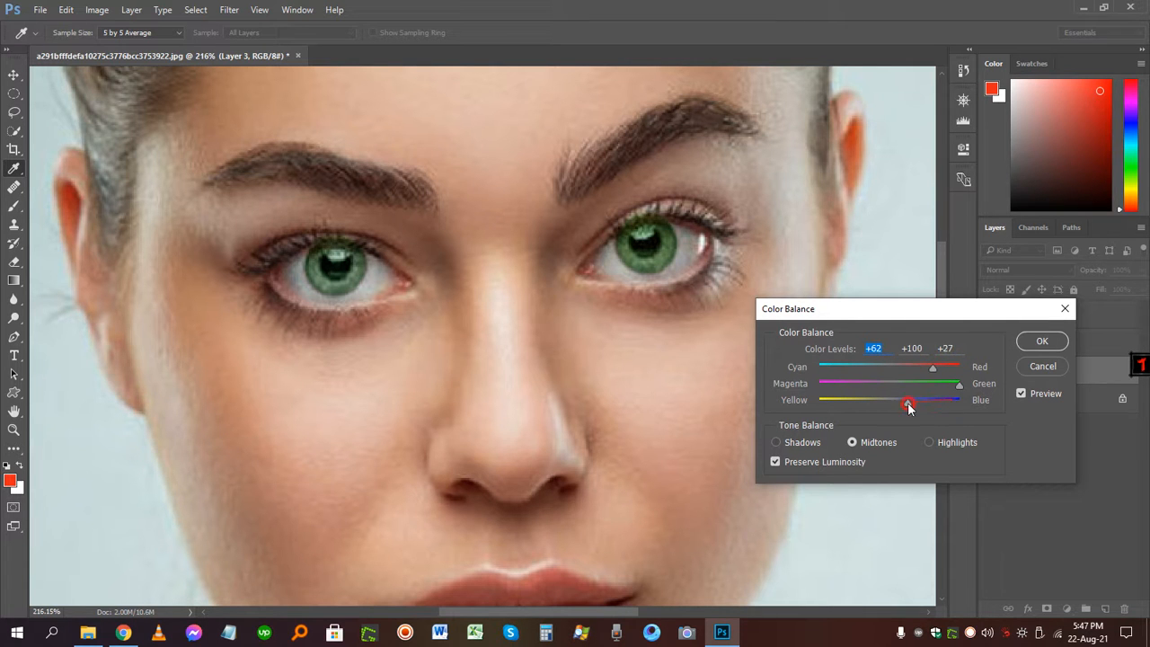
pyautogui.moveTo(908, 407); pyautogui.dragTo(915, 375)
pyautogui.click(1036, 341)
pyautogui.scroll(-5, 670, 295)
pyautogui.scroll(5, 440, 238)
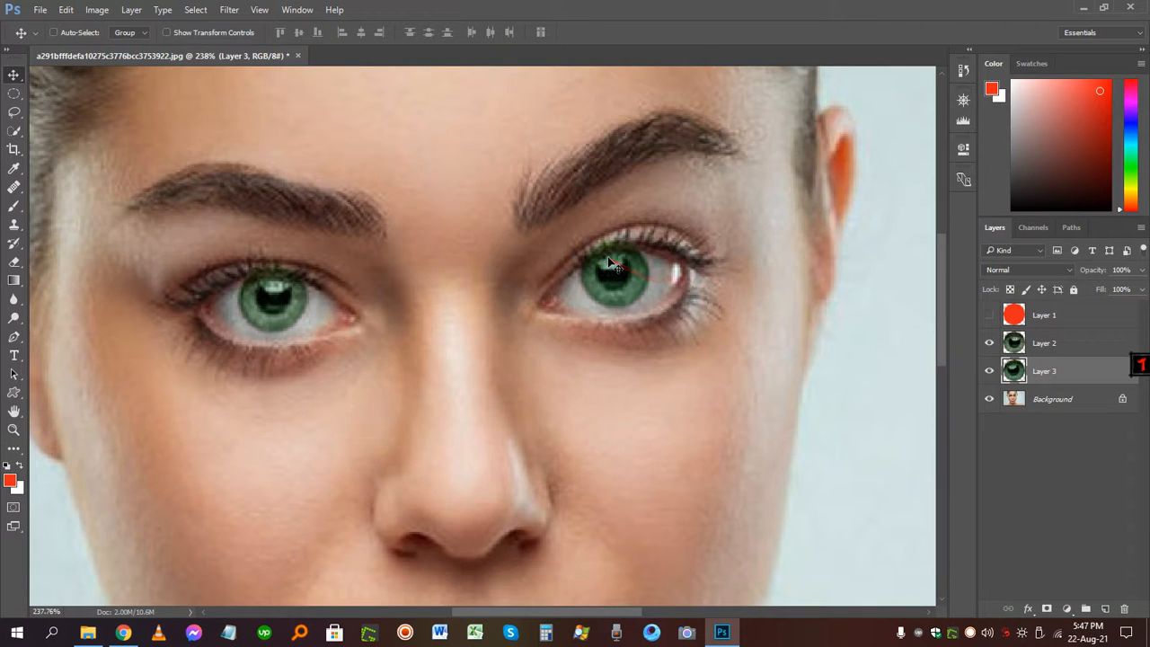
# Choose the Eraser tool with a soft brush and reduce its size to 15 px
pyautogui.scroll(6, 614, 256)
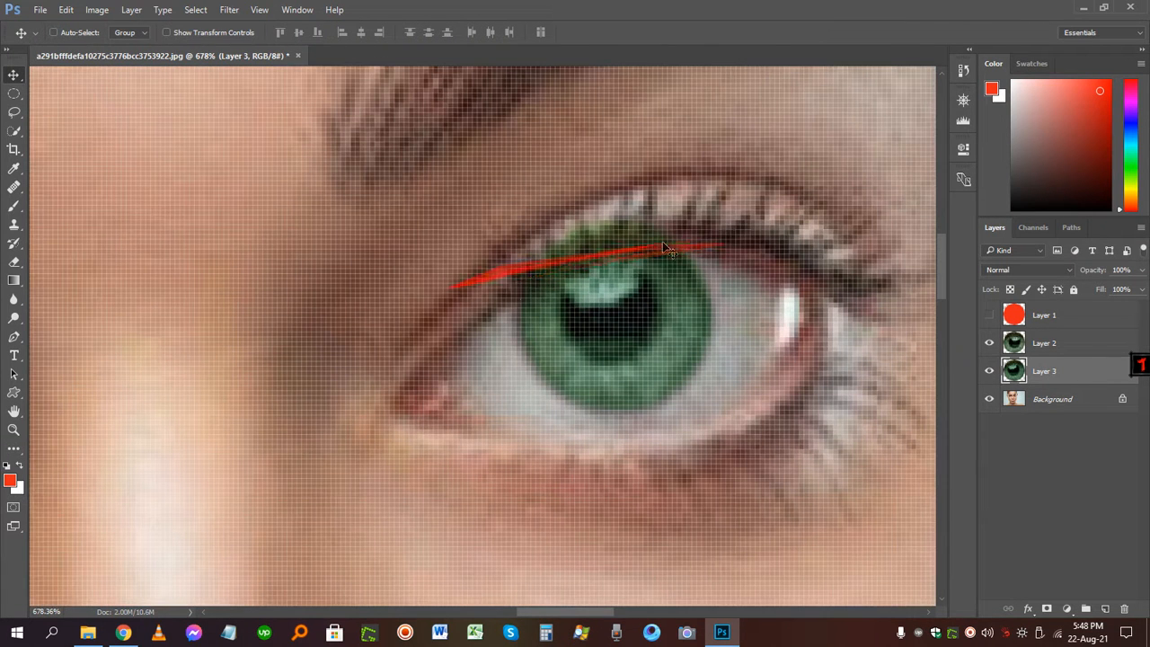
pyautogui.scroll(-4, 509, 239)
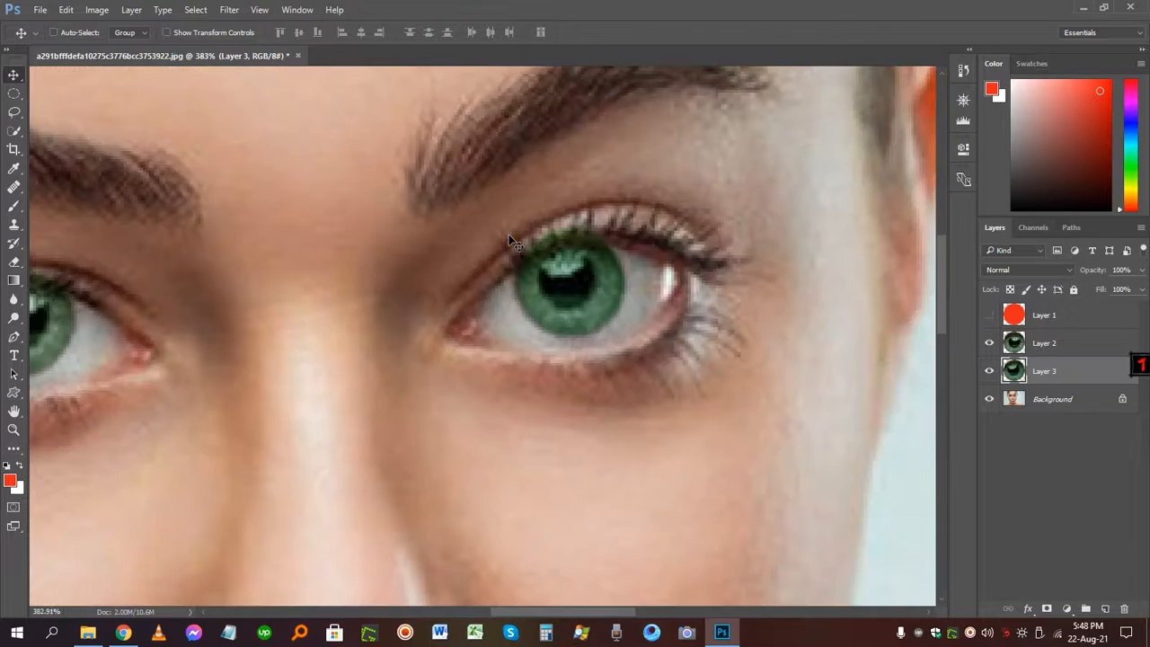
pyautogui.click(13, 264)
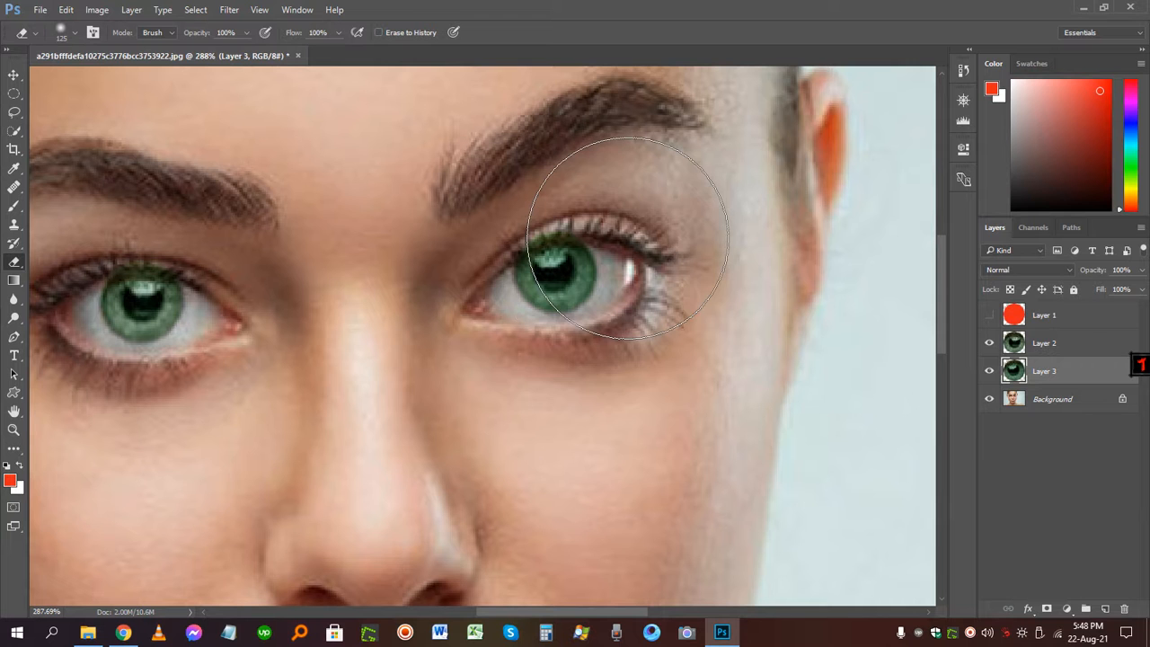
pyautogui.rightClick(600, 277)
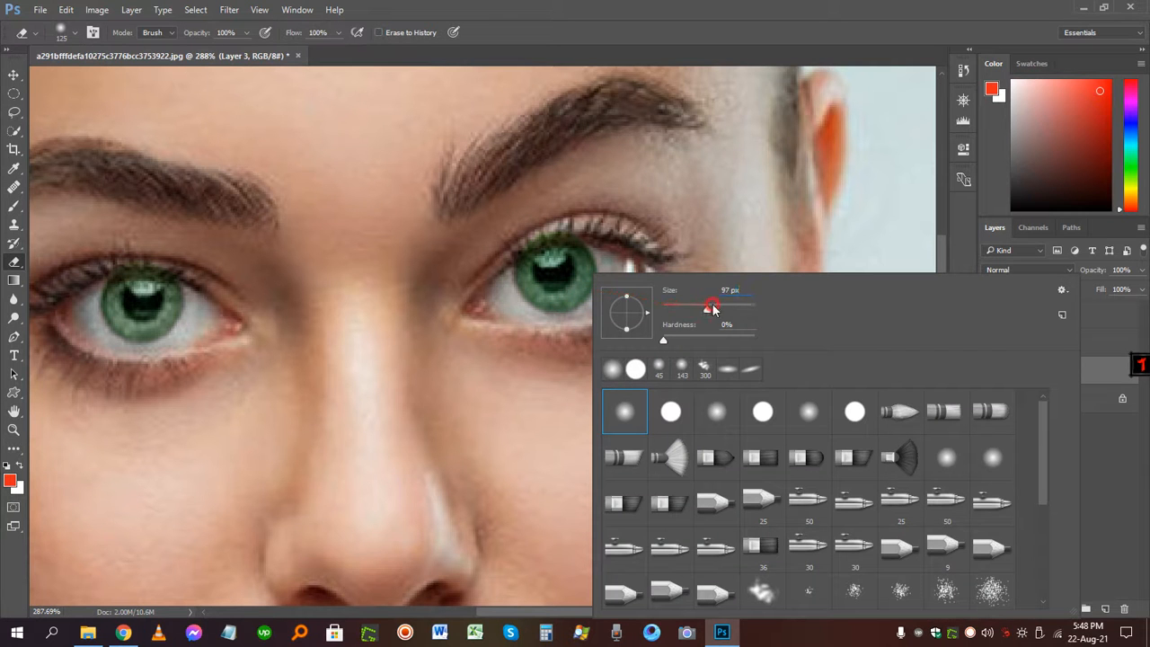
pyautogui.moveTo(709, 307); pyautogui.dragTo(705, 308)
pyautogui.click(621, 35)
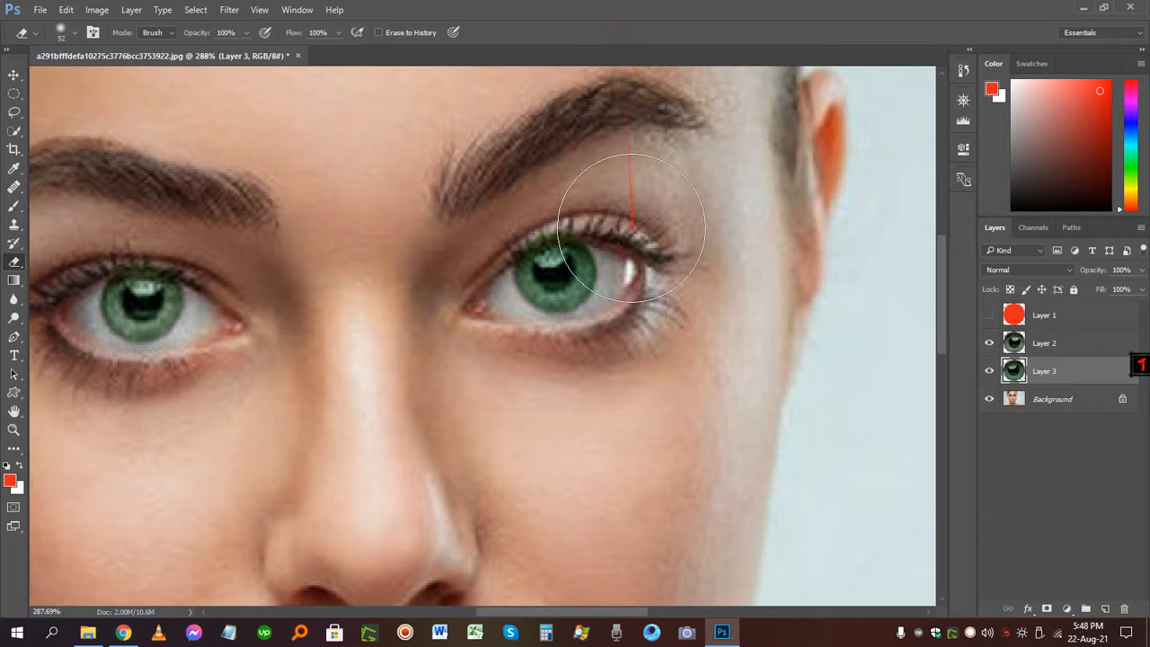
pyautogui.press('[')
pyautogui.press('[')
pyautogui.press('[')
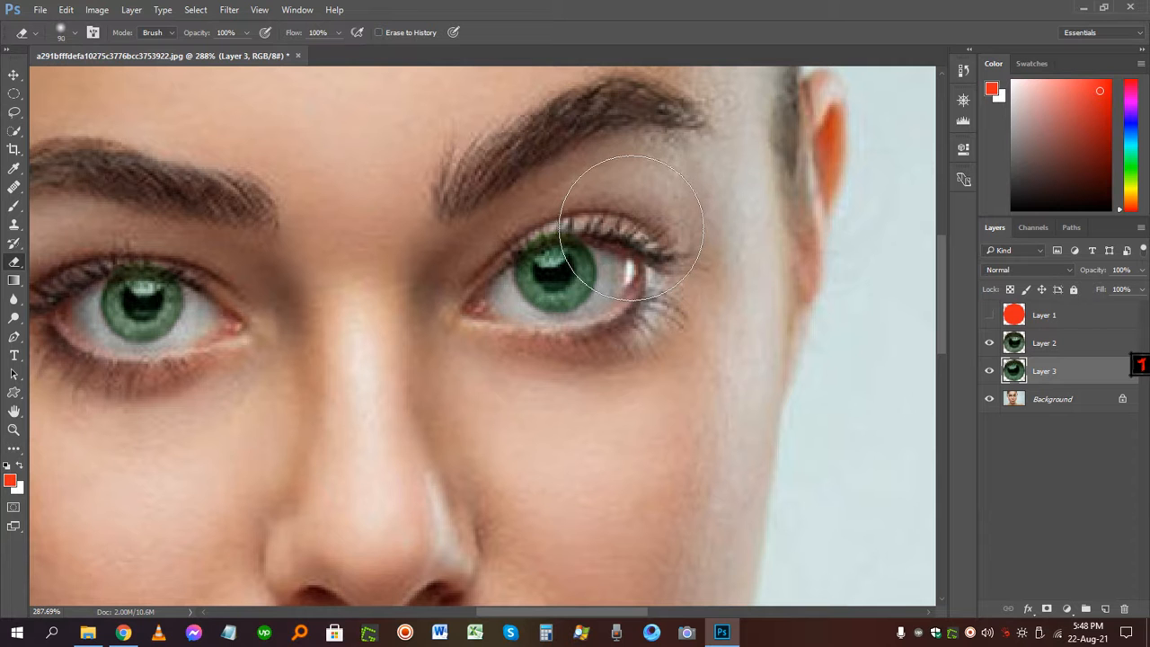
pyautogui.rightClick(631, 227)
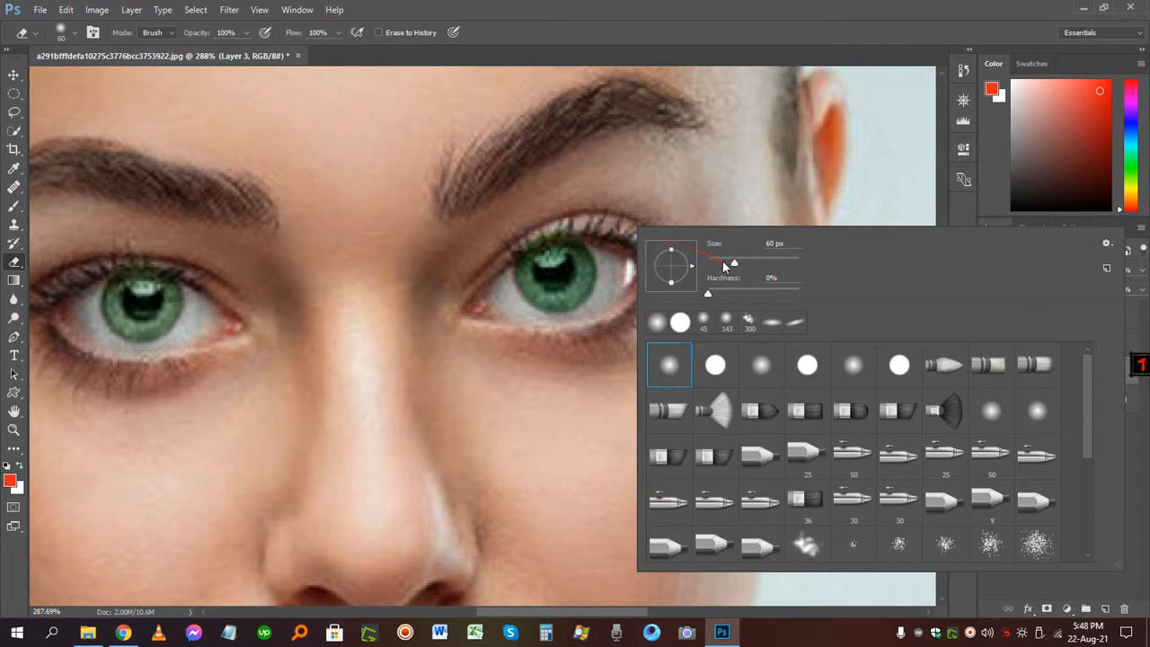
pyautogui.click(722, 261)
pyautogui.click(704, 39)
pyautogui.press('[')
pyautogui.press('[')
pyautogui.press('[')
pyautogui.press('[')
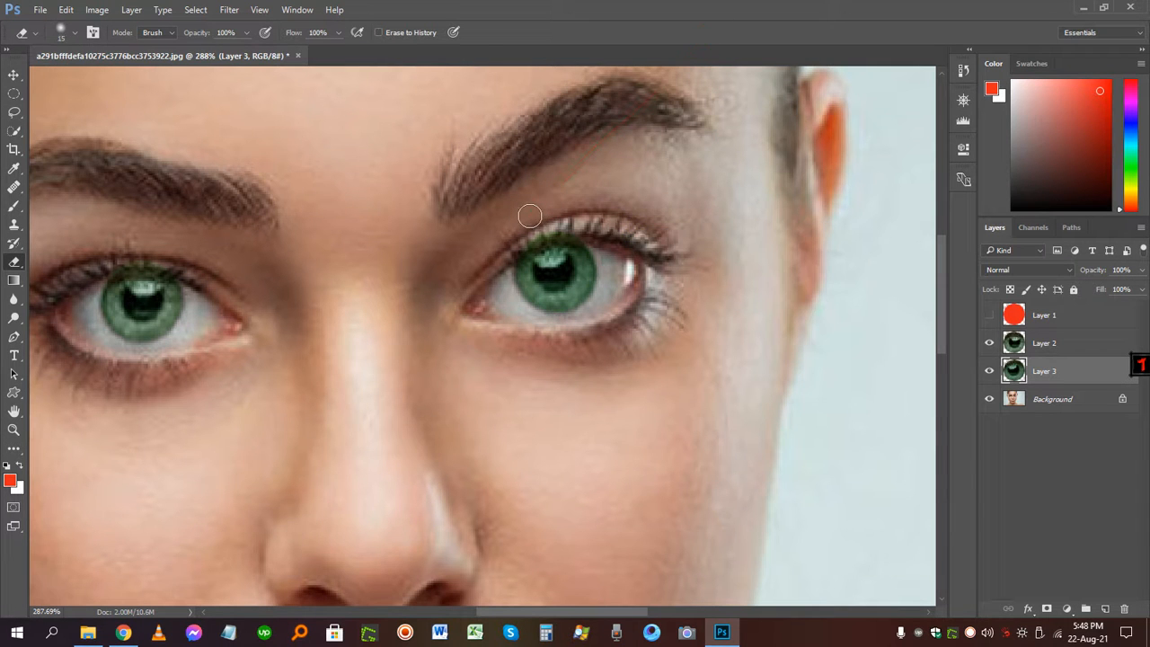
pyautogui.press(']')
pyautogui.scroll(4, 520, 238)
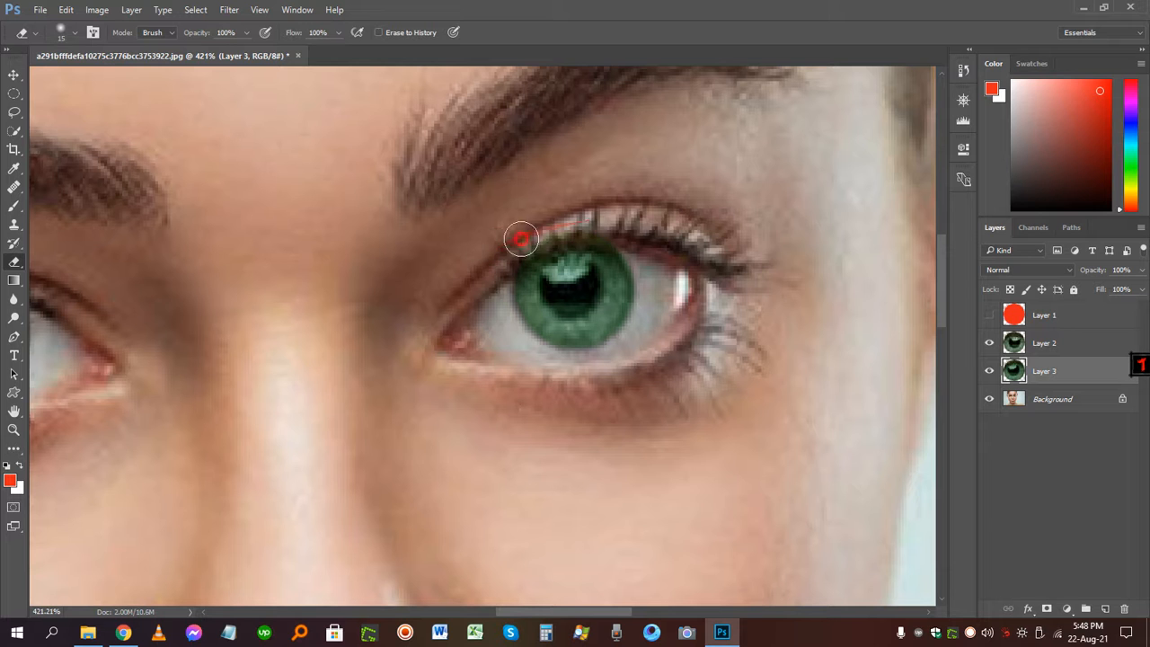
# Erase the green spill along the upper eyelid of the right-hand eye on Layer 3 with a soft round brush
pyautogui.rightClick(660, 176)
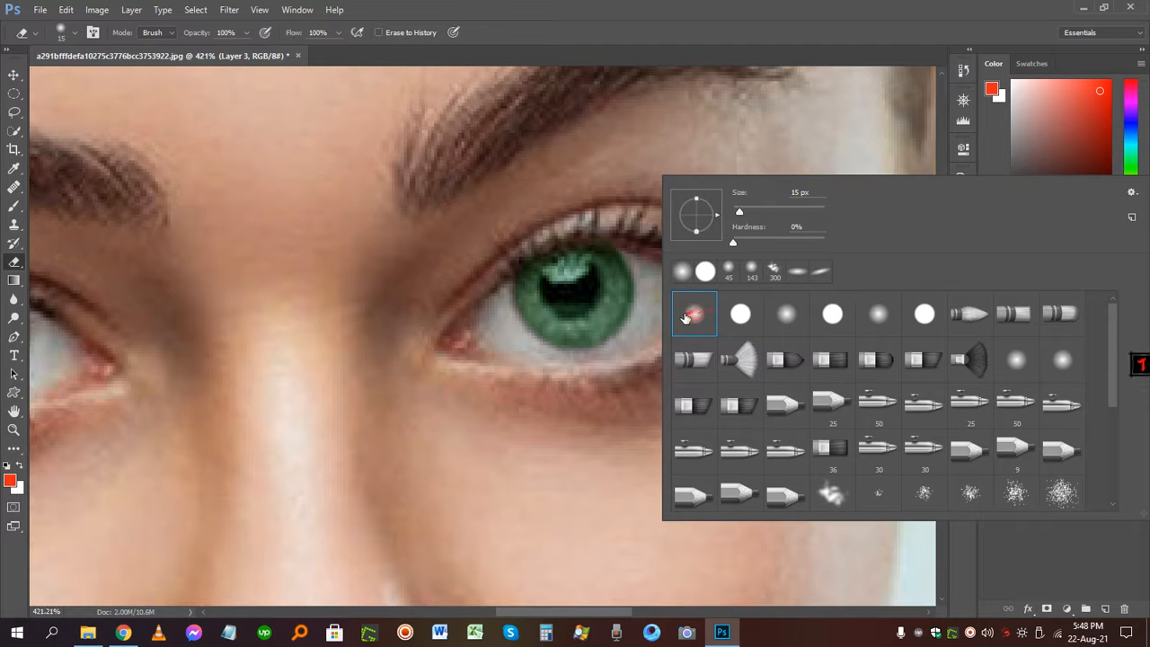
pyautogui.doubleClick(694, 309)
pyautogui.moveTo(597, 222)
pyautogui.mouseDown()
pyautogui.moveTo(626, 234)
pyautogui.moveTo(559, 223)
pyautogui.moveTo(496, 268)
pyautogui.moveTo(534, 237)
pyautogui.moveTo(518, 257)
pyautogui.moveTo(552, 234)
pyautogui.moveTo(640, 243)
pyautogui.mouseUp()
# Erase the green spill along the upper eyelid of the left-hand eye on Layer 2 and view the whole portrait
pyautogui.scroll(-9, 388, 199)
pyautogui.moveTo(244, 240)
pyautogui.mouseDown()
pyautogui.moveTo(410, 247)
pyautogui.moveTo(346, 231)
pyautogui.moveTo(461, 236)
pyautogui.mouseUp()
pyautogui.scroll(7, 364, 236)
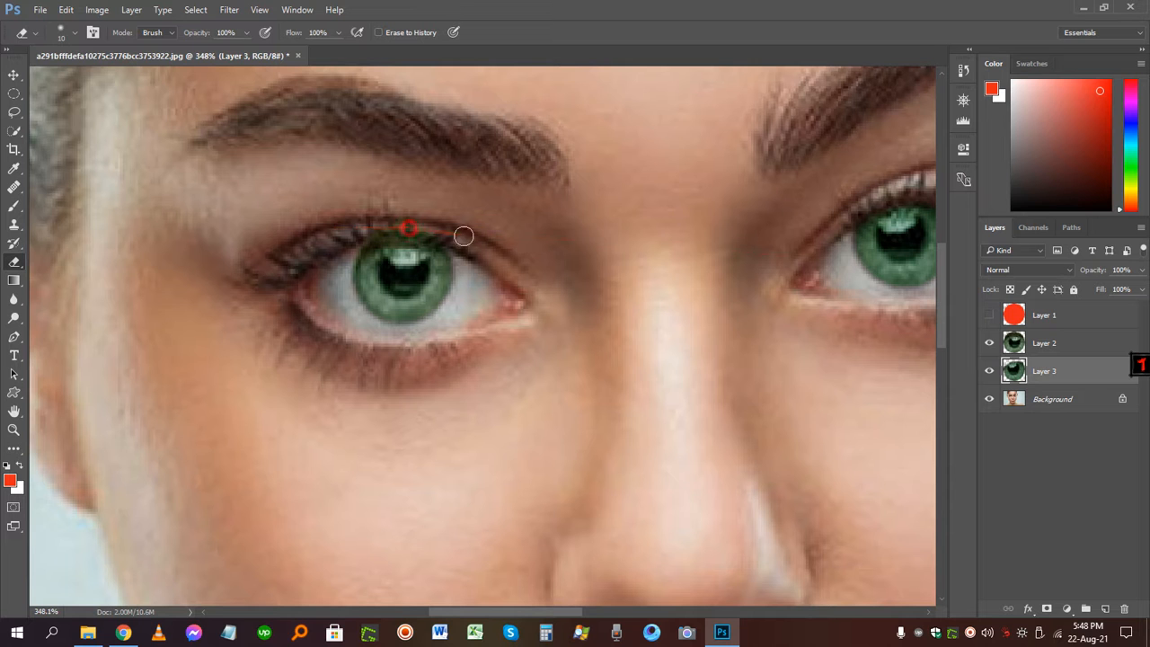
pyautogui.click(1022, 347)
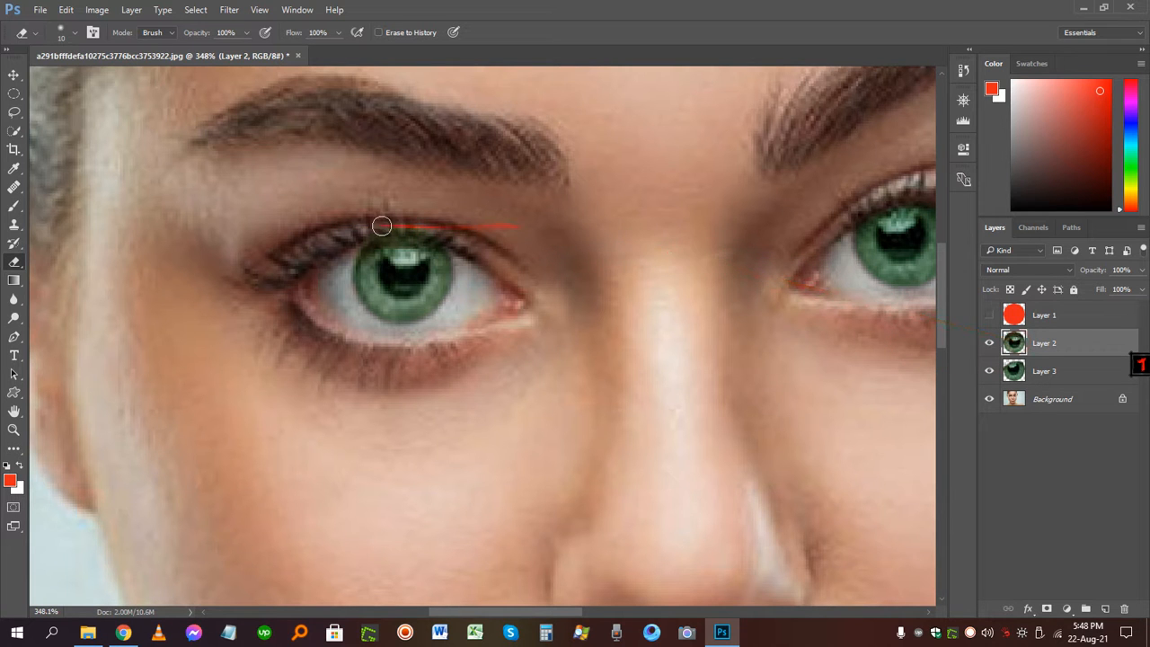
pyautogui.moveTo(380, 226); pyautogui.dragTo(457, 230)
pyautogui.moveTo(454, 222)
pyautogui.mouseDown()
pyautogui.moveTo(377, 222)
pyautogui.moveTo(450, 223)
pyautogui.moveTo(351, 236)
pyautogui.moveTo(421, 226)
pyautogui.moveTo(451, 235)
pyautogui.mouseUp()
pyautogui.scroll(-8, 507, 243)
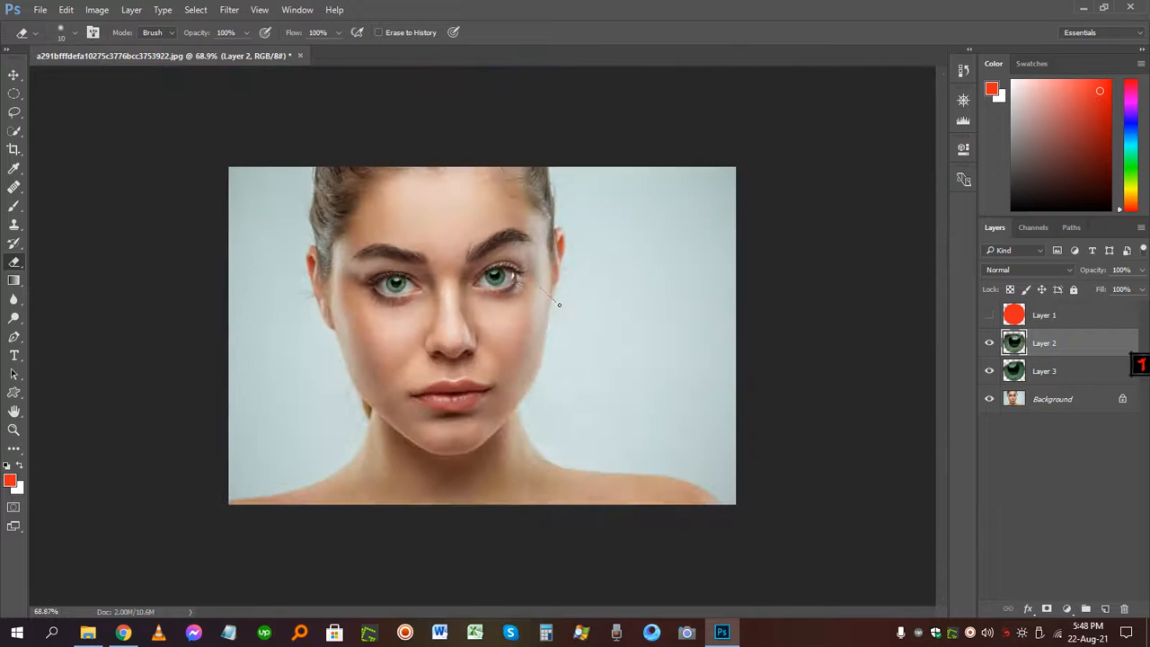
pyautogui.scroll(4, 476, 345)
pyautogui.scroll(-2, 463, 346)
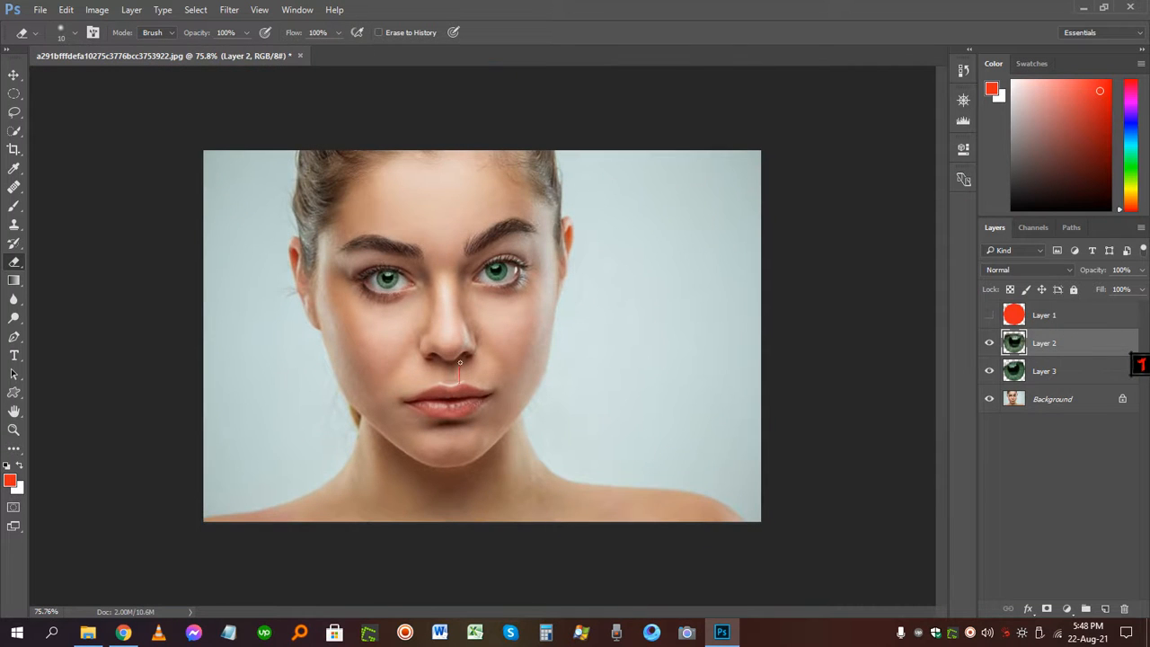
# Group Layer 2 and Layer 3 together and hide the group
pyautogui.scroll(-1, 459, 359)
pyautogui.scroll(2, 459, 353)
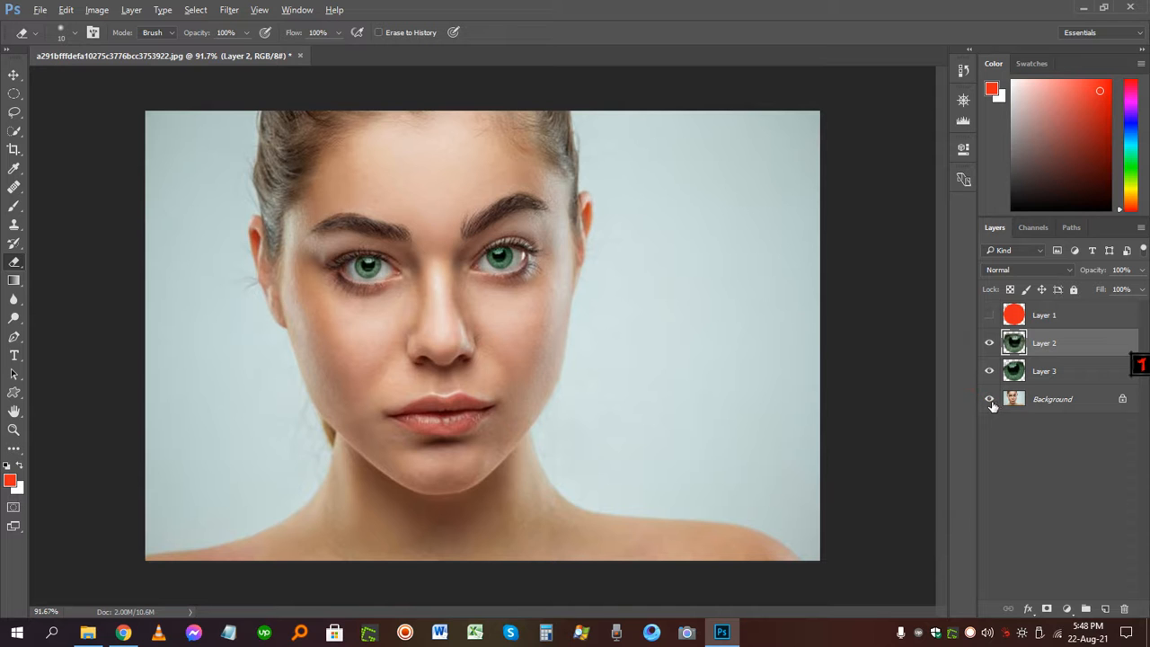
pyautogui.click(1017, 404)
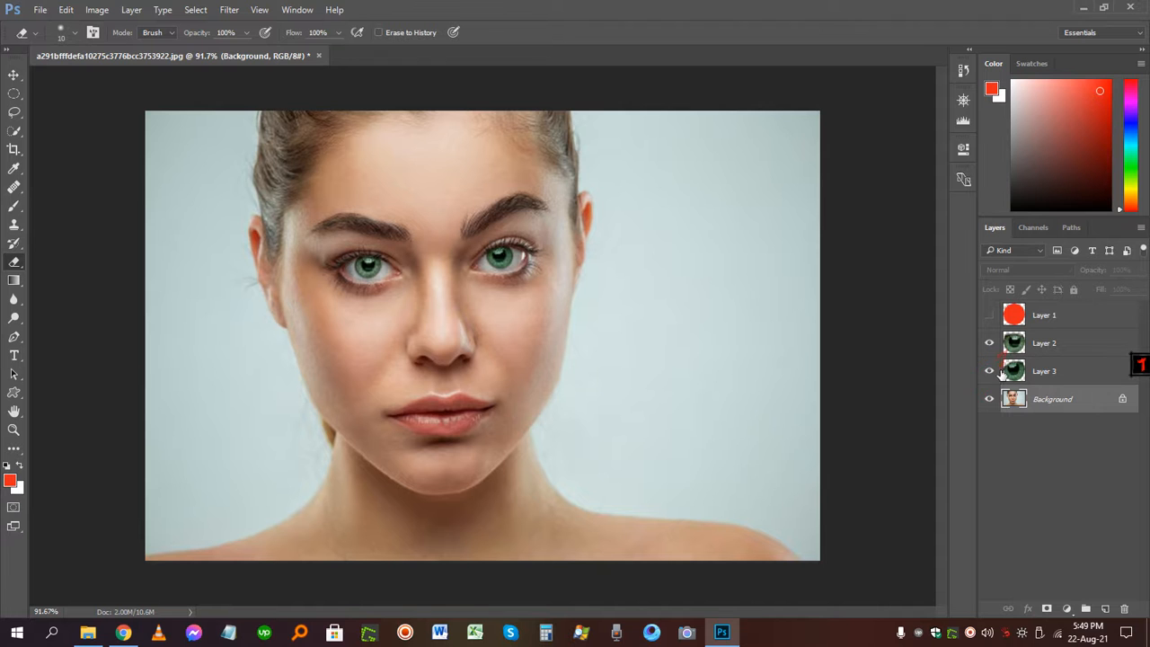
pyautogui.scroll(2, 368, 265)
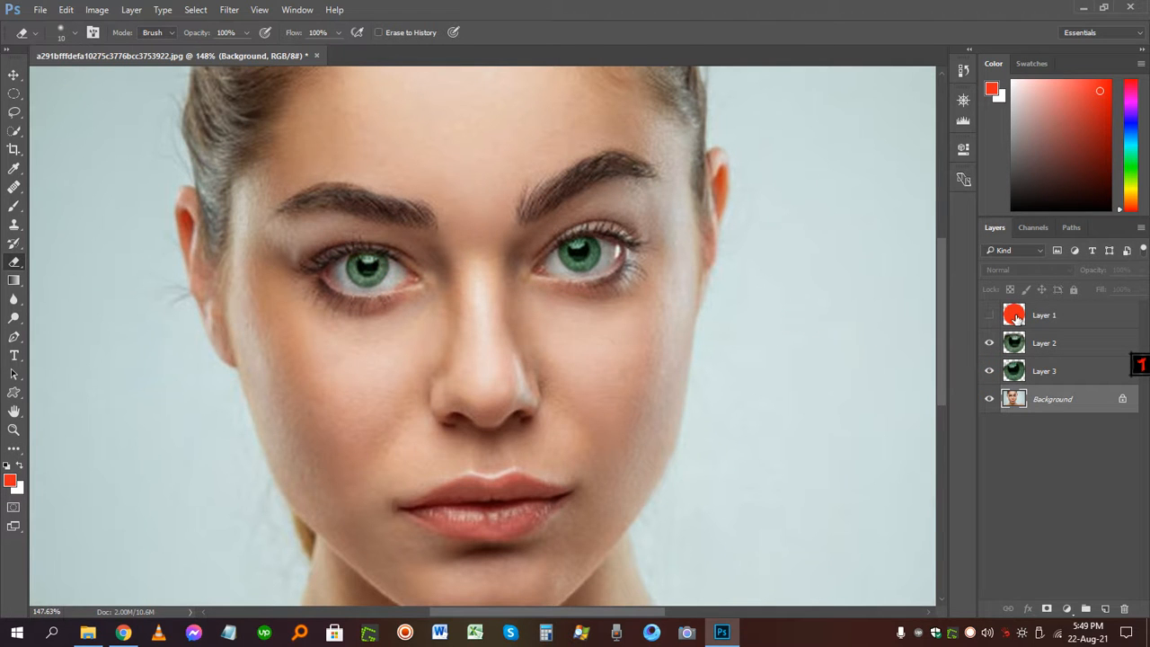
pyautogui.click(1015, 343)
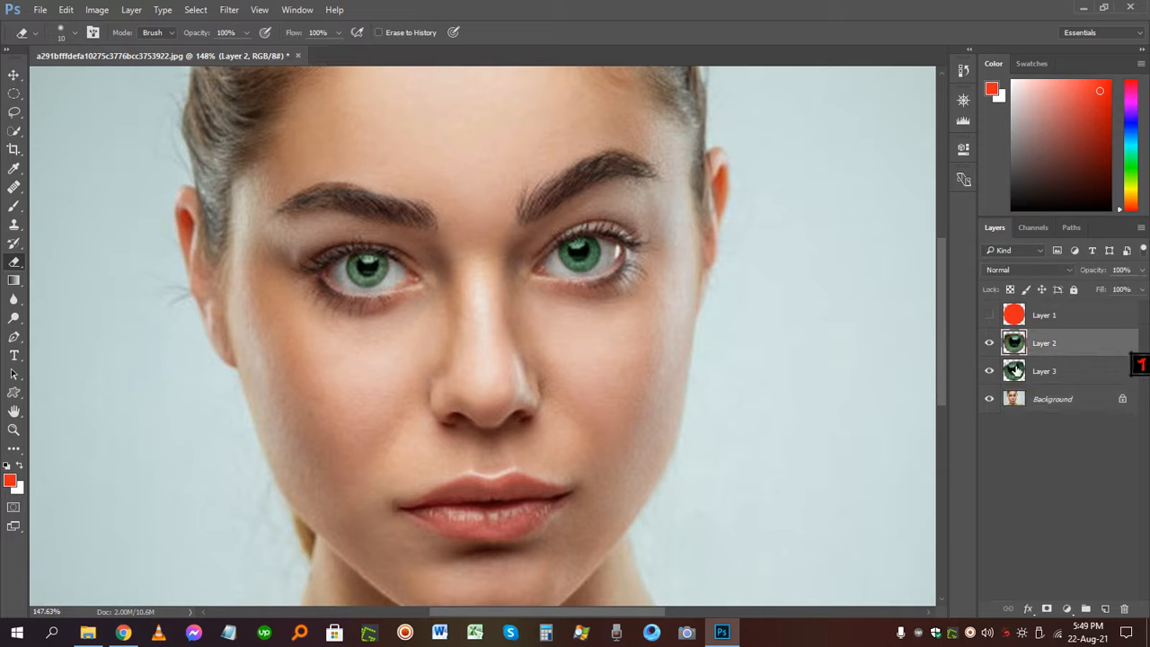
pyautogui.keyDown('shift'); pyautogui.click(1015, 371); pyautogui.keyUp('shift')
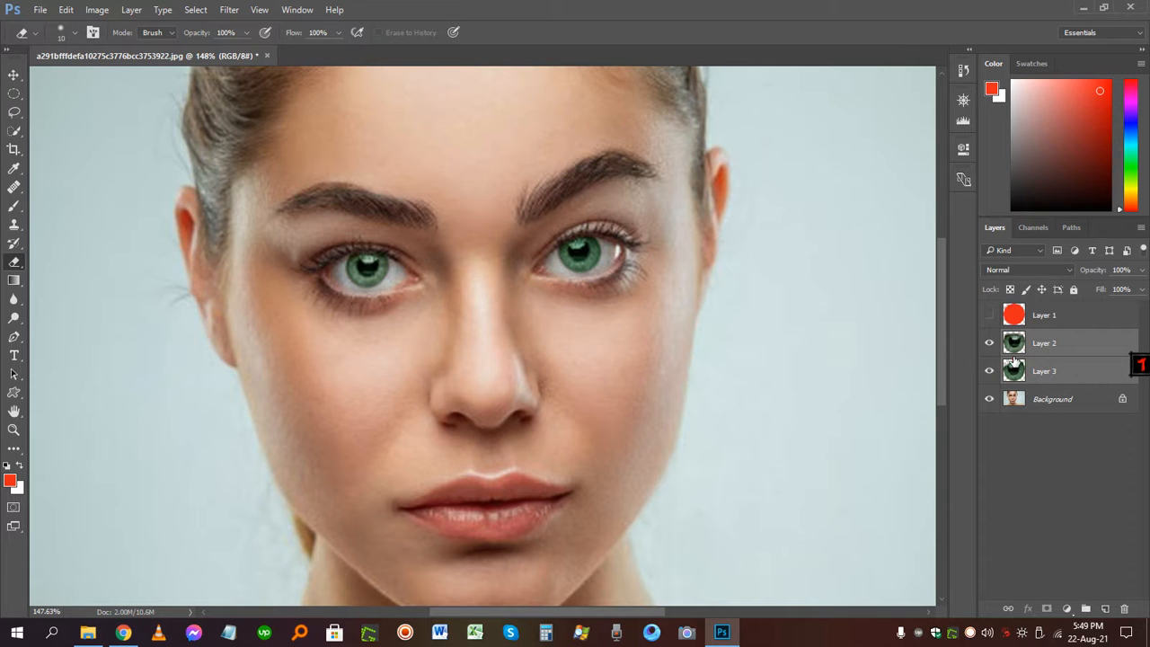
pyautogui.hotkey('ctrl', 'g')
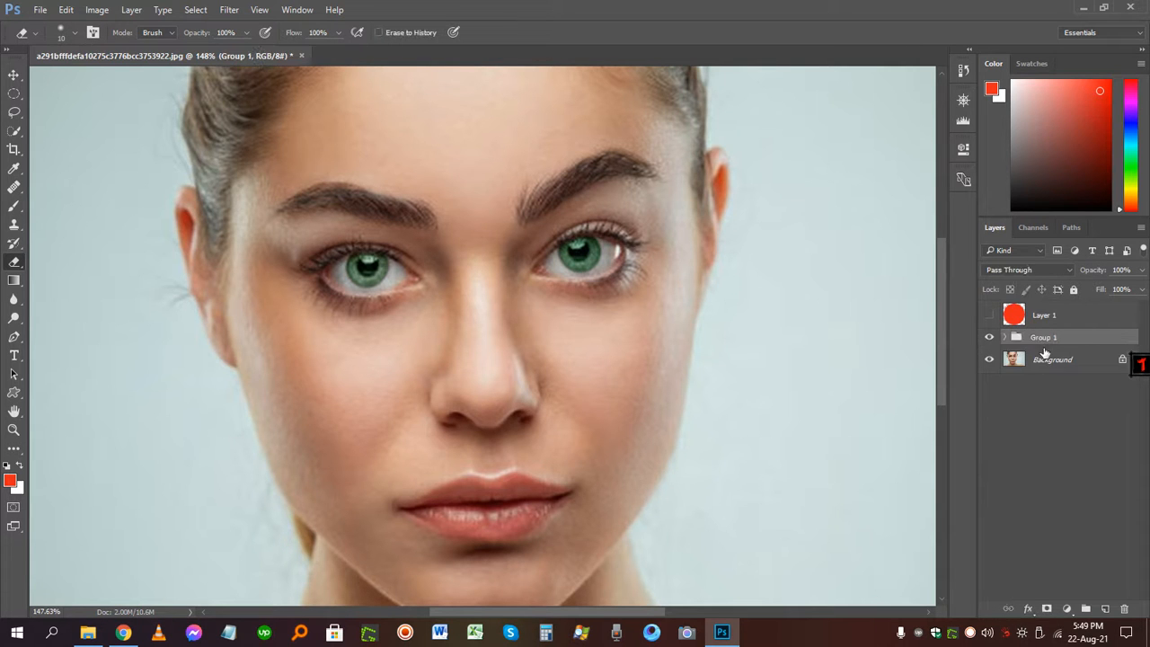
pyautogui.click(988, 338)
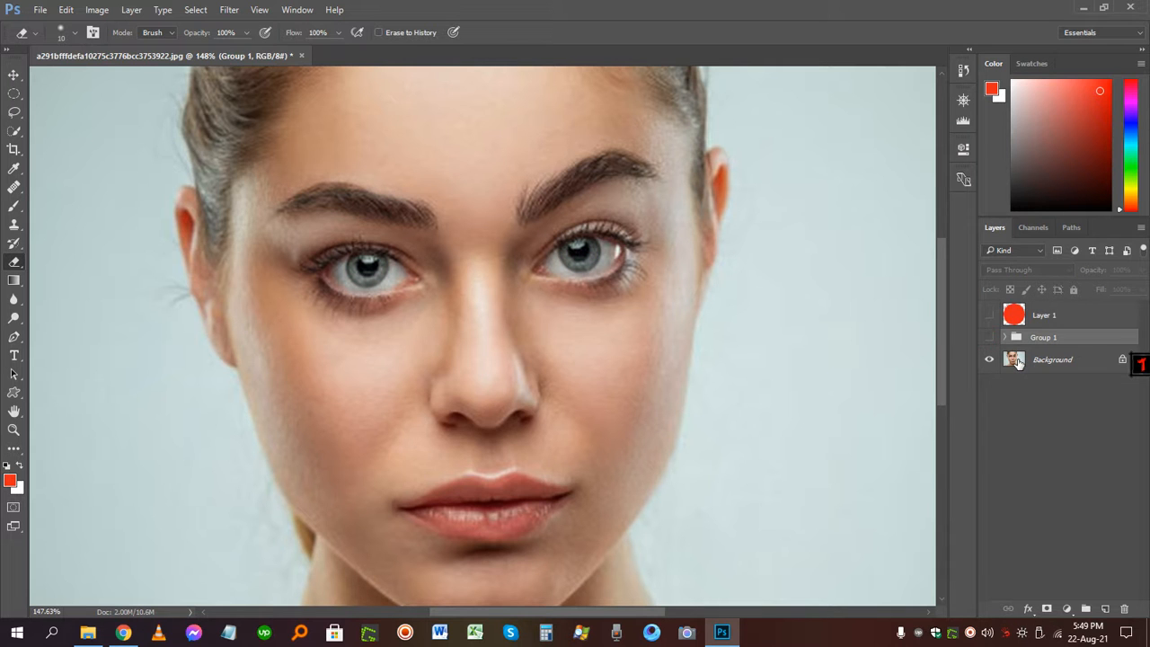
# Load the left-hand iris outline from Layer 2 as a selection and add a new empty layer above Layer 1
pyautogui.click(1018, 362)
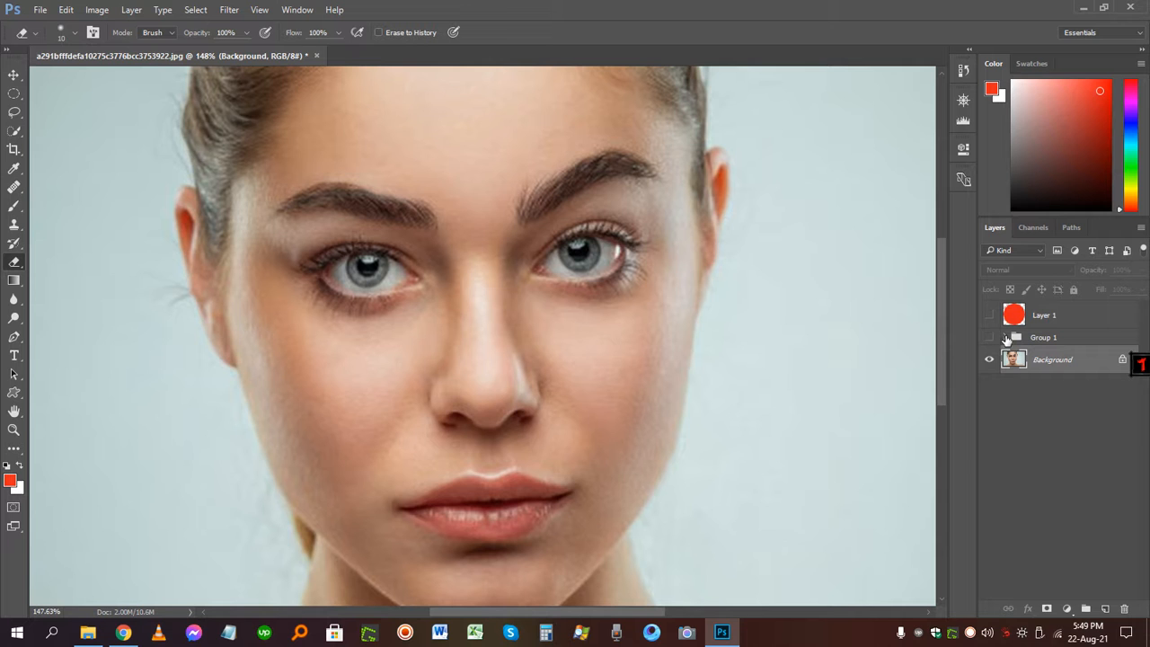
pyautogui.click(1007, 338)
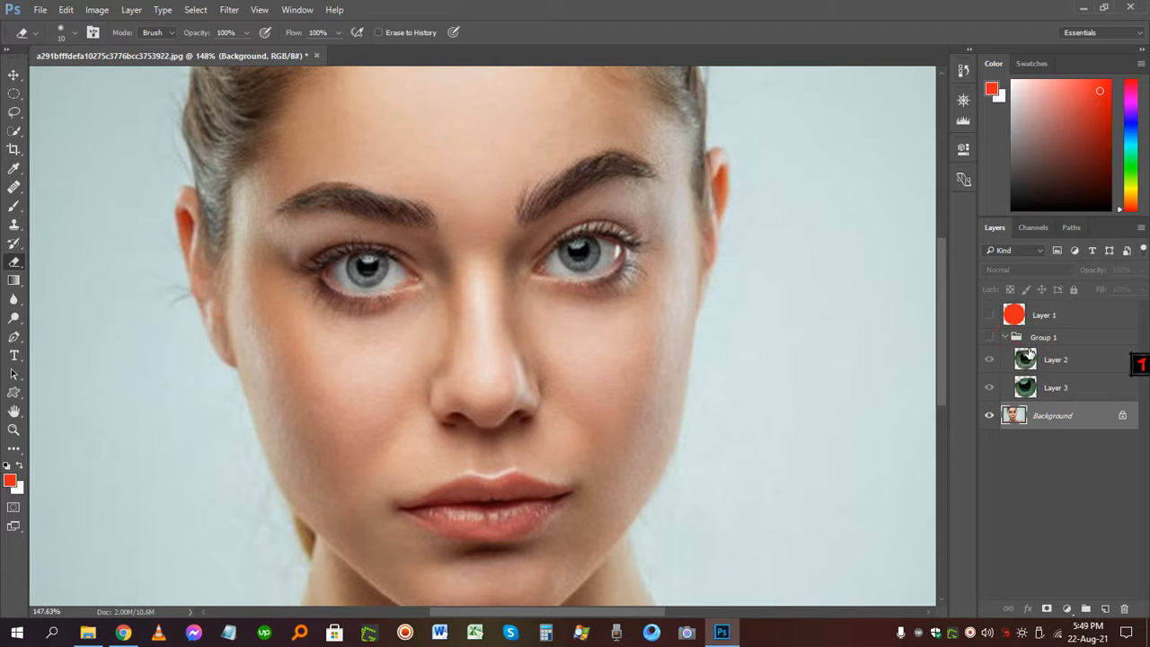
pyautogui.keyDown('ctrl'); pyautogui.click(1027, 393); pyautogui.keyUp('ctrl')
pyautogui.click(1004, 336)
pyautogui.click(1014, 318)
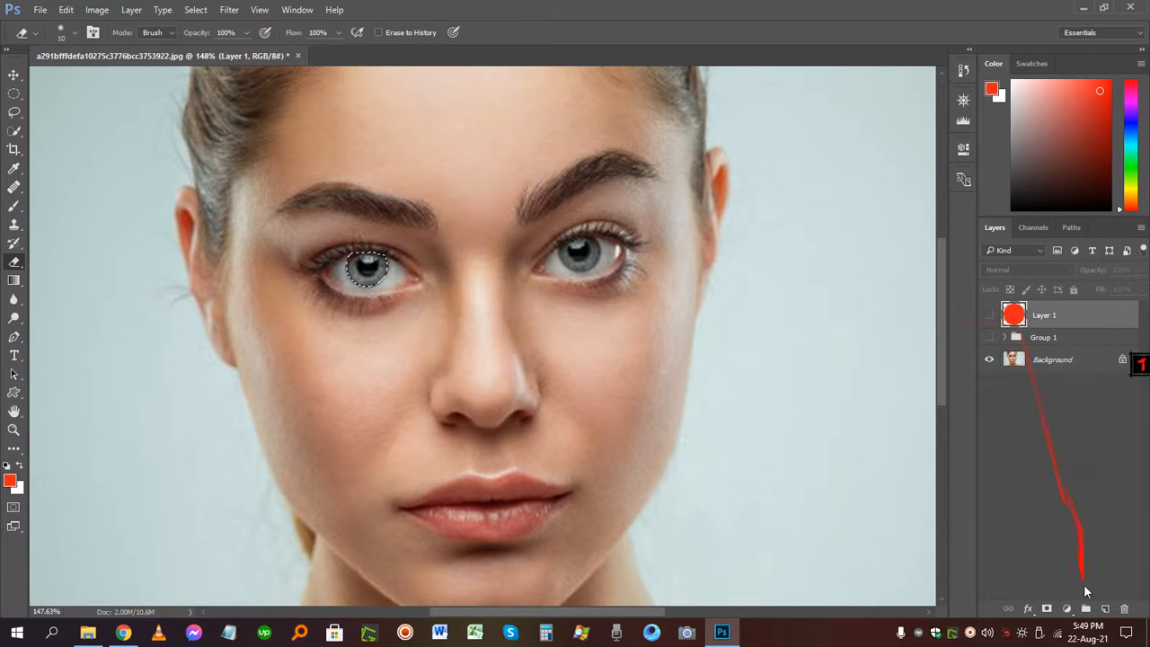
pyautogui.click(1106, 609)
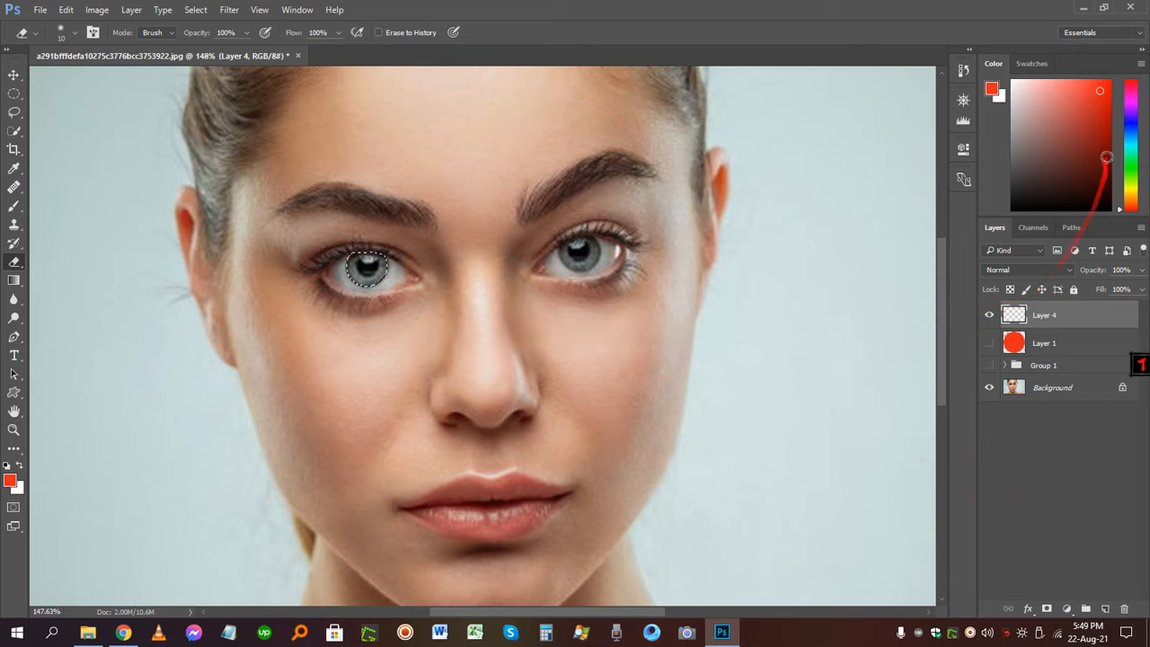
# Pick a bright blue foreground color and set Layer 4's blend mode to Overlay
pyautogui.click(1132, 127)
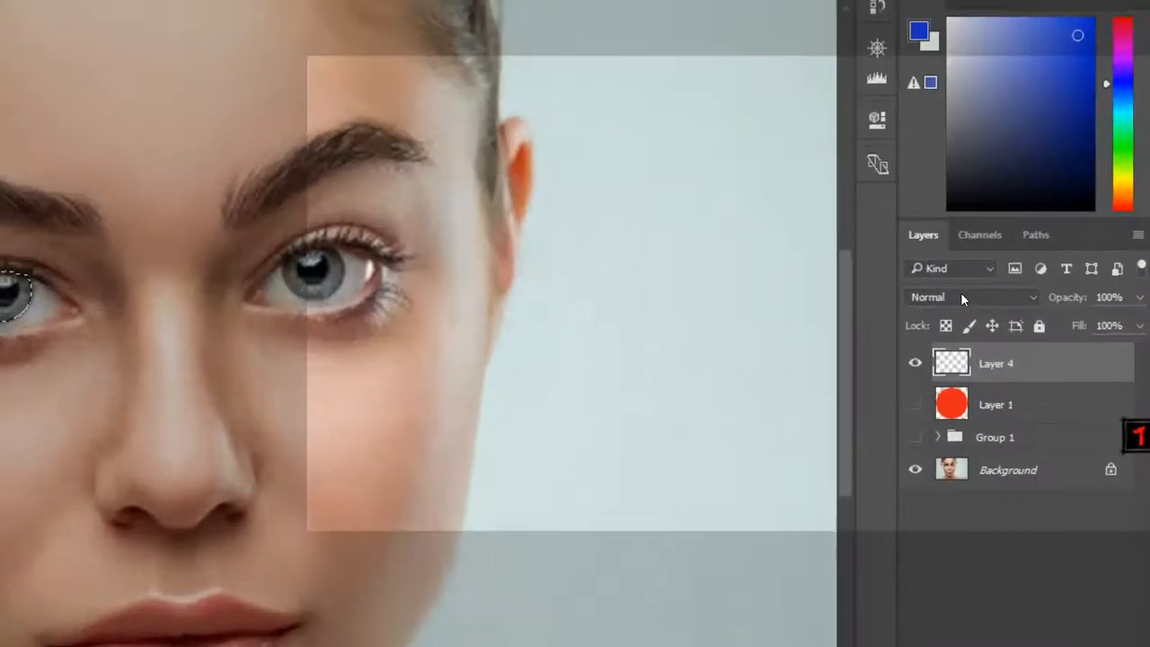
pyautogui.click(1021, 270)
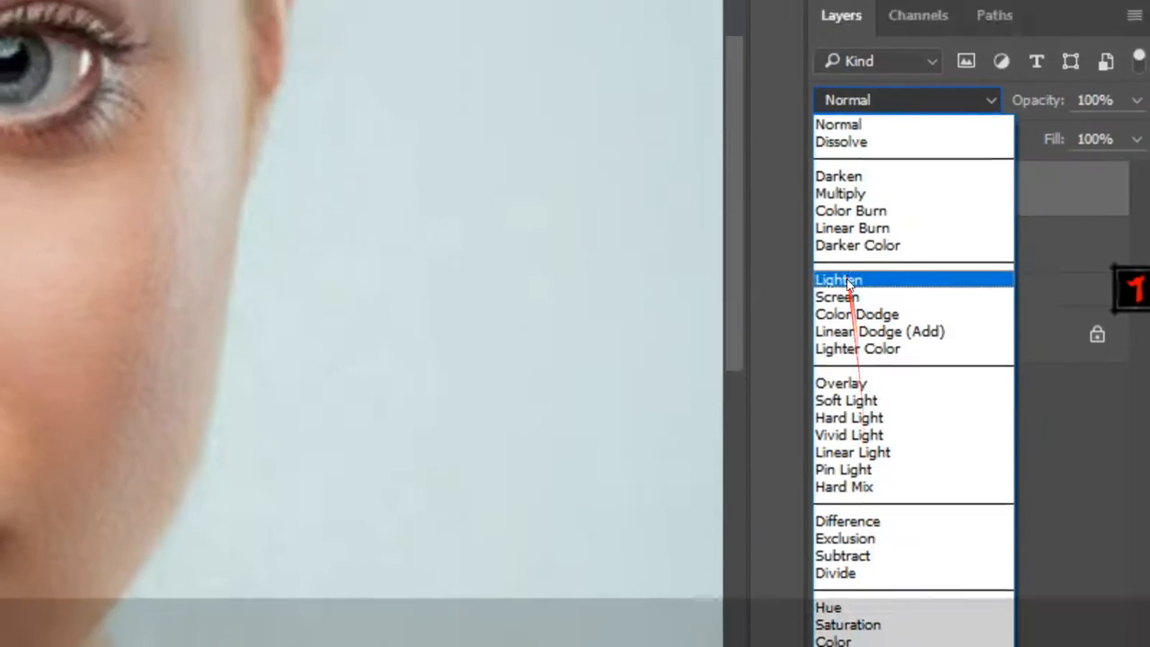
pyautogui.click(867, 179)
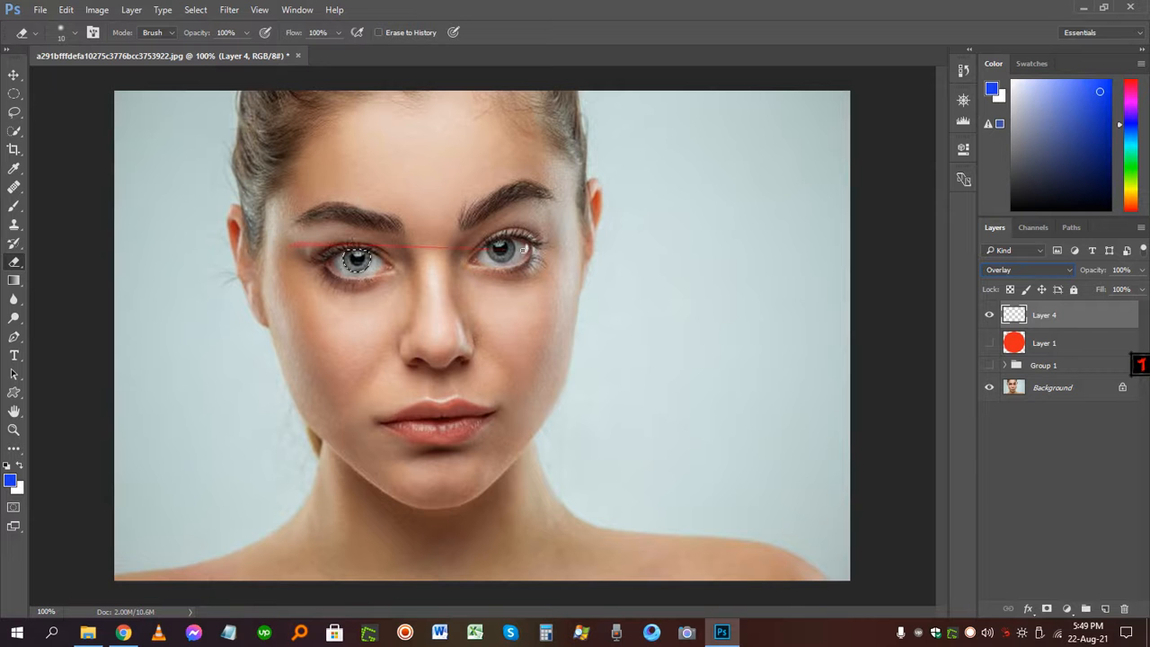
# Choose the Brush tool and reduce its size to 50 px for painting the left-hand iris
pyautogui.click(14, 207)
pyautogui.scroll(7, 484, 275)
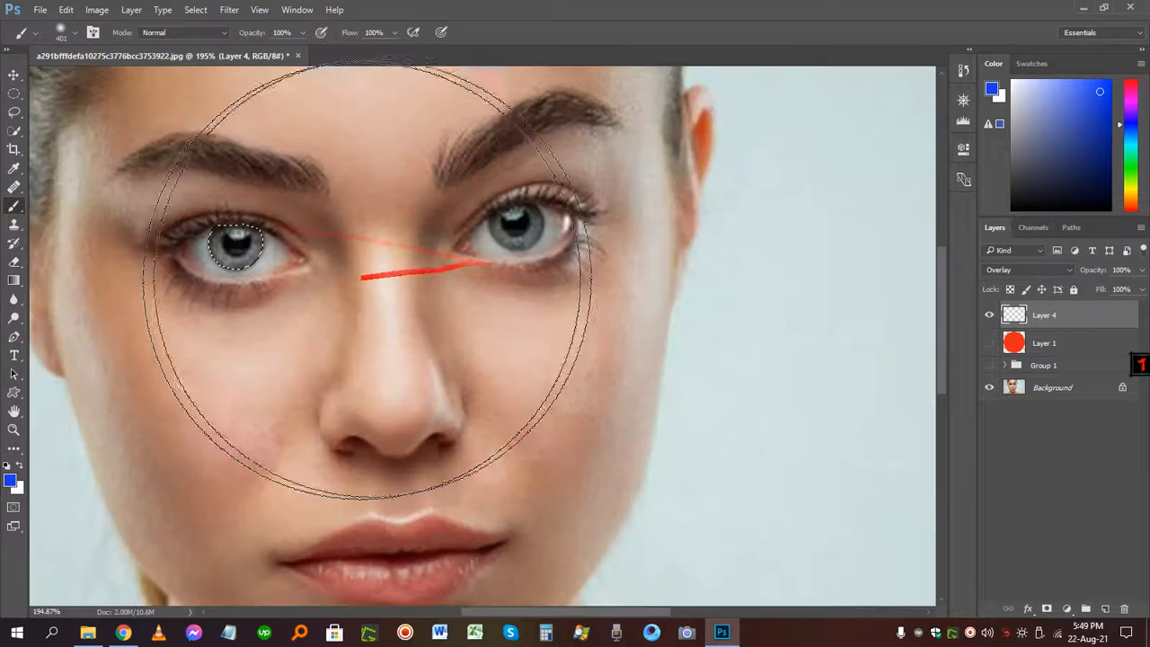
pyautogui.moveTo(349, 265); pyautogui.dragTo(580, 314)
pyautogui.press('[')
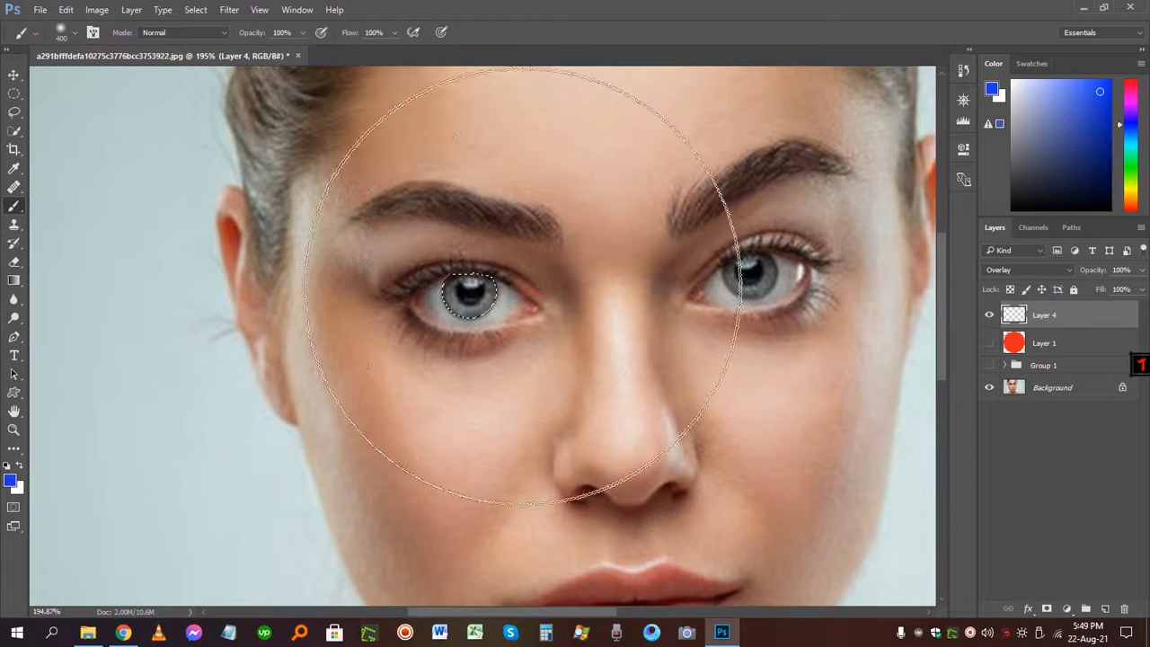
pyautogui.press('[')
pyautogui.press('[')
pyautogui.press('[')
pyautogui.press('[')
pyautogui.press('[')
pyautogui.press('[')
pyautogui.press('[')
pyautogui.press('[')
pyautogui.press('[')
pyautogui.press('[')
pyautogui.press('[')
pyautogui.press('[')
pyautogui.rightClick(506, 308)
pyautogui.click(608, 6)
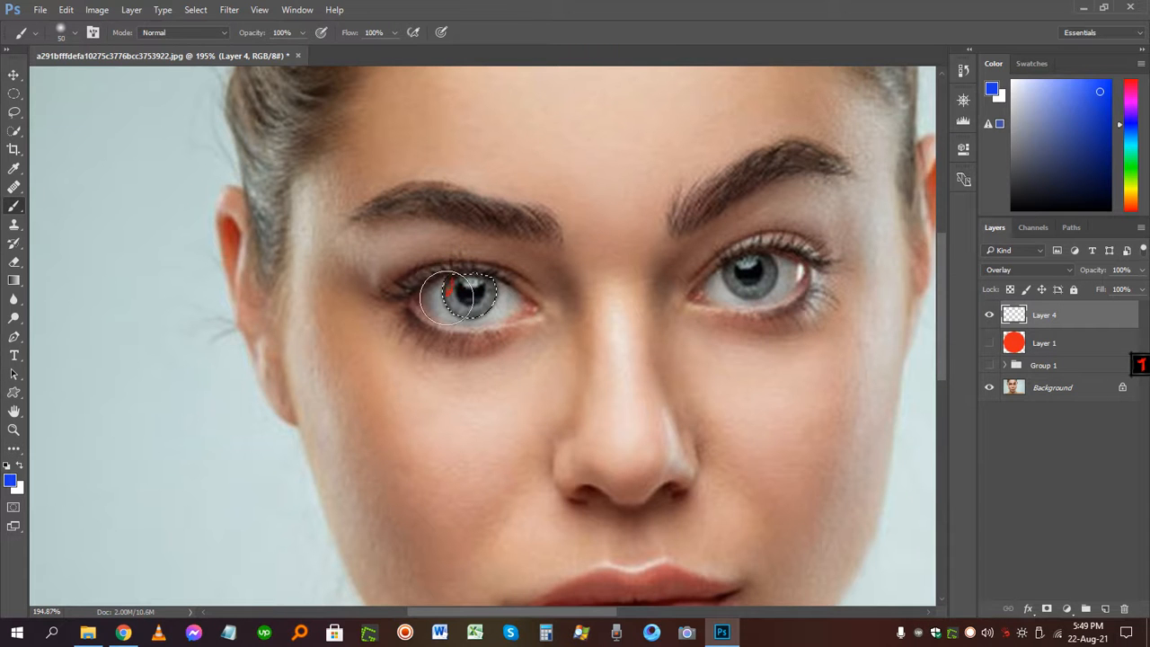
# Paint the selected left-hand iris blue on Layer 4 and clear the selection
pyautogui.moveTo(447, 298)
pyautogui.mouseDown()
pyautogui.moveTo(504, 284)
pyautogui.moveTo(476, 313)
pyautogui.moveTo(449, 289)
pyautogui.mouseUp()
pyautogui.hotkey('ctrl', 'd')
pyautogui.scroll(-9, 697, 301)
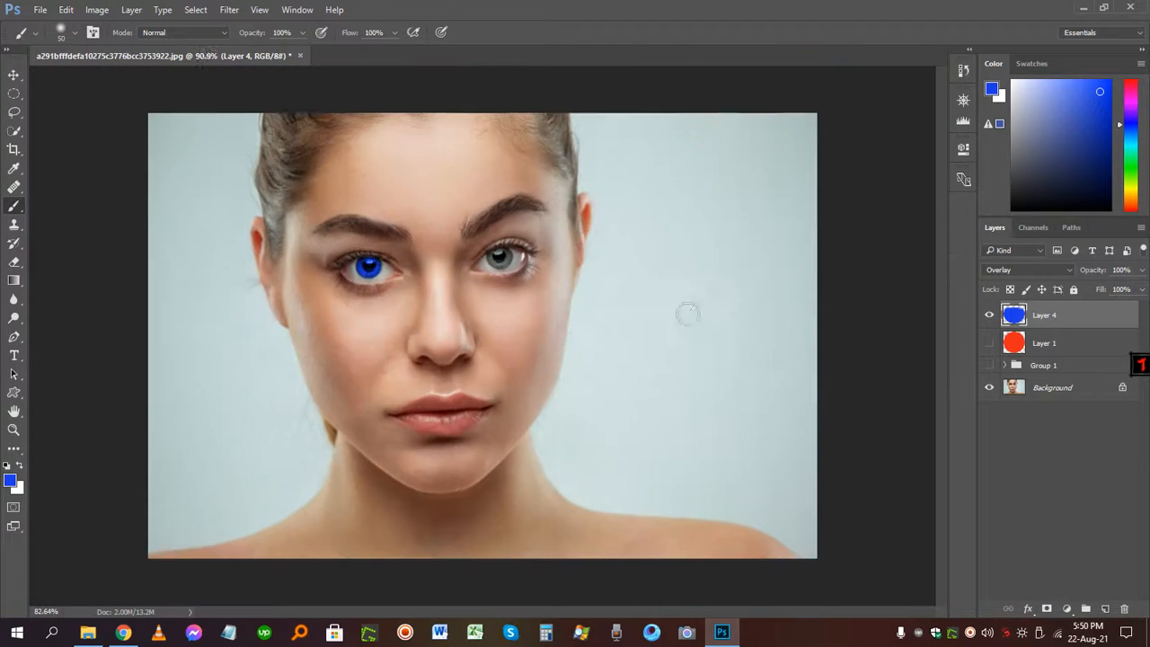
# Load the right-hand iris selection from Layer 3, paint it blue on Layer 4 and clear the selection
pyautogui.scroll(6, 382, 253)
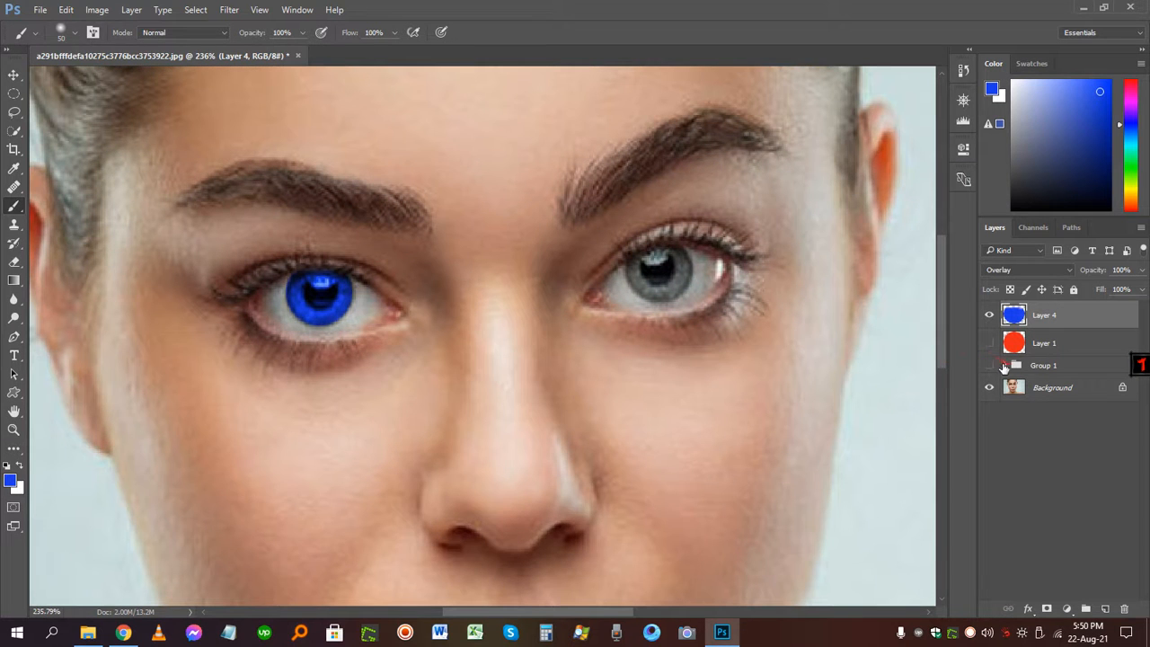
pyautogui.click(1004, 365)
pyautogui.keyDown('ctrl'); pyautogui.click(1024, 388); pyautogui.keyUp('ctrl')
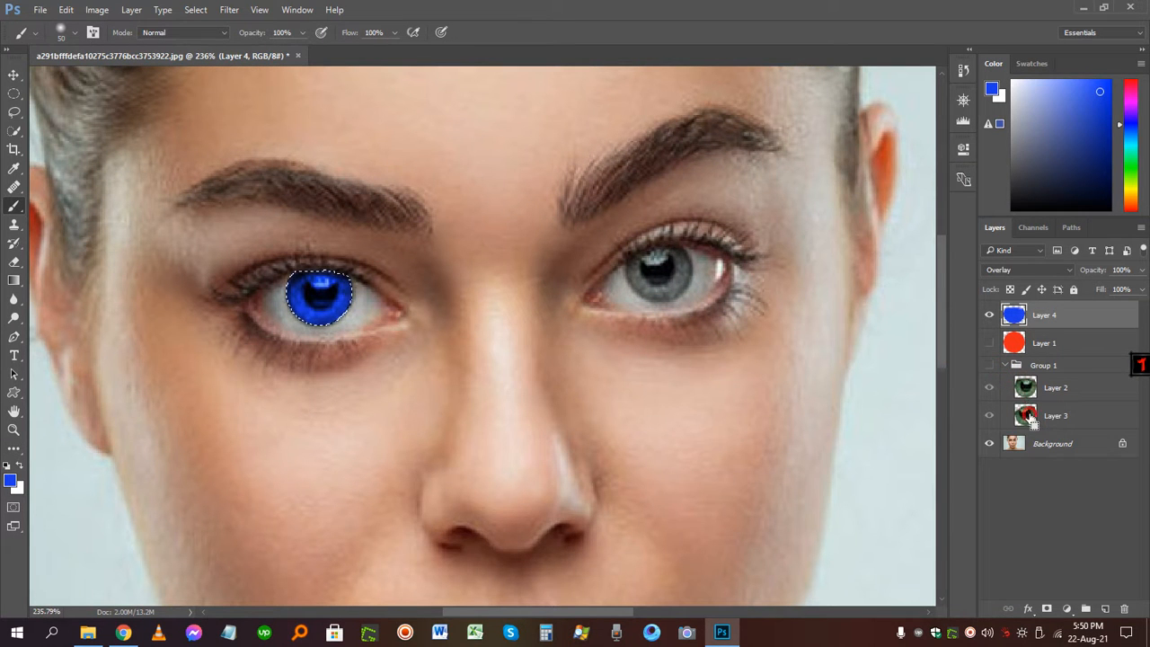
pyautogui.keyDown('ctrl'); pyautogui.click(1028, 416); pyautogui.keyUp('ctrl')
pyautogui.moveTo(678, 276)
pyautogui.mouseDown()
pyautogui.moveTo(641, 291)
pyautogui.moveTo(609, 274)
pyautogui.moveTo(695, 262)
pyautogui.moveTo(663, 272)
pyautogui.mouseUp()
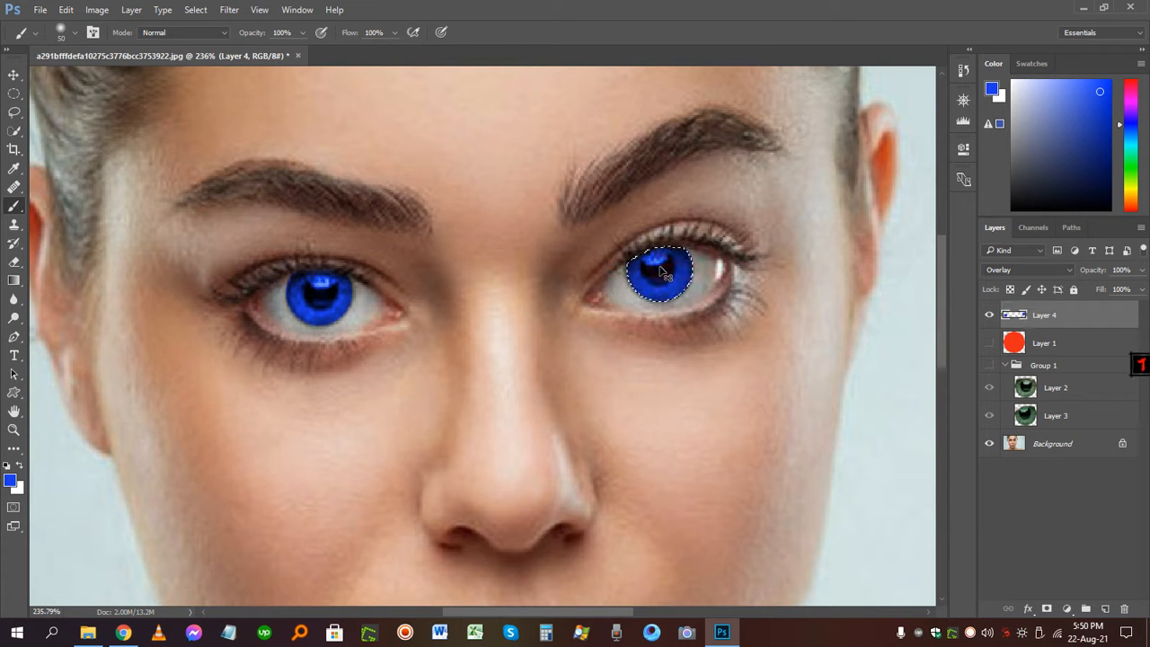
pyautogui.hotkey('ctrl', 'd')
pyautogui.click(1005, 365)
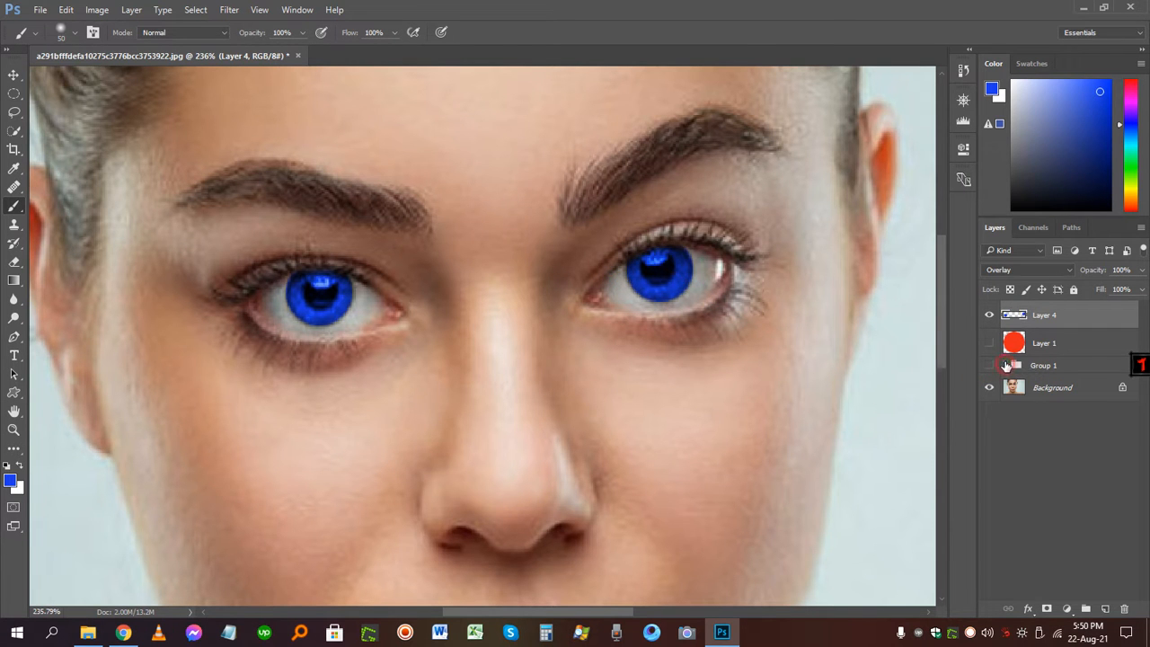
# Compare the eyes with and without Layer 4 and lower the layer's opacity to 39%
pyautogui.click(988, 314)
pyautogui.click(990, 315)
pyautogui.click(1140, 271)
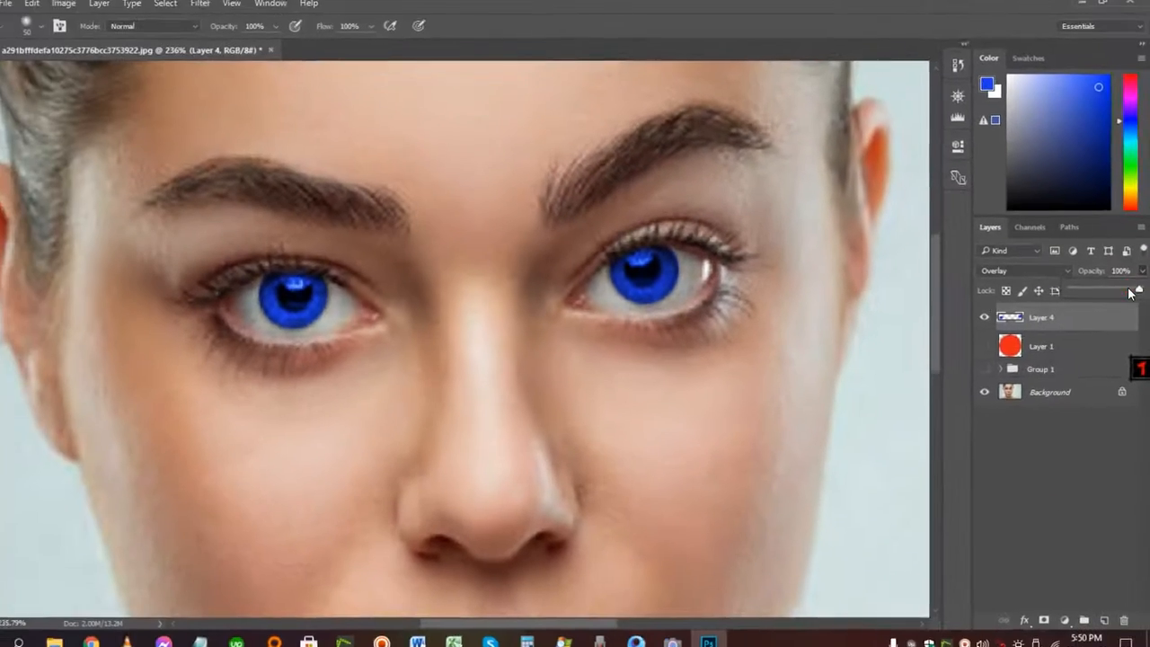
pyautogui.moveTo(1136, 282); pyautogui.dragTo(1089, 287)
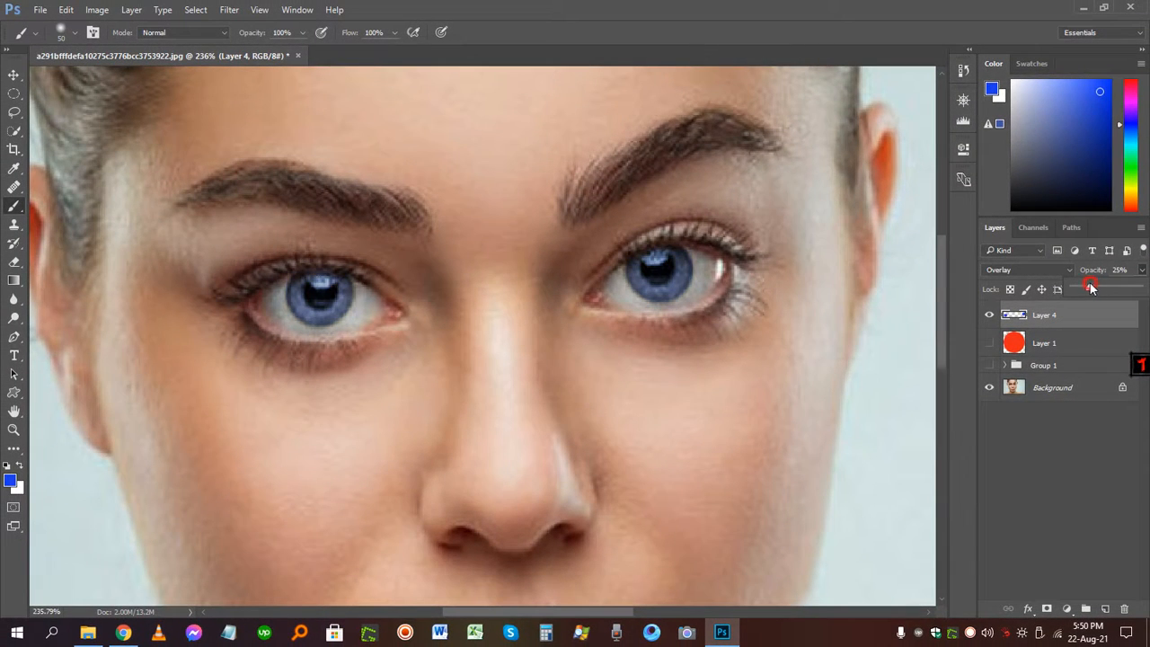
pyautogui.click(1104, 485)
pyautogui.hotkey('ctrl', '0')
pyautogui.moveTo(683, 333); pyautogui.dragTo(622, 356)
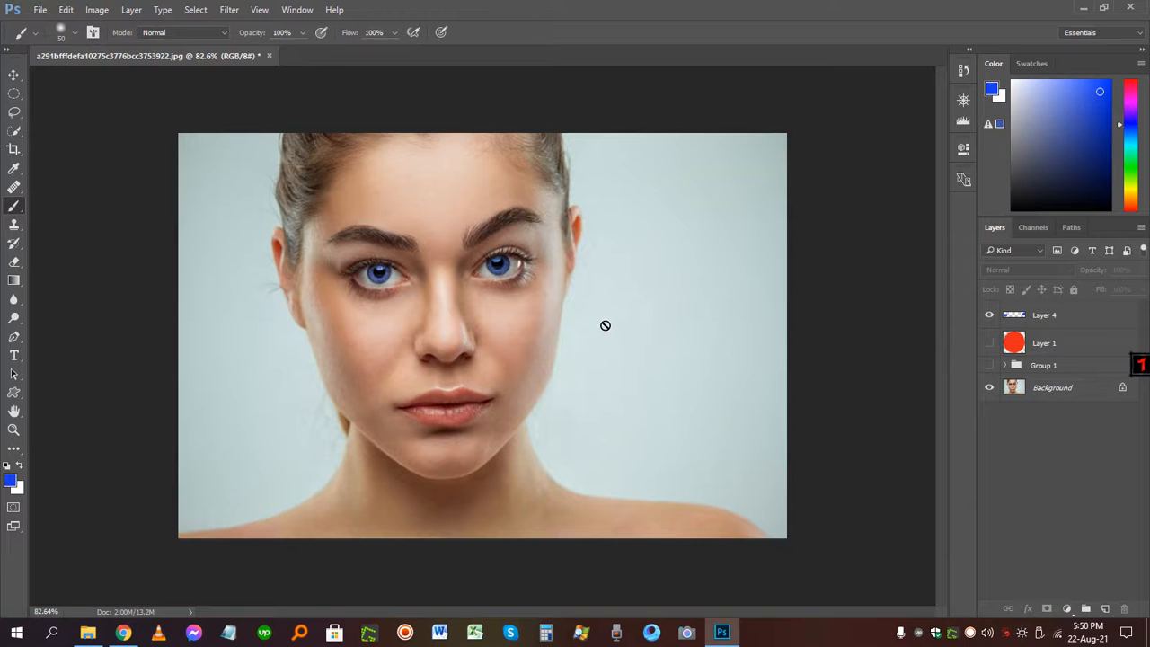
pyautogui.scroll(2, 721, 289)
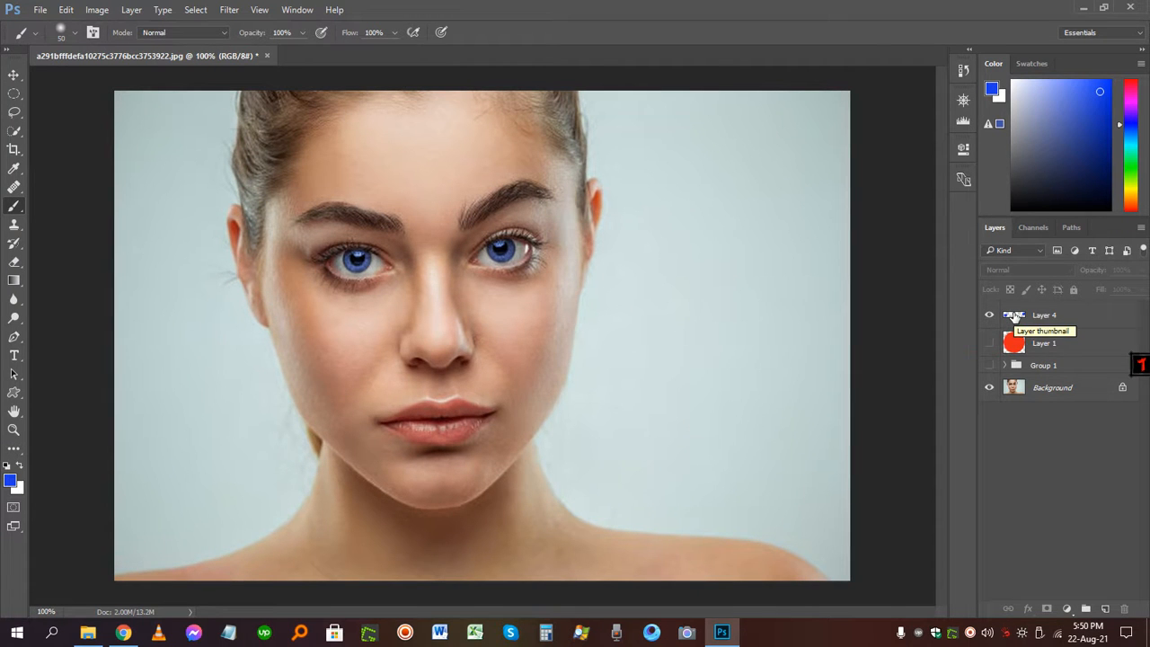
# Recolour the painted irises on Layer 4 to green with Hue/Saturation, setting the hue to -150
pyautogui.click(1016, 315)
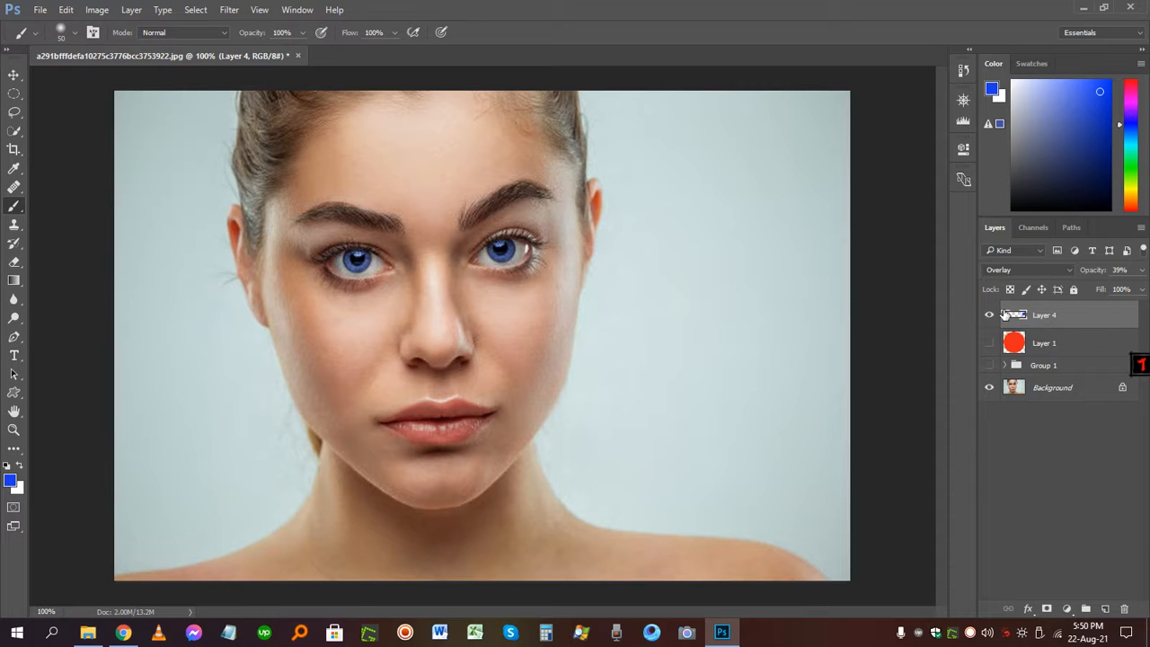
pyautogui.hotkey('ctrl', 'u')
pyautogui.moveTo(688, 200); pyautogui.dragTo(719, 197)
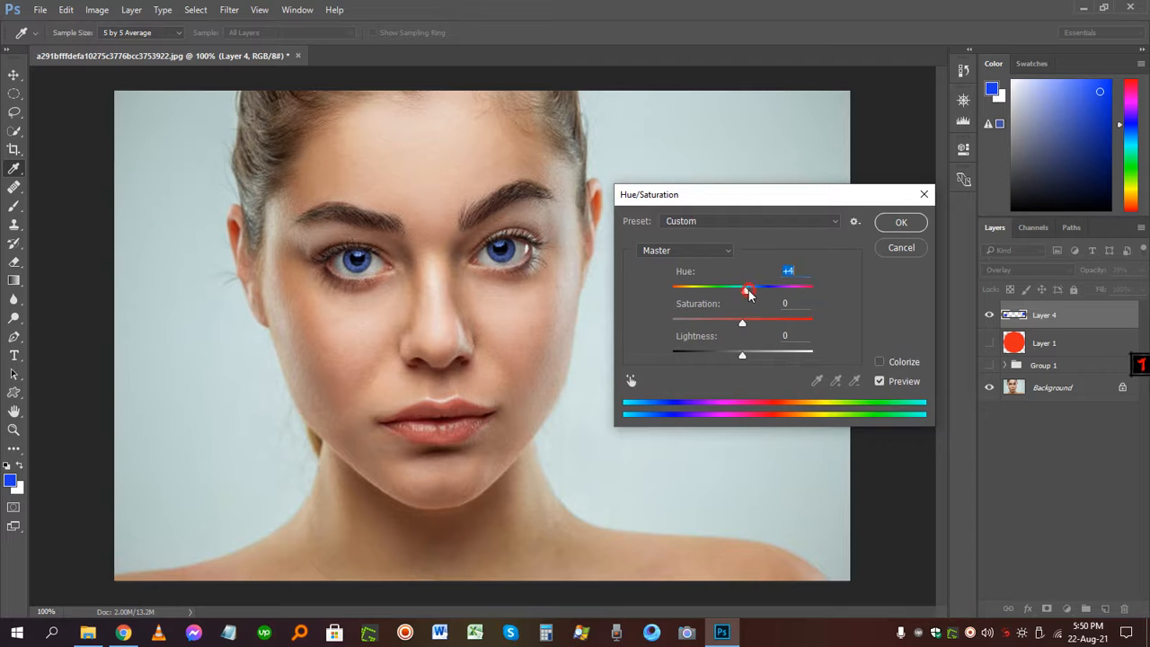
pyautogui.moveTo(748, 292); pyautogui.dragTo(681, 287)
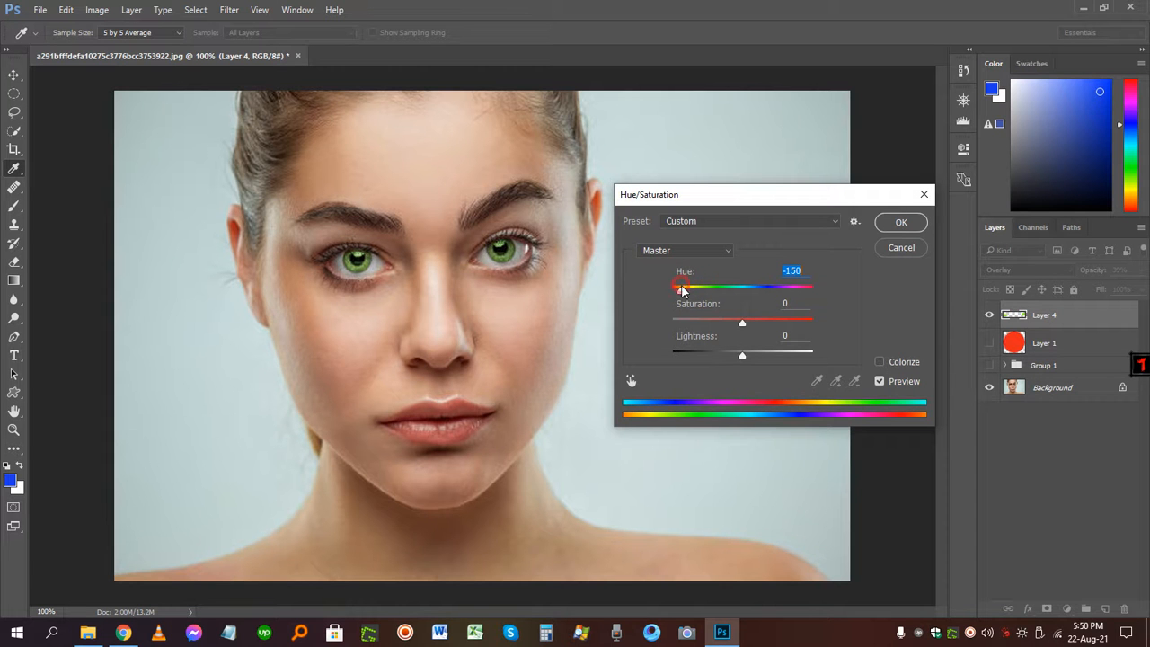
pyautogui.click(899, 225)
# Try the Color blend mode on Layer 4, switch it to Soft Light and deselect the layer
pyautogui.scroll(-5, 551, 297)
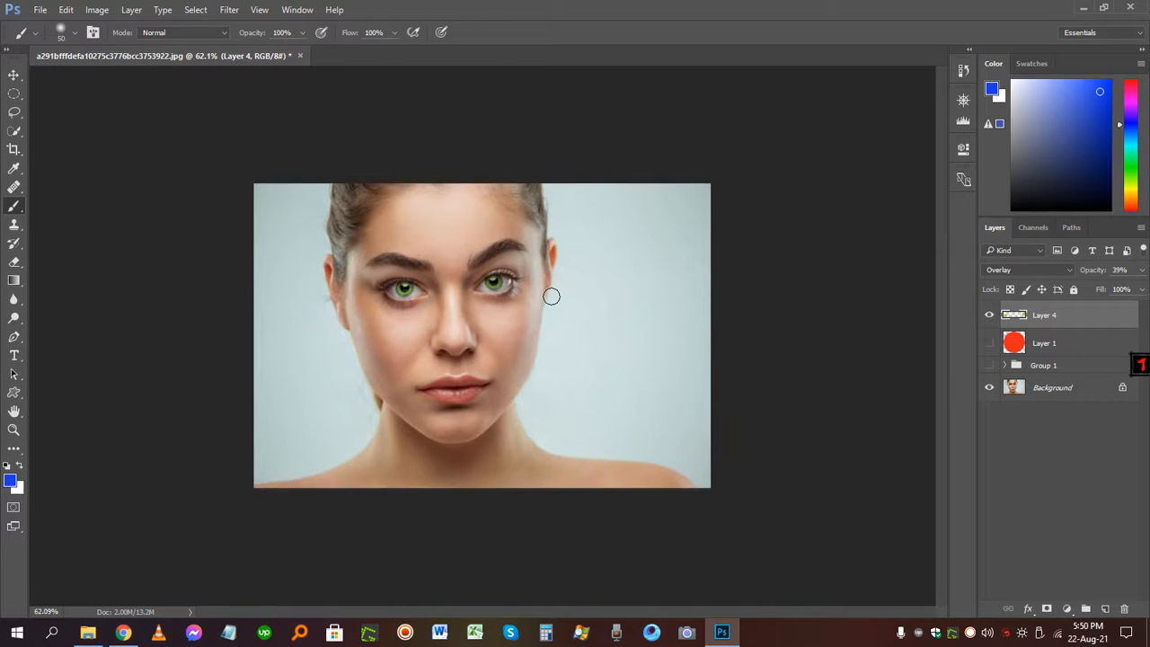
pyautogui.scroll(4, 552, 296)
pyautogui.scroll(3, 550, 296)
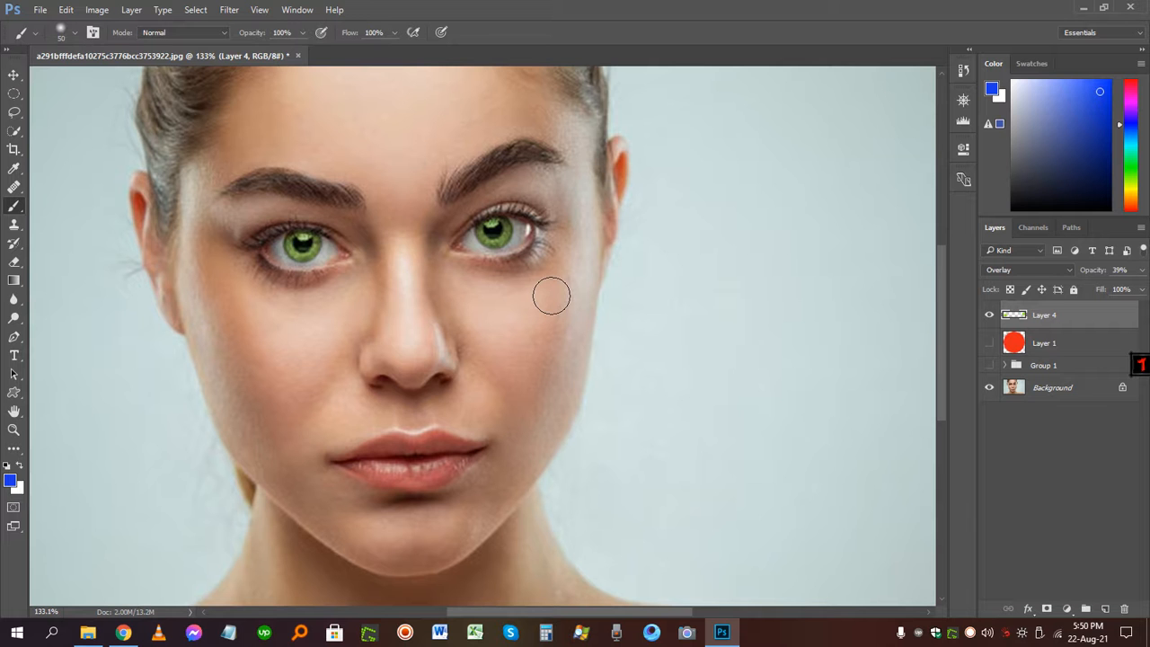
pyautogui.click(998, 270)
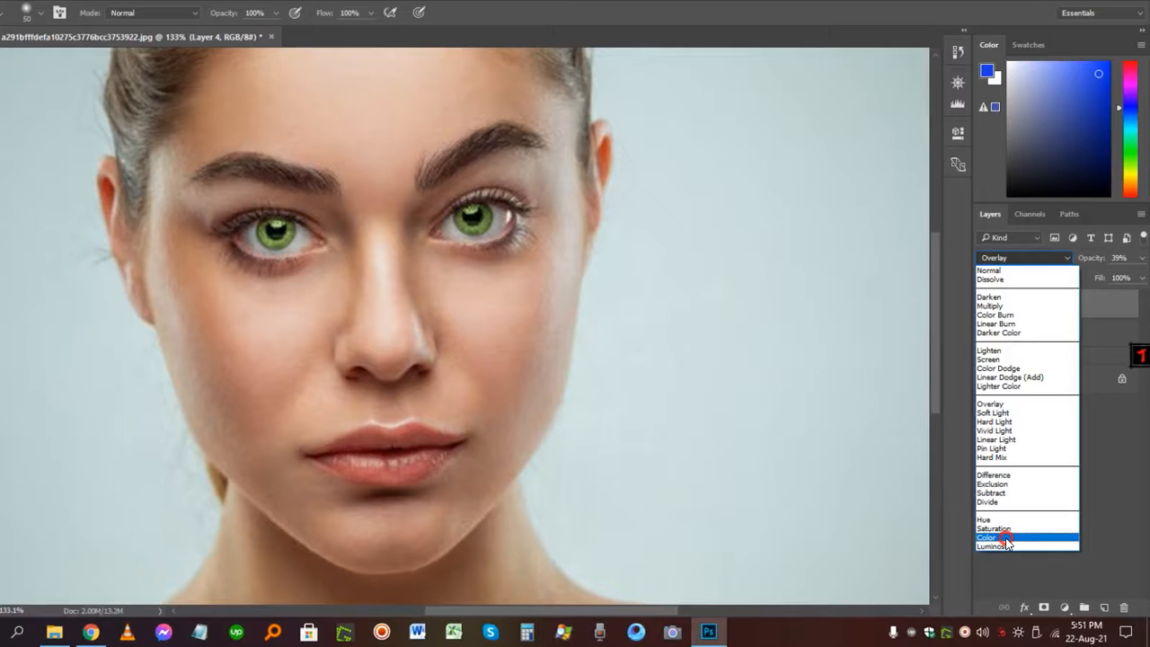
pyautogui.click(870, 437)
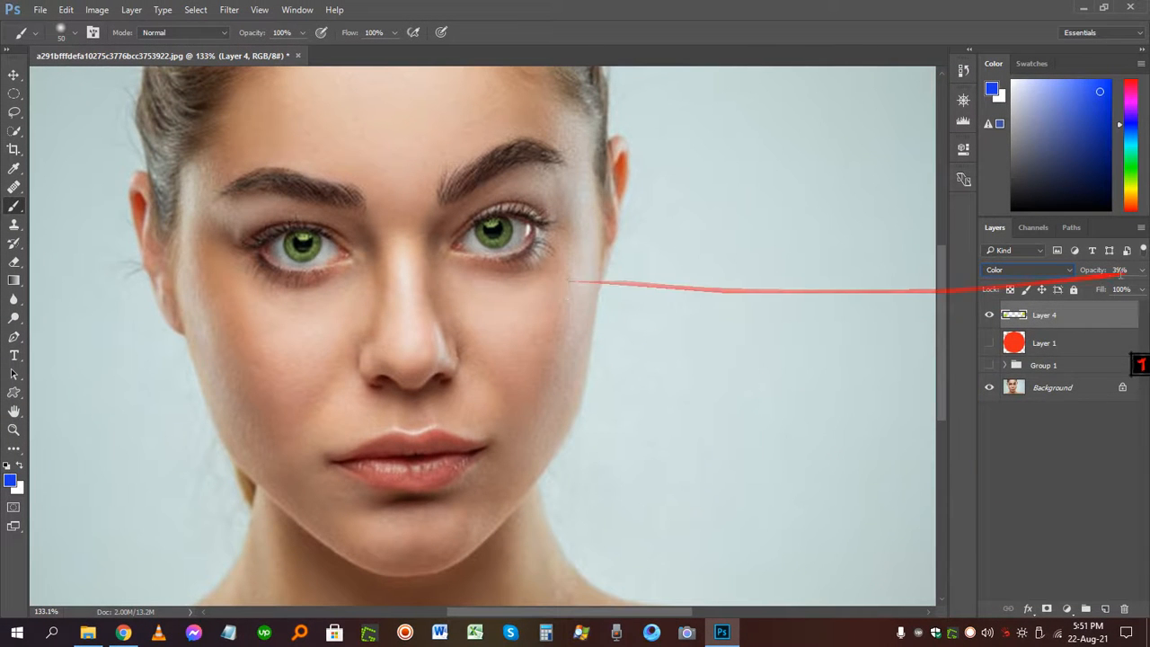
pyautogui.click(1039, 275)
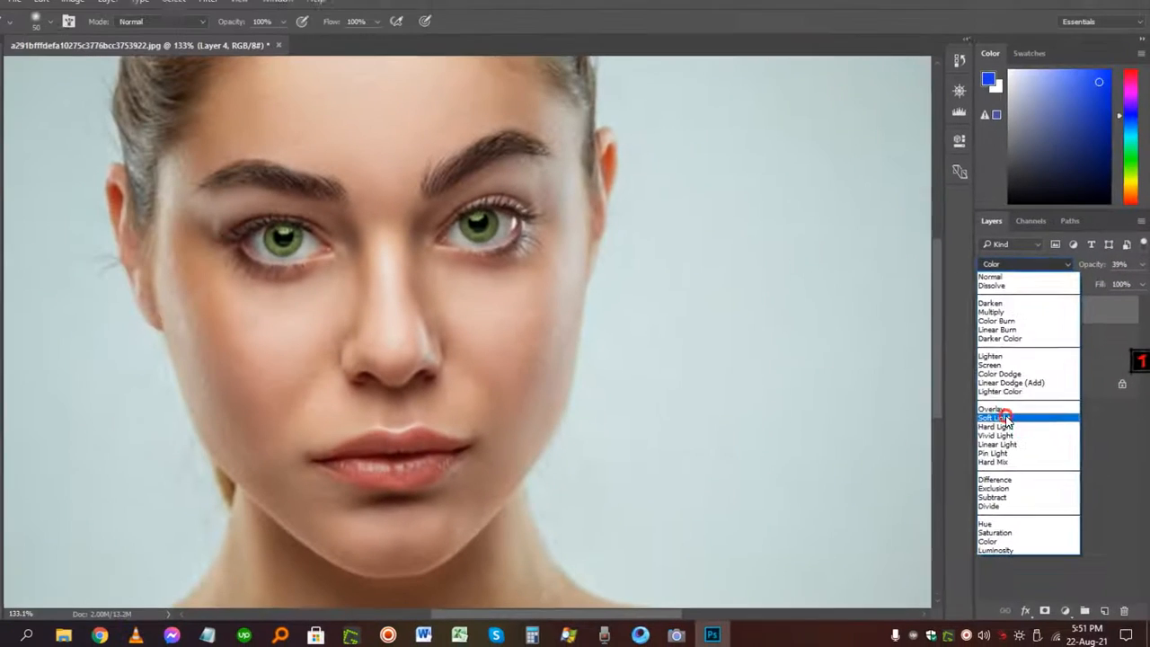
pyautogui.click(1008, 420)
pyautogui.click(1011, 418)
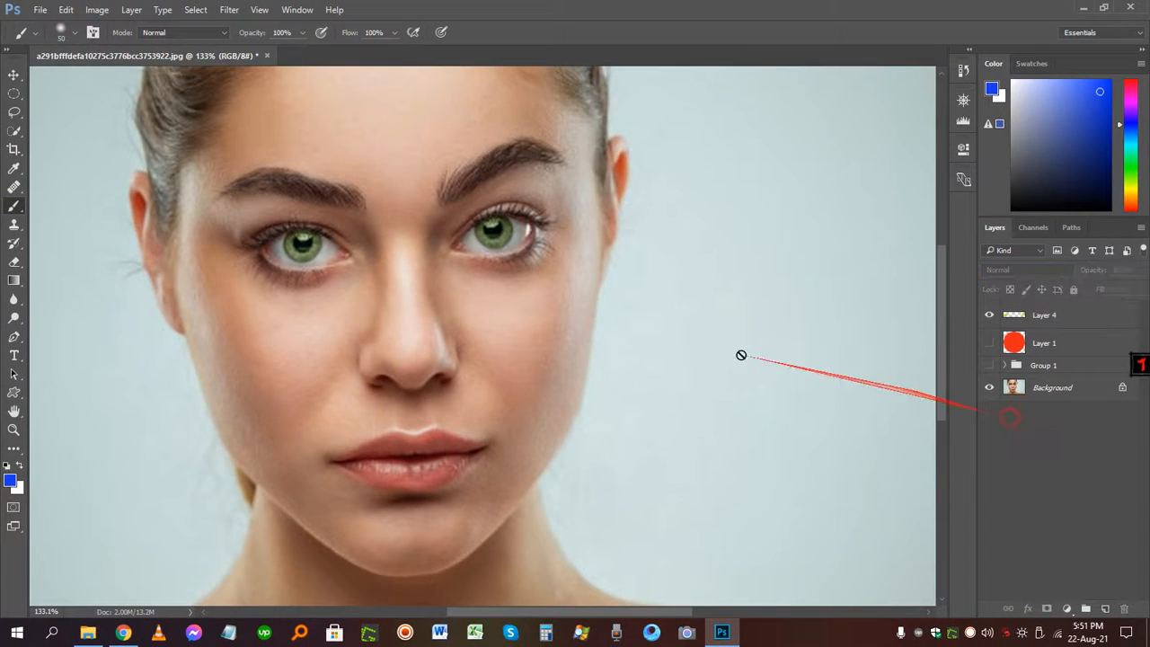
# Hide Layer 4 and make the Background layer active
pyautogui.scroll(-5, 459, 318)
pyautogui.scroll(3, 324, 280)
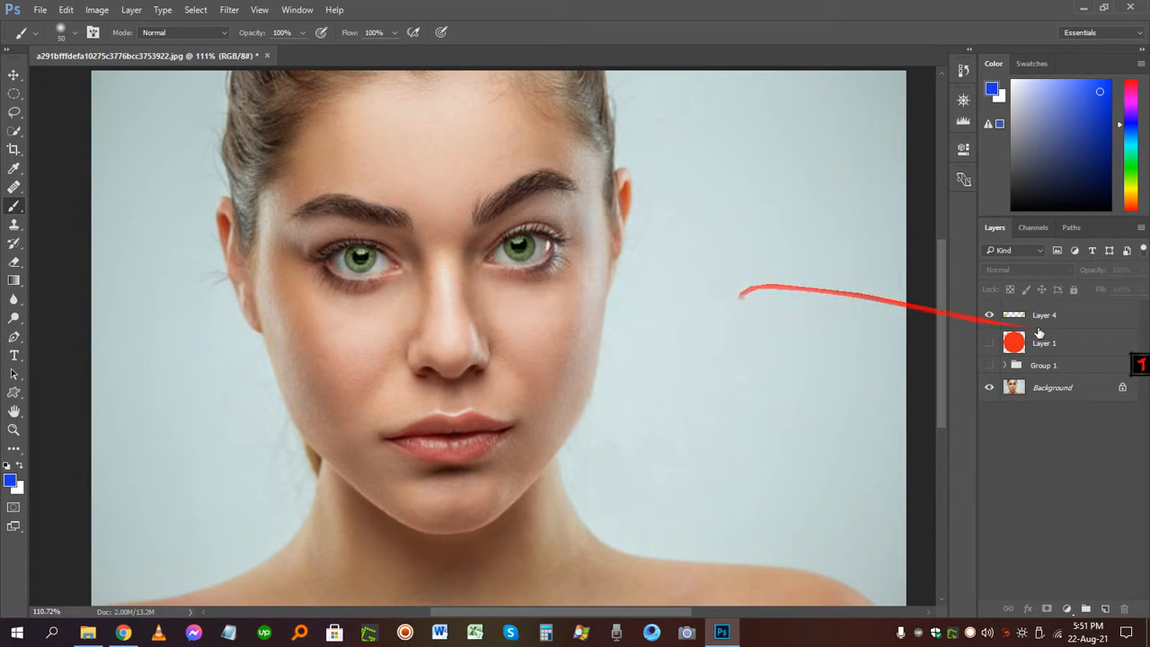
pyautogui.click(989, 316)
pyautogui.click(1013, 387)
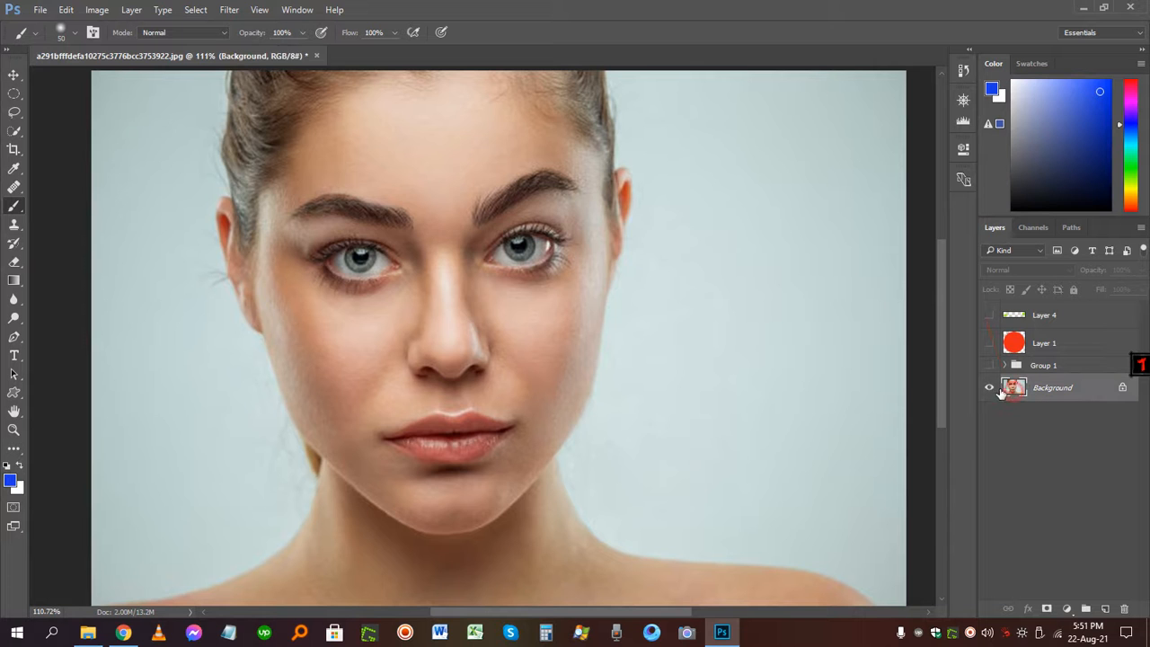
# Load the right-hand iris selection from Layer 3 in Group 1 and copy that iris from the Background to a new layer
pyautogui.scroll(5, 530, 251)
pyautogui.scroll(-3, 446, 278)
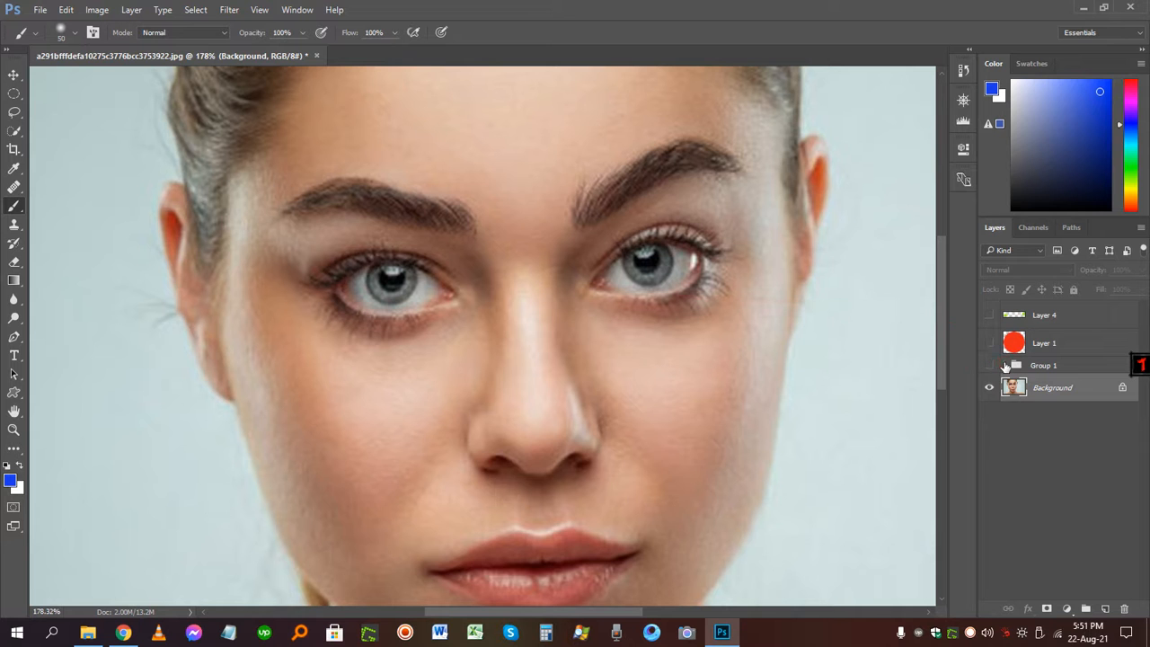
pyautogui.click(1004, 364)
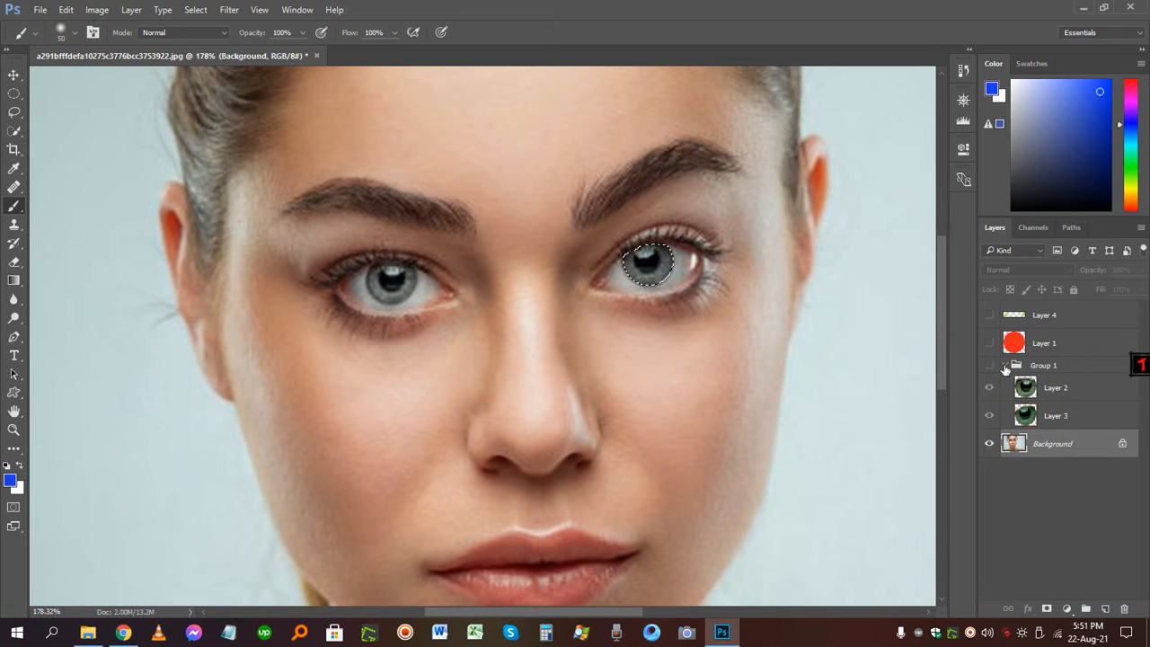
pyautogui.click(1004, 365)
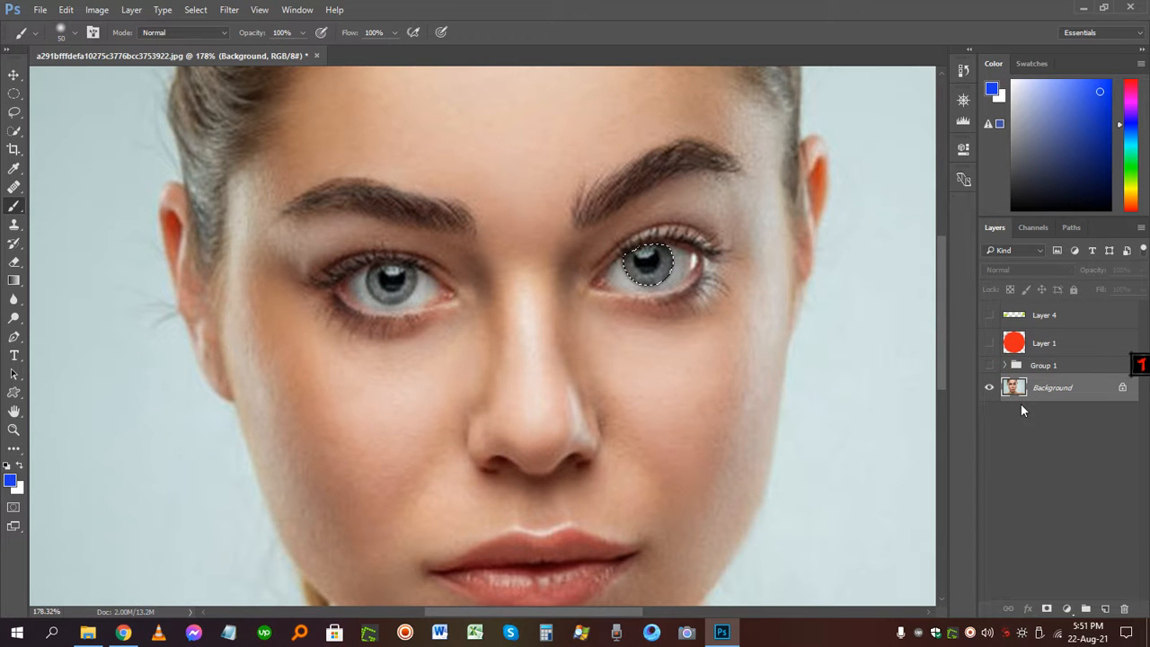
pyautogui.hotkey('ctrl', 'j')
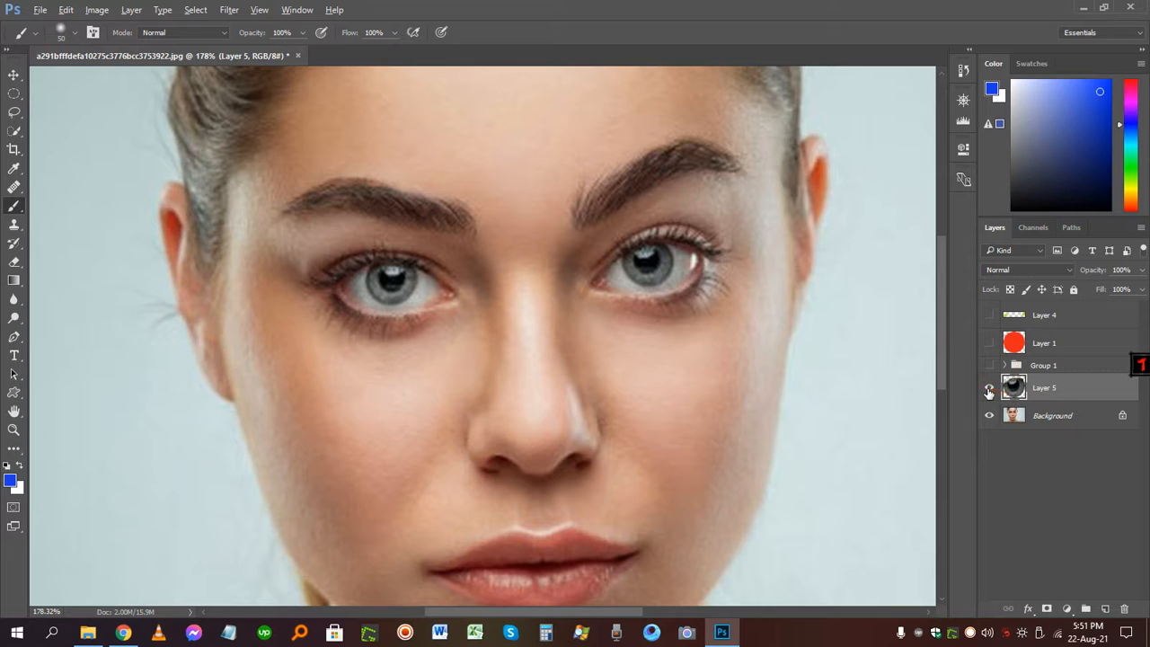
pyautogui.keyDown('alt'); pyautogui.click(988, 390); pyautogui.keyUp('alt')
pyautogui.keyDown('alt'); pyautogui.click(988, 390); pyautogui.keyUp('alt')
# Try the Soft Light, Overlay and Color blend modes on Layer 5 and settle on Color Dodge
pyautogui.click(1029, 269)
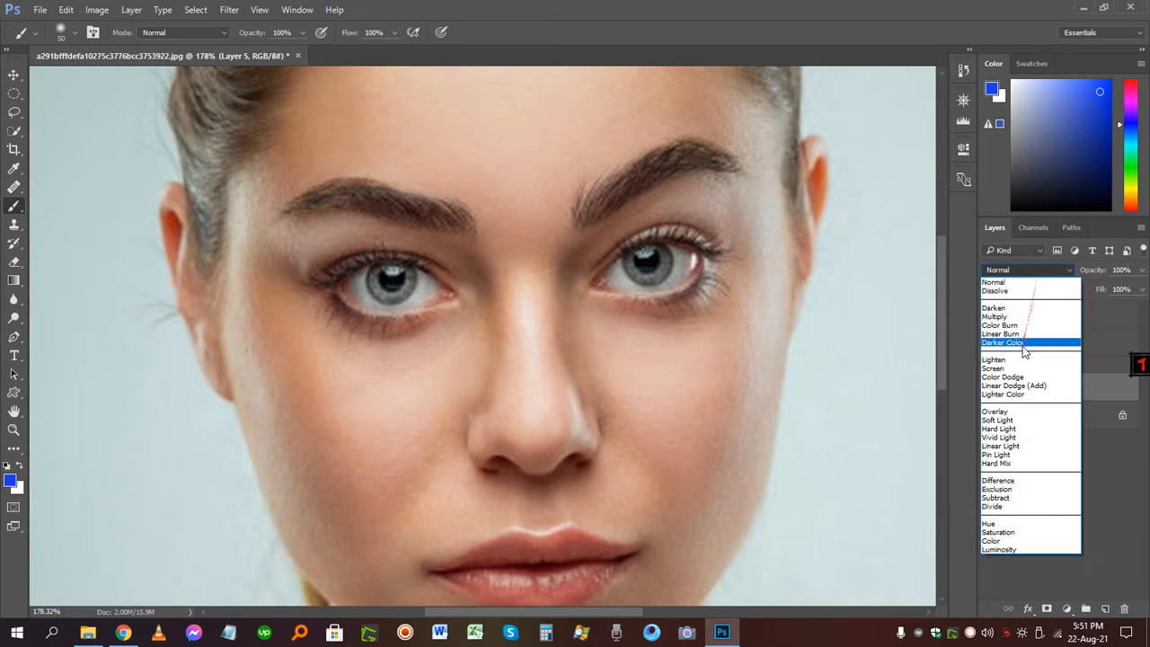
pyautogui.click(1018, 419)
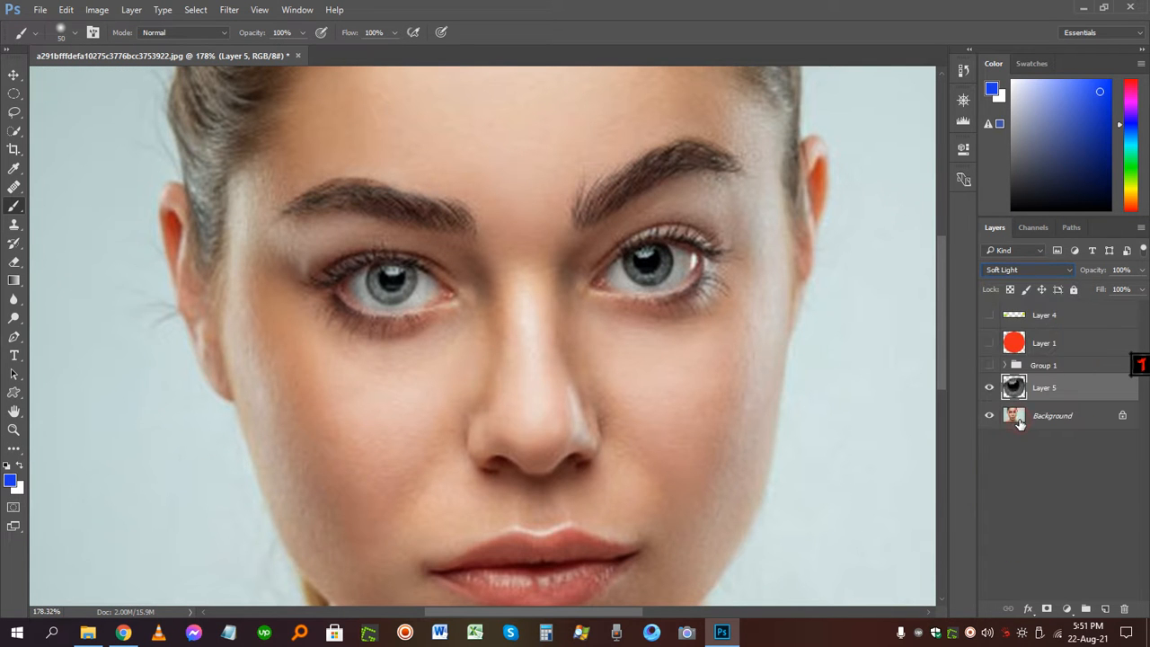
pyautogui.click(1025, 273)
pyautogui.click(997, 409)
pyautogui.click(1018, 271)
pyautogui.click(1009, 537)
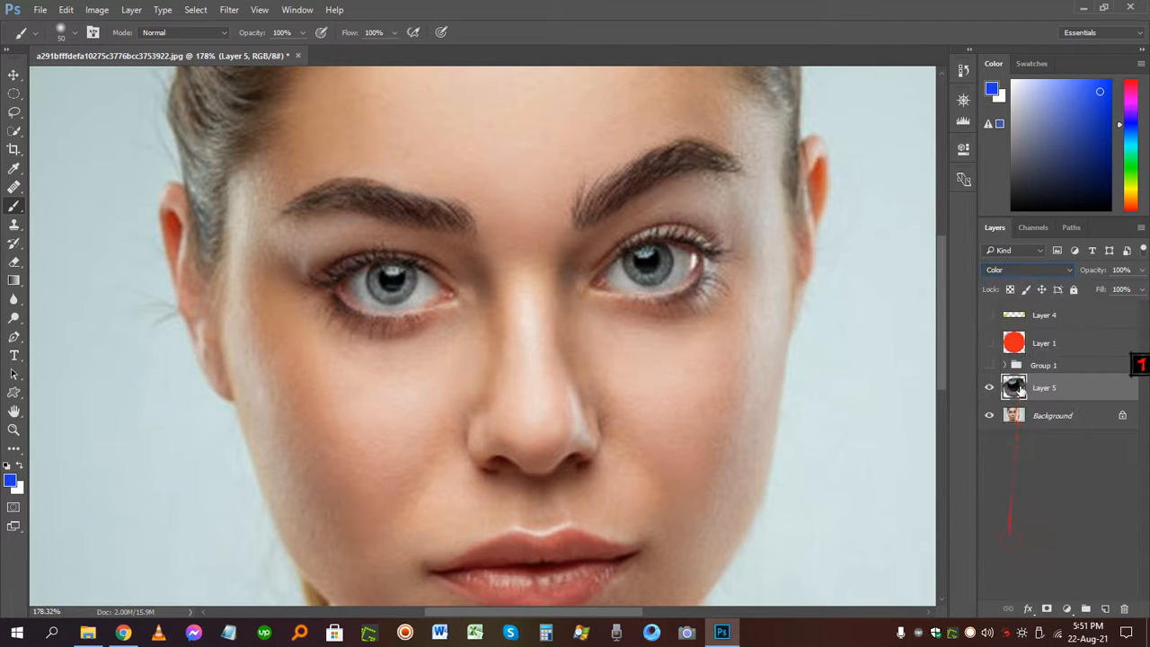
pyautogui.click(1019, 266)
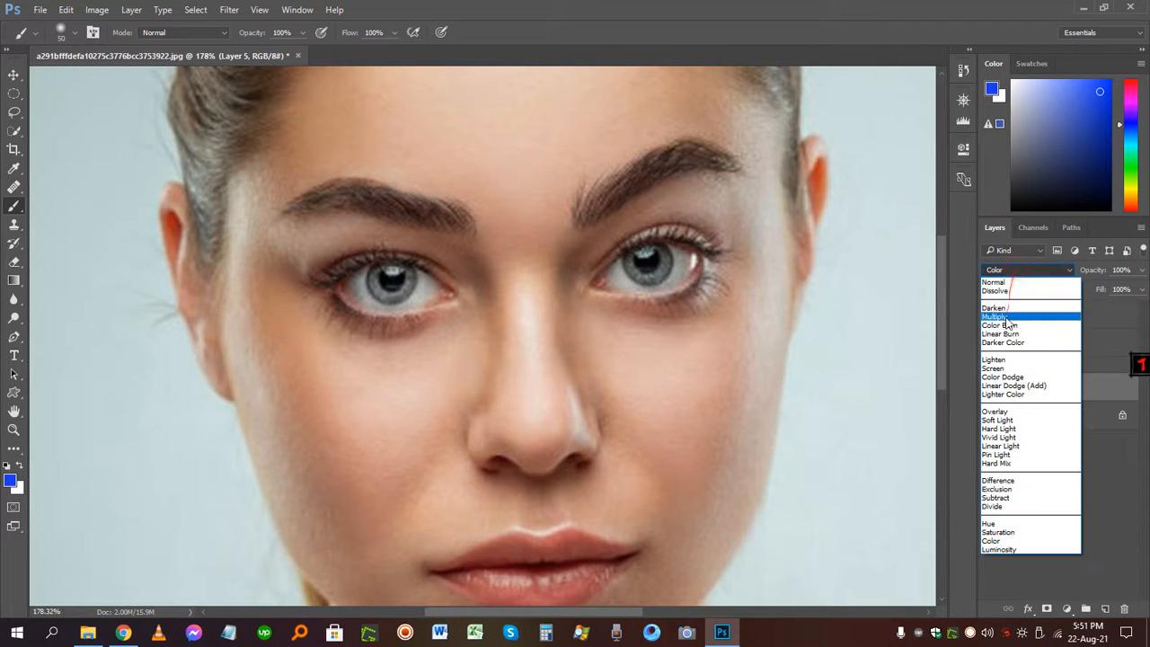
pyautogui.click(1008, 377)
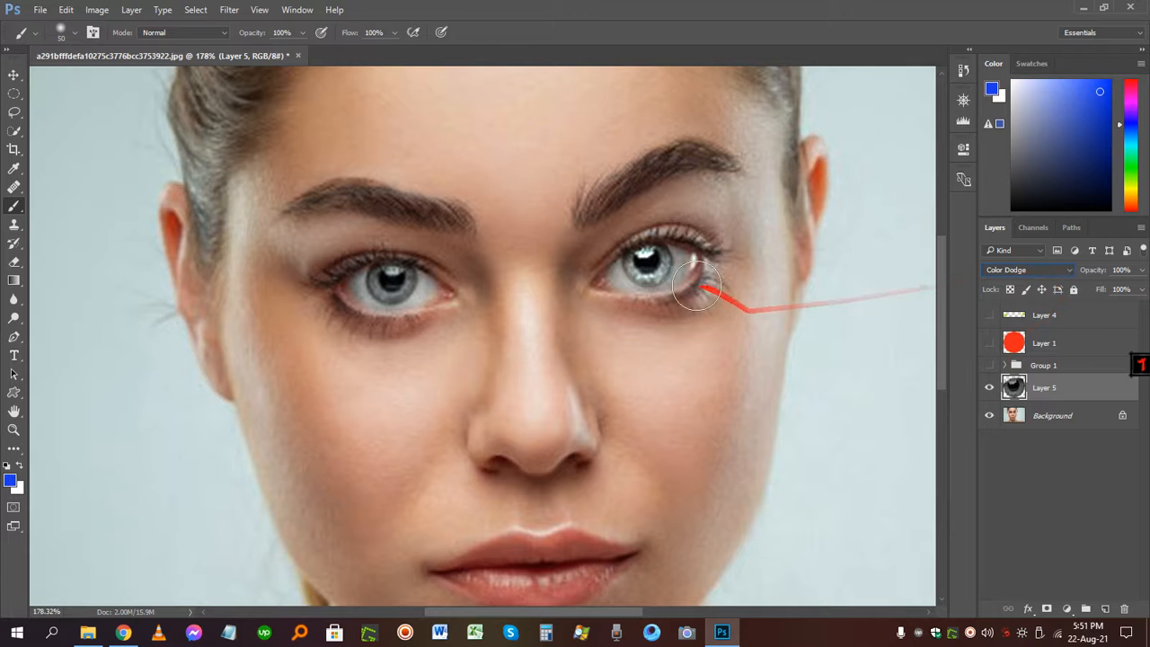
# Erase the brightened spill around the right-hand iris on Layer 5 with a size 10 Eraser
pyautogui.click(14, 262)
pyautogui.scroll(4, 692, 250)
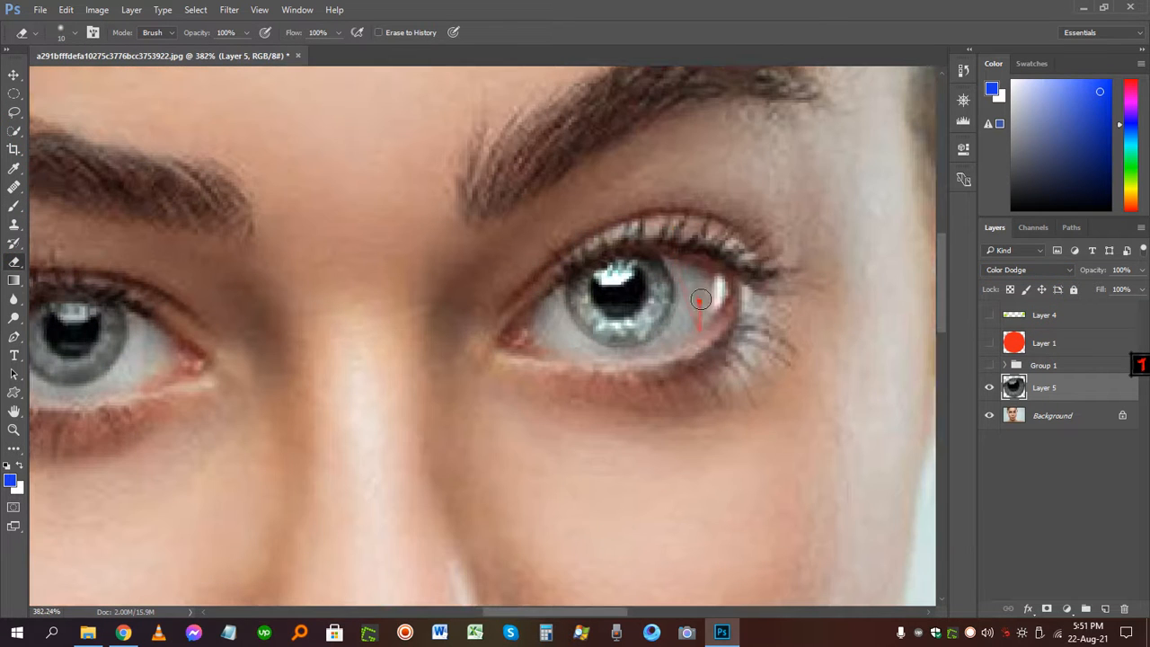
pyautogui.scroll(1, 701, 299)
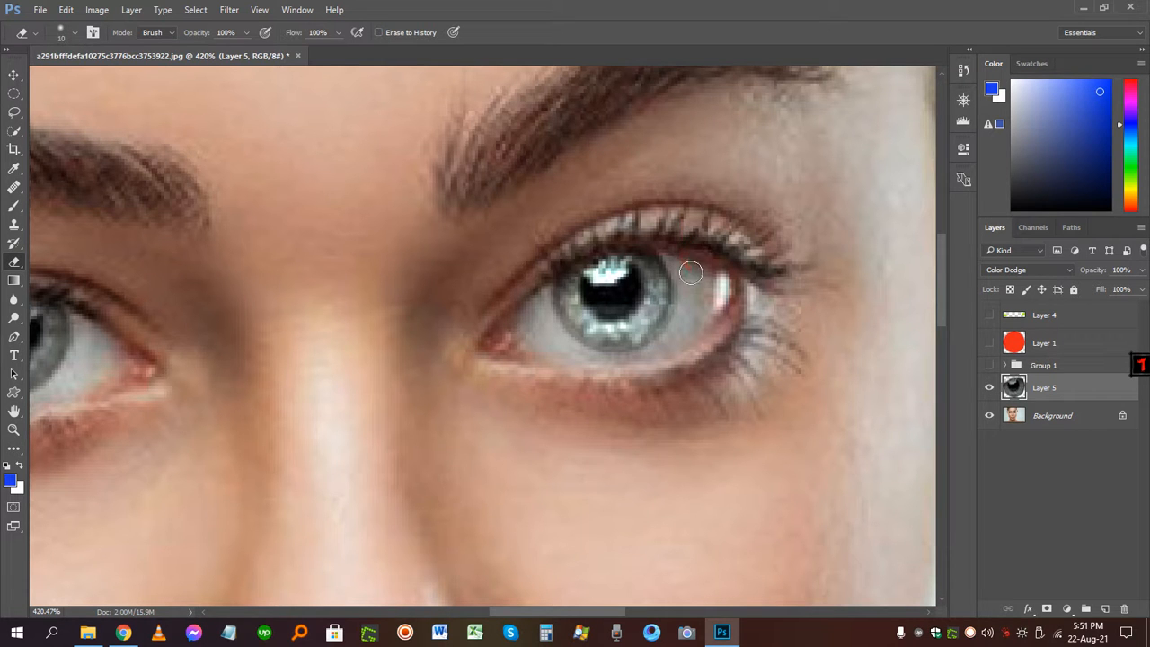
pyautogui.moveTo(690, 271)
pyautogui.mouseDown()
pyautogui.moveTo(681, 321)
pyautogui.moveTo(640, 357)
pyautogui.moveTo(611, 363)
pyautogui.moveTo(554, 332)
pyautogui.moveTo(543, 277)
pyautogui.moveTo(569, 253)
pyautogui.moveTo(640, 231)
pyautogui.moveTo(671, 247)
pyautogui.moveTo(691, 322)
pyautogui.moveTo(665, 245)
pyautogui.mouseUp()
pyautogui.scroll(-8, 532, 231)
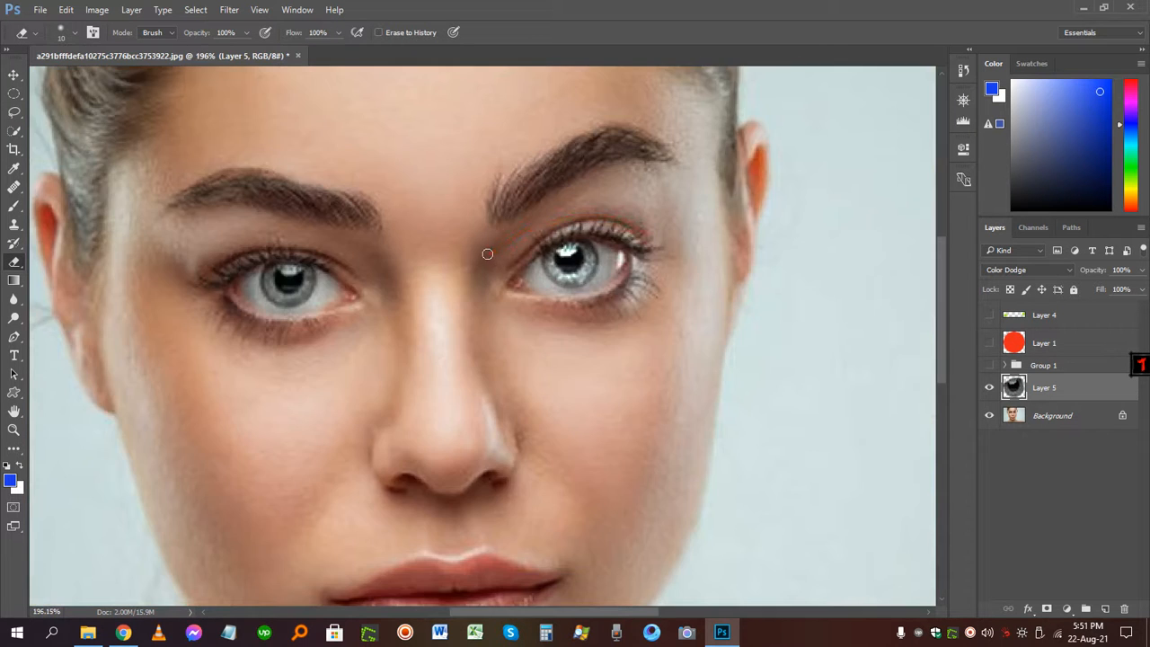
pyautogui.scroll(-6, 486, 255)
pyautogui.scroll(8, 461, 356)
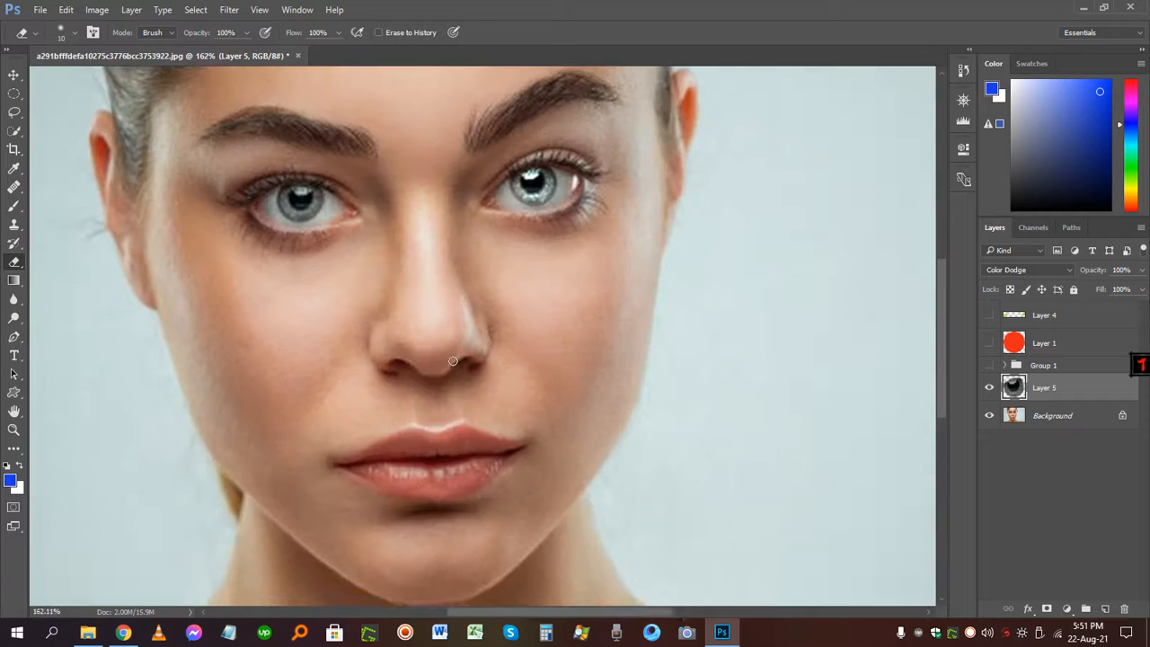
pyautogui.moveTo(434, 350); pyautogui.dragTo(608, 393)
pyautogui.scroll(-5, 660, 395)
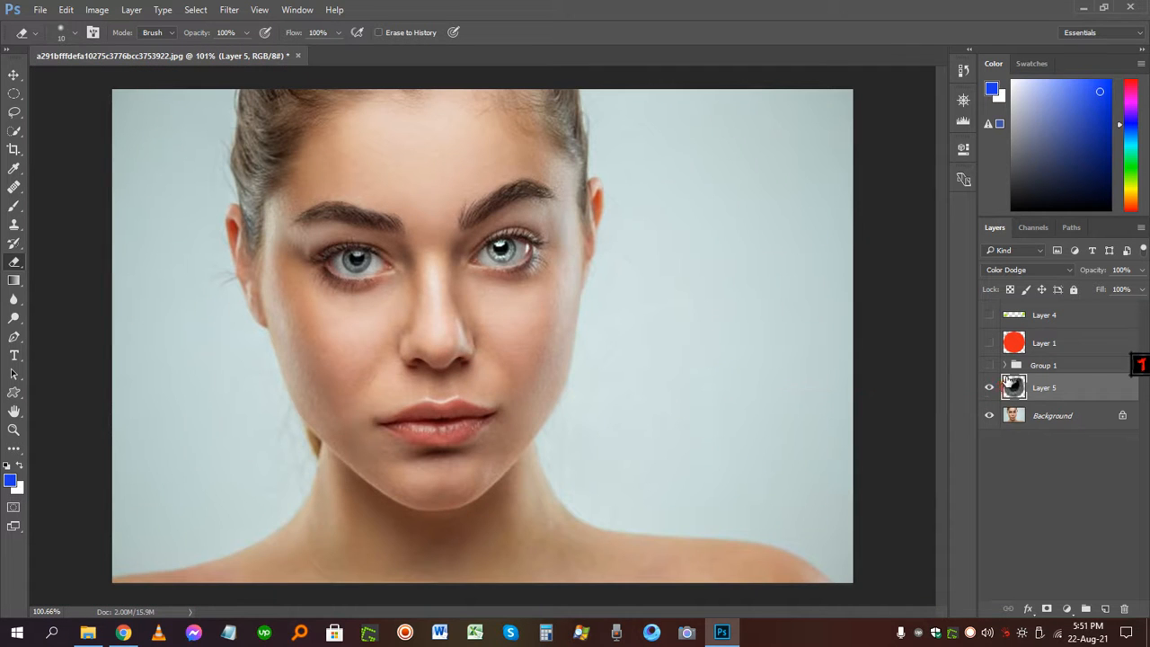
# Copy the left-hand iris from the Background to a new layer using Layer 2's selection, and set its blend mode to Color Dodge
pyautogui.click(1010, 365)
pyautogui.click(1005, 364)
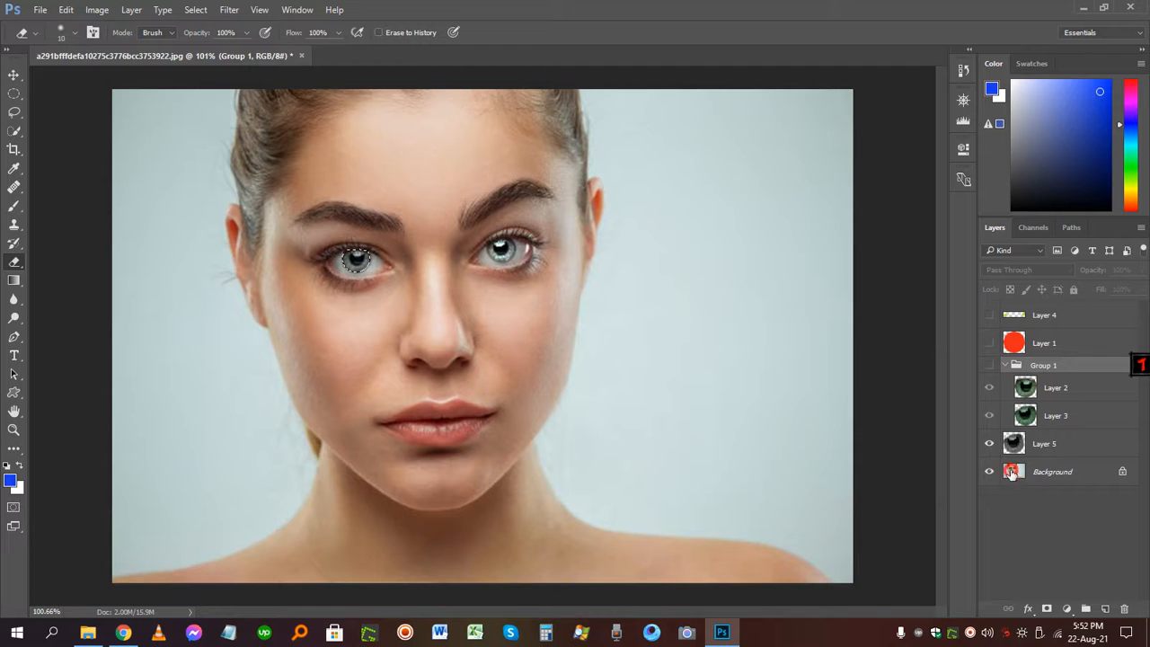
pyautogui.click(1010, 473)
pyautogui.hotkey('ctrl', 'j')
pyautogui.click(1006, 270)
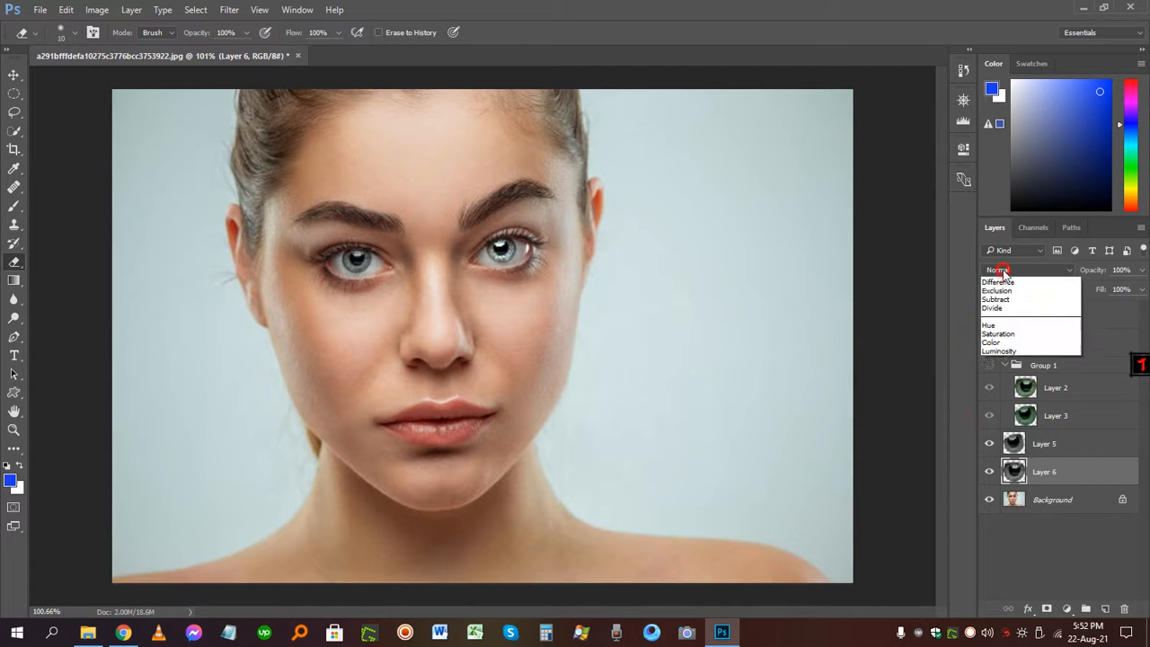
pyautogui.click(1002, 376)
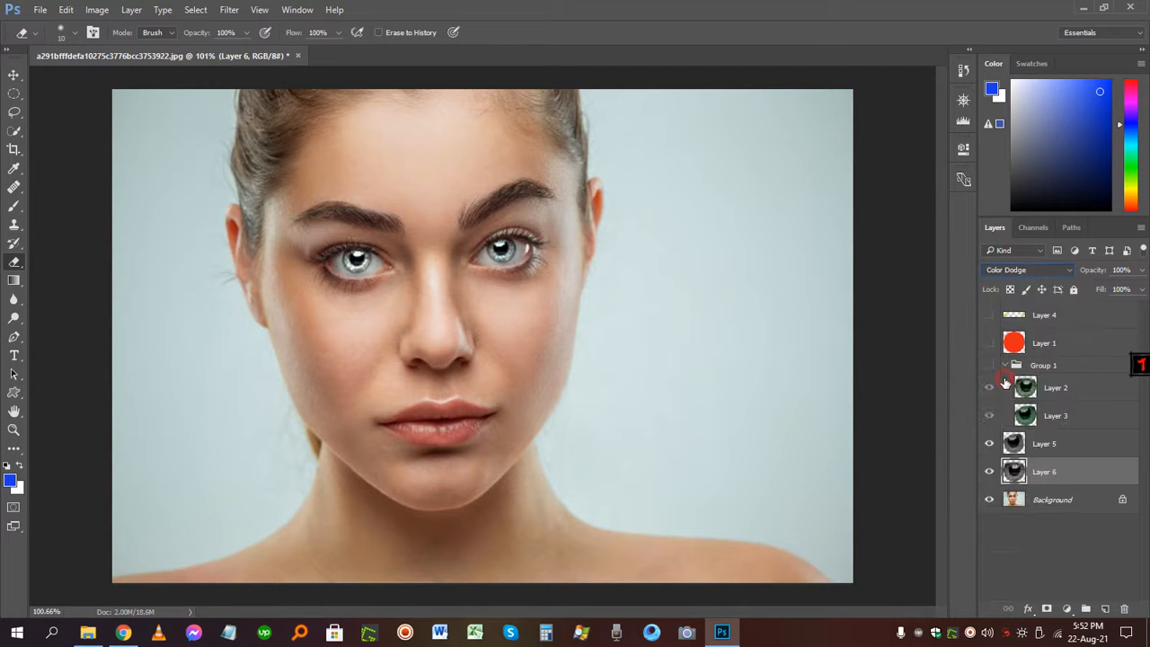
# Erase the brightened spill around the left-hand iris on Layer 6
pyautogui.scroll(5, 351, 257)
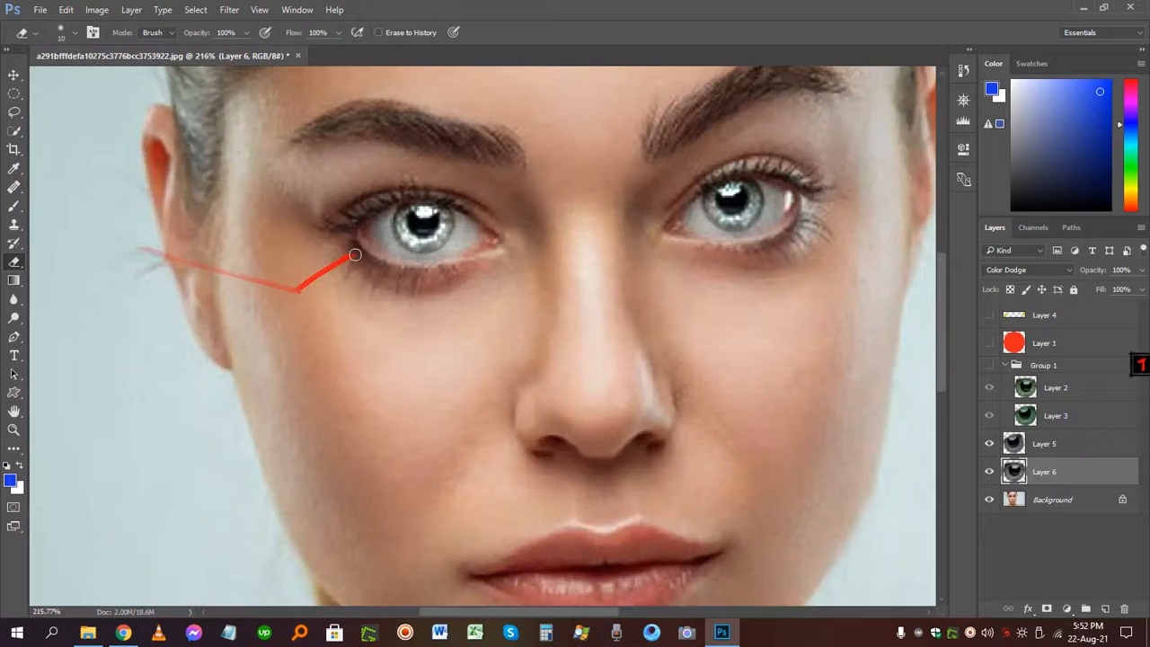
pyautogui.moveTo(376, 226)
pyautogui.mouseDown()
pyautogui.moveTo(372, 257)
pyautogui.moveTo(396, 290)
pyautogui.moveTo(448, 301)
pyautogui.moveTo(469, 292)
pyautogui.moveTo(415, 300)
pyautogui.moveTo(472, 294)
pyautogui.moveTo(494, 273)
pyautogui.moveTo(500, 234)
pyautogui.mouseUp()
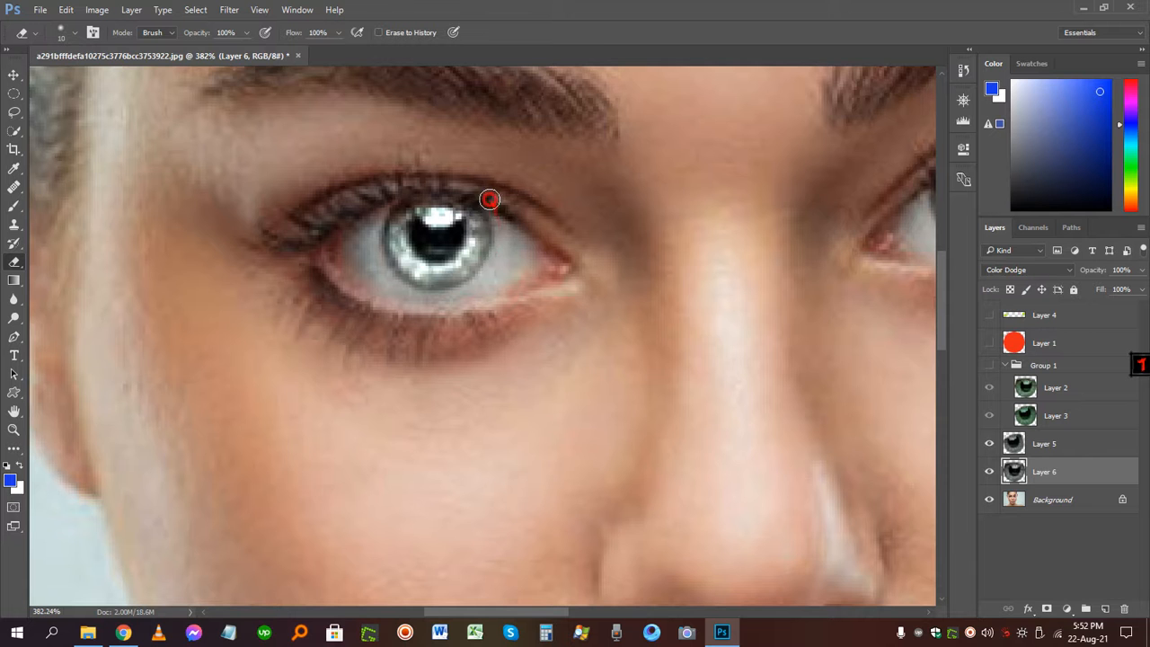
pyautogui.scroll(-5, 278, 221)
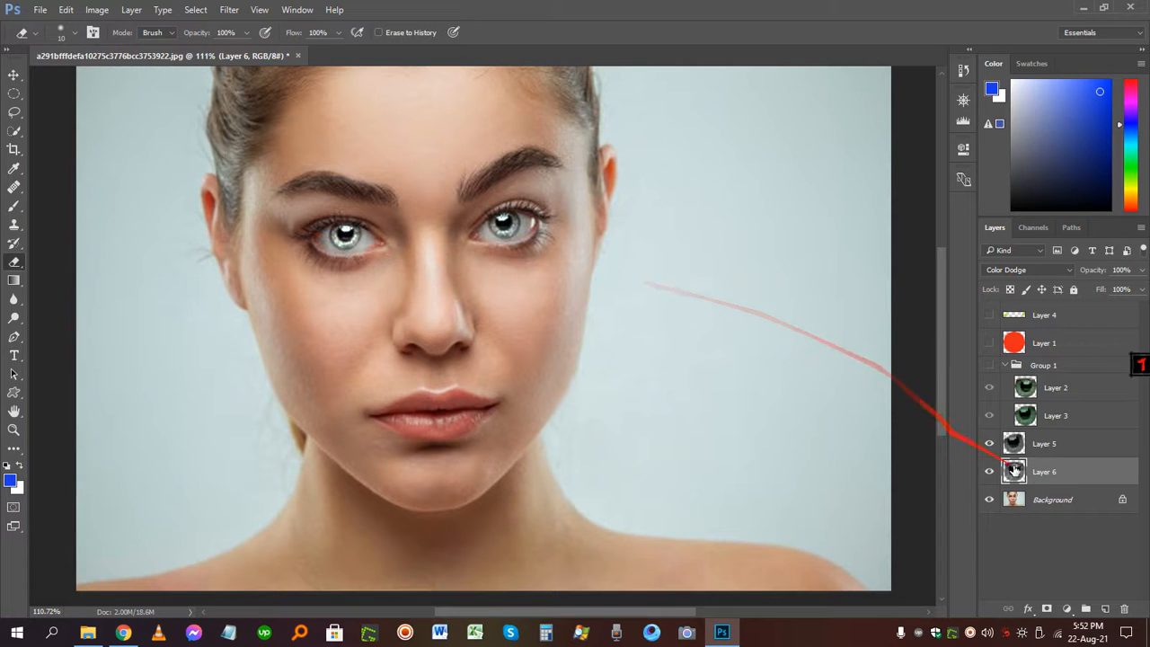
# Group Layer 5 and Layer 6 and lower the group's opacity to 58%
pyautogui.keyDown('shift'); pyautogui.click(1013, 449); pyautogui.keyUp('shift')
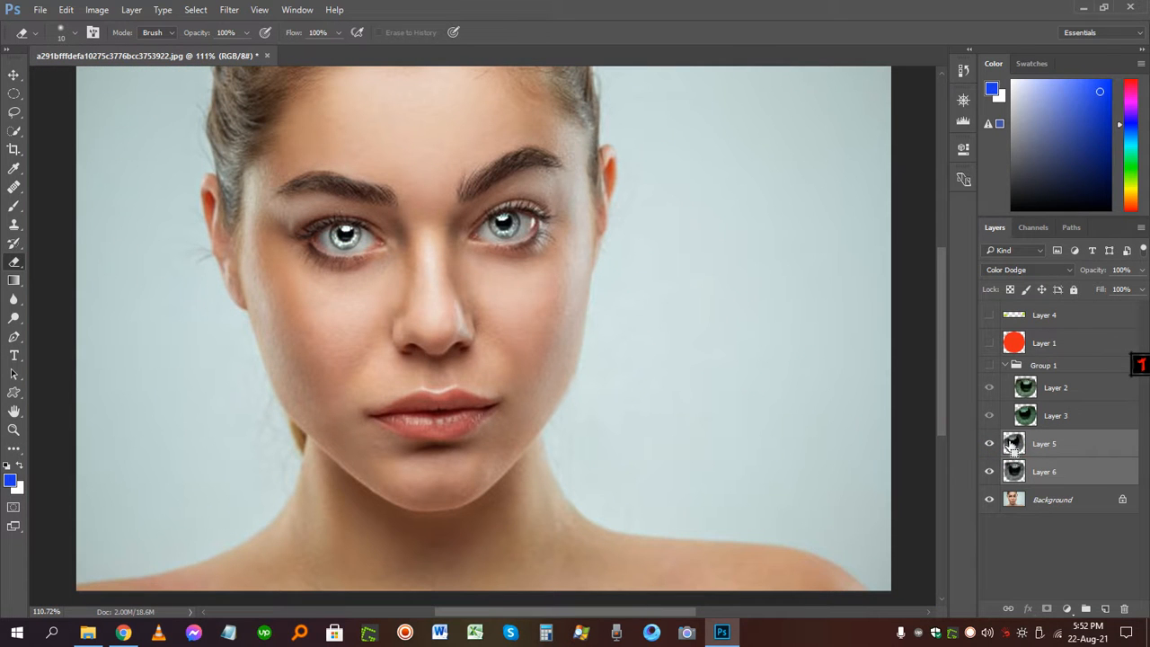
pyautogui.hotkey('ctrl', 'g')
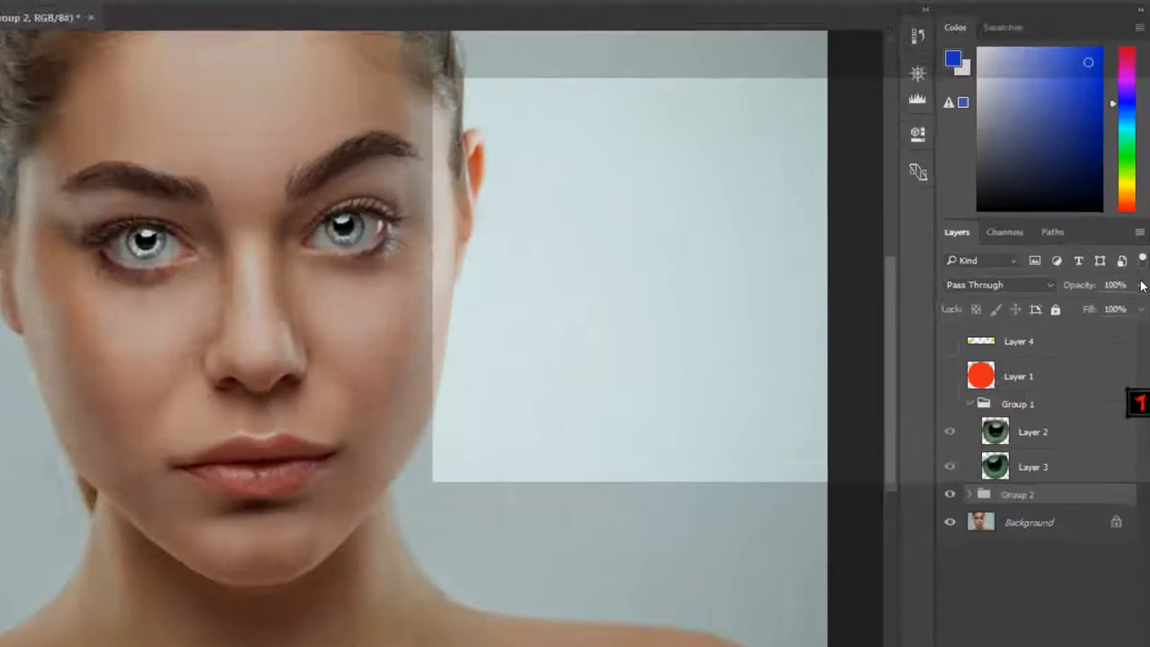
pyautogui.click(1143, 269)
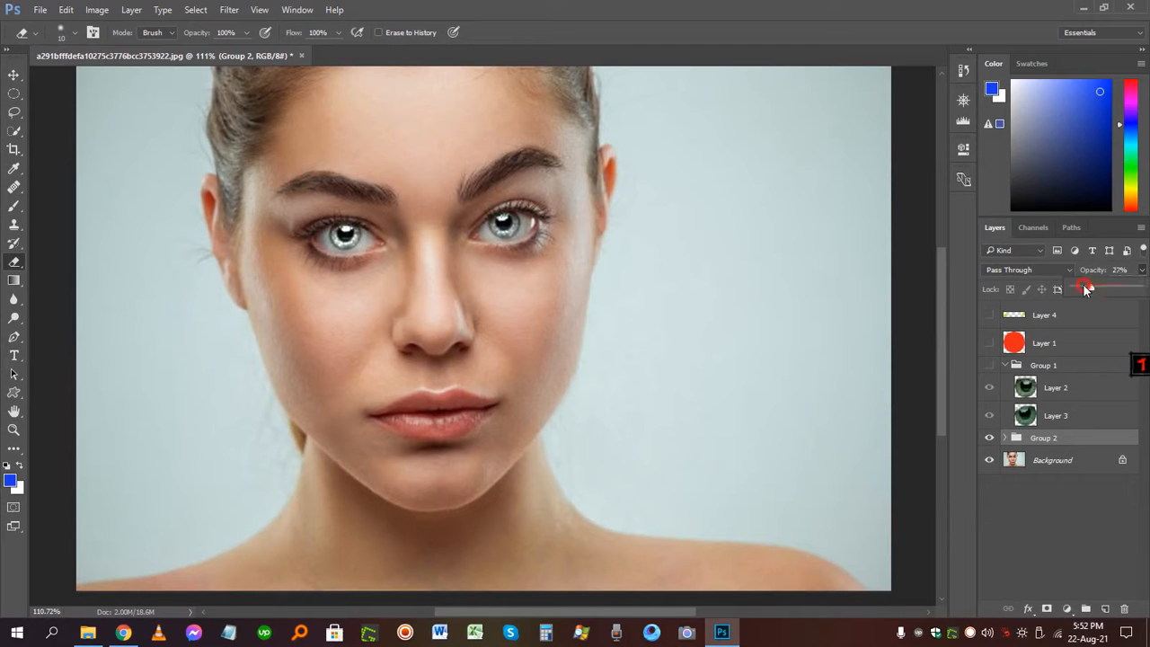
pyautogui.moveTo(1083, 288)
pyautogui.mouseDown()
pyautogui.moveTo(1074, 288)
pyautogui.moveTo(1103, 289)
pyautogui.mouseUp()
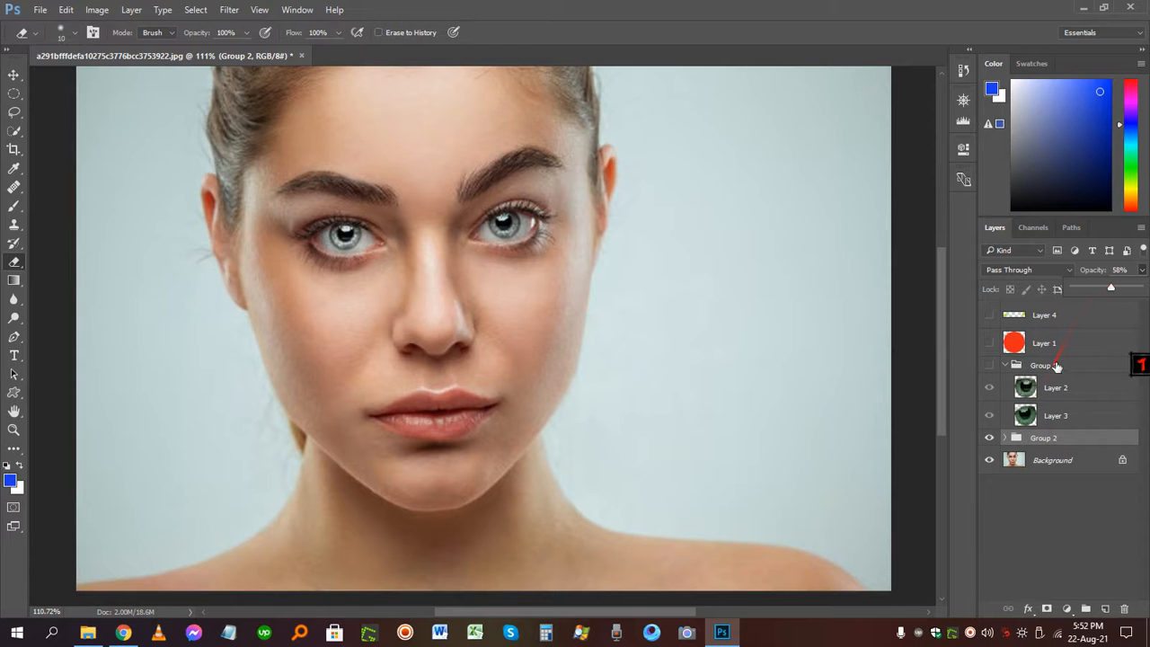
# Deselect all layers and compare the whole portrait with and without Group 2
pyautogui.click(1020, 516)
pyautogui.click(1020, 516)
pyautogui.scroll(-6, 682, 377)
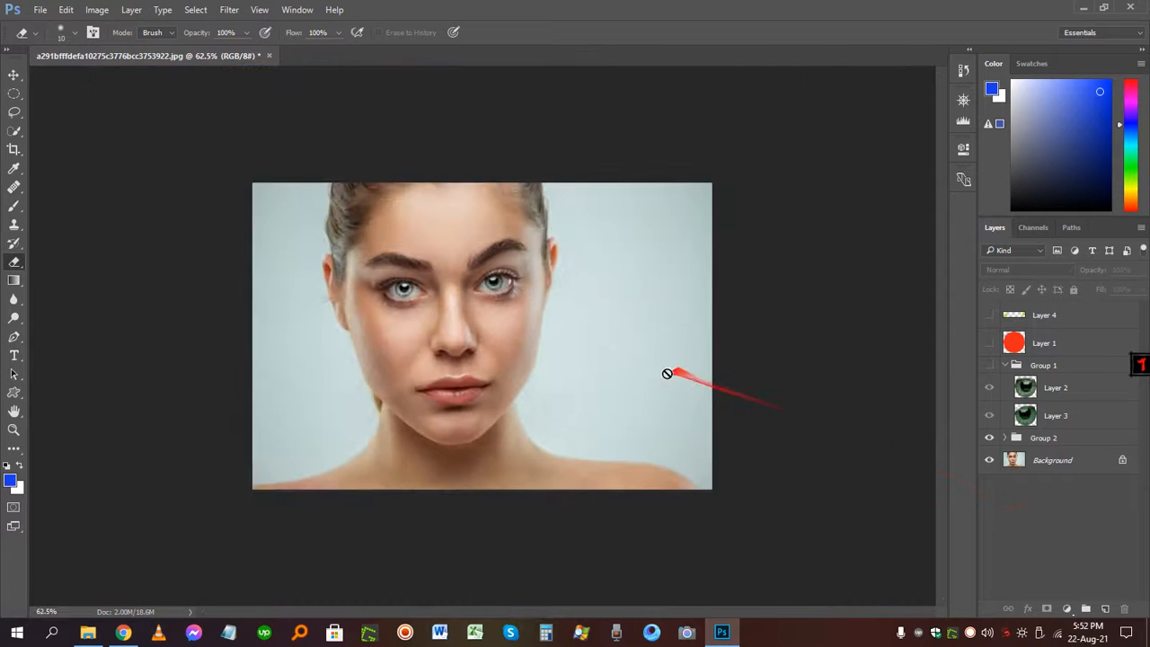
pyautogui.click(989, 440)
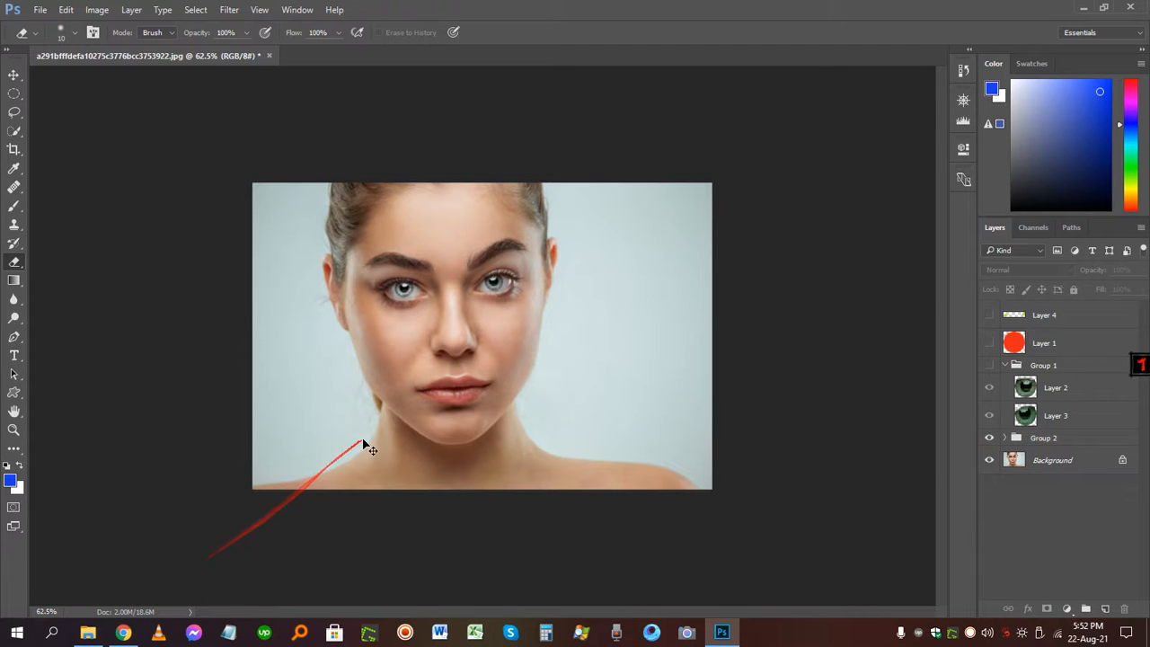
# Switch to File Explorer and open IMG_20210723_093520.jpg from the Wallpapers folder on drive D
pyautogui.click(89, 634)
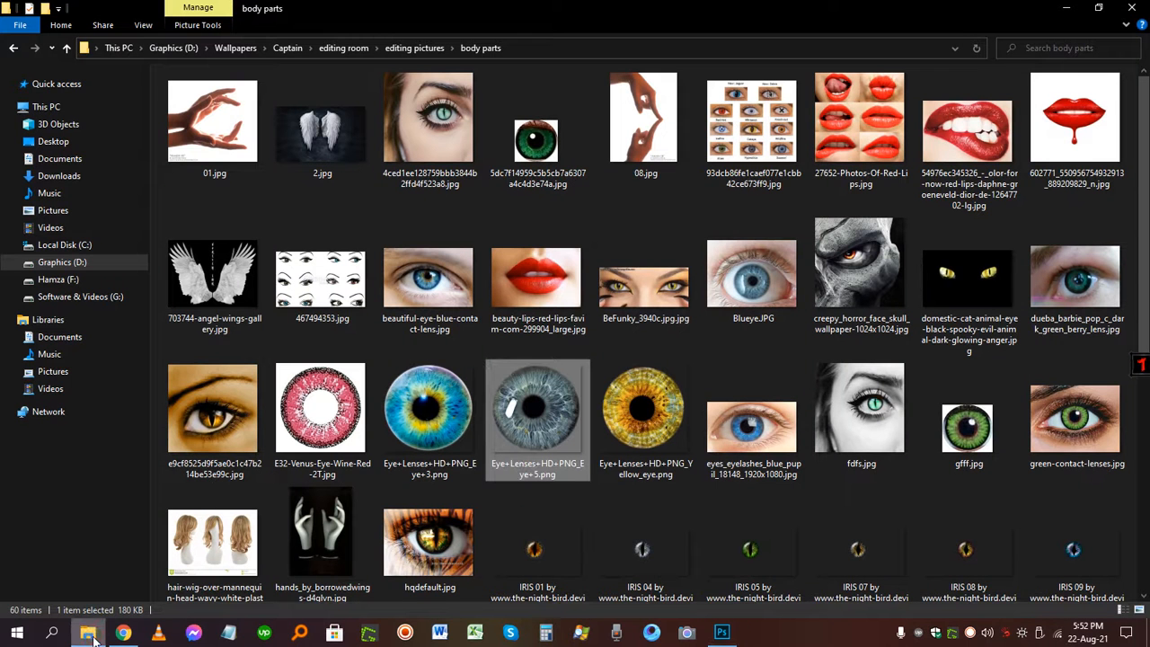
pyautogui.click(77, 262)
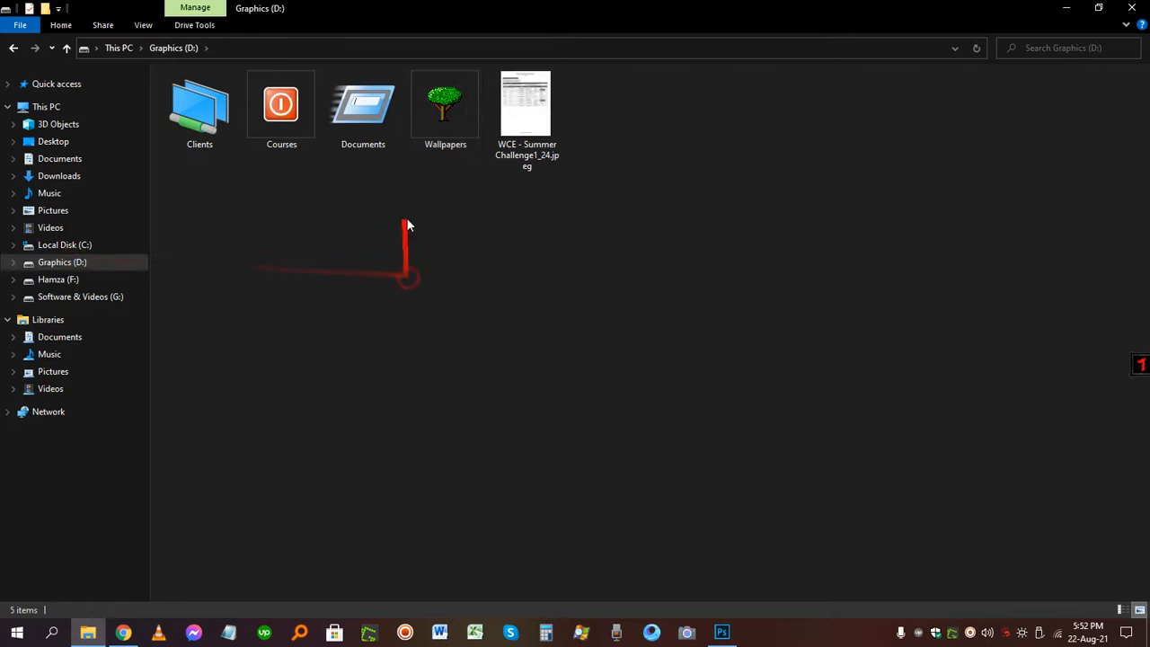
pyautogui.doubleClick(447, 126)
pyautogui.click(676, 259)
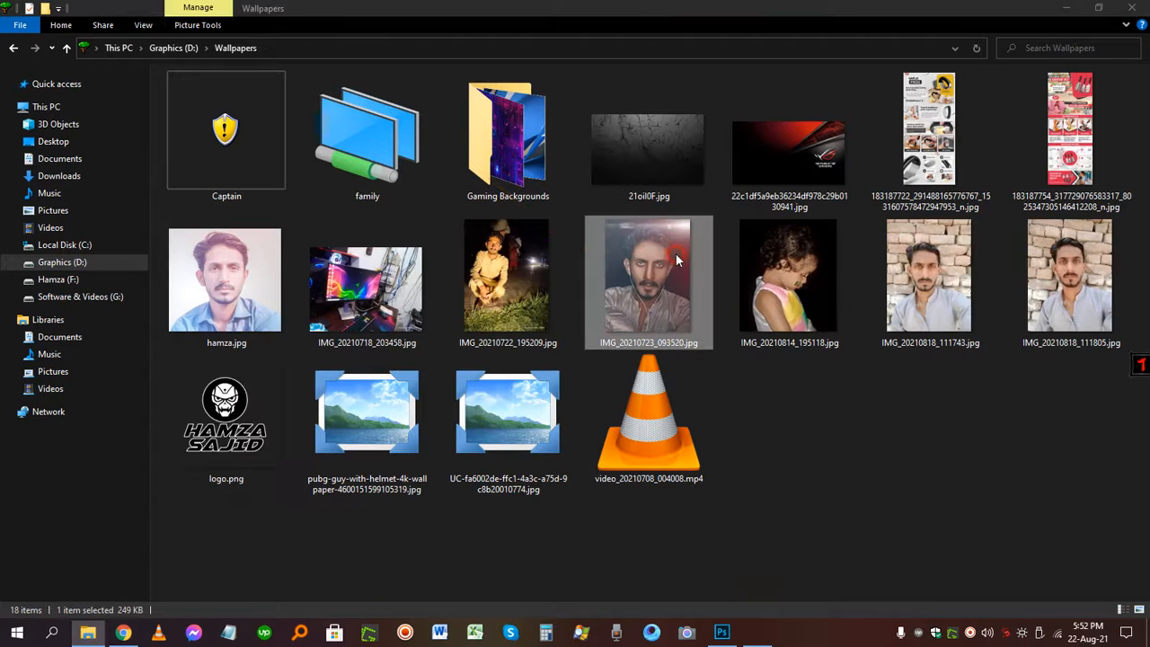
pyautogui.doubleClick(675, 259)
# Examine the eyes in the opened portrait both close up and at full-image view
pyautogui.scroll(3, 580, 225)
pyautogui.scroll(1, 551, 260)
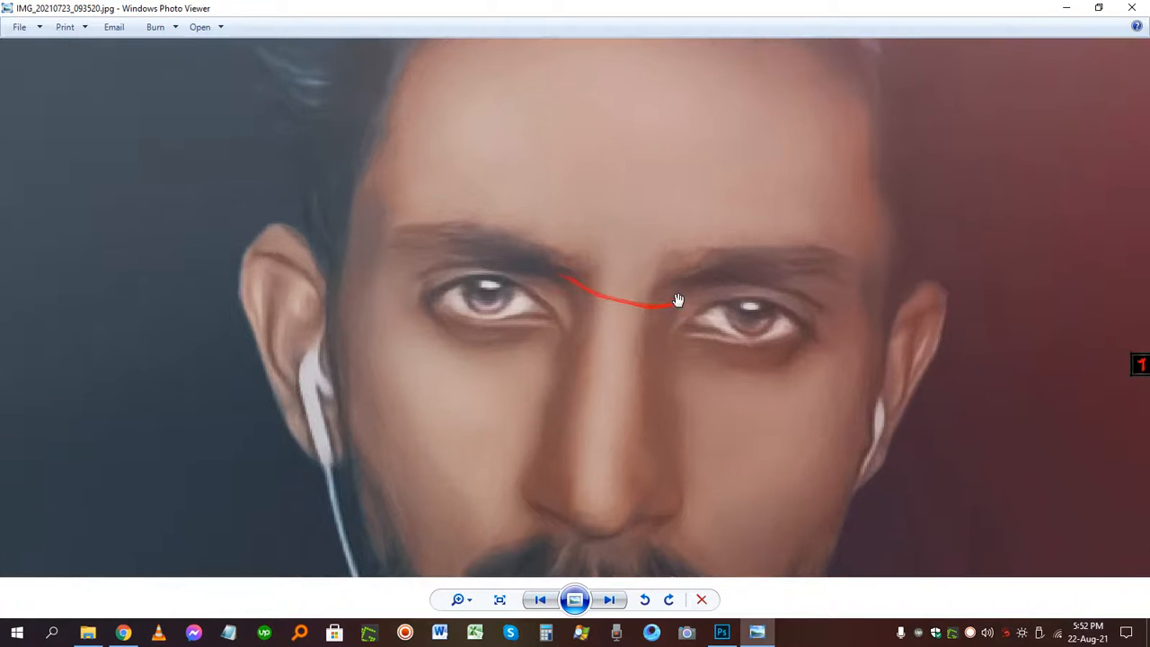
pyautogui.moveTo(622, 301); pyautogui.dragTo(585, 342)
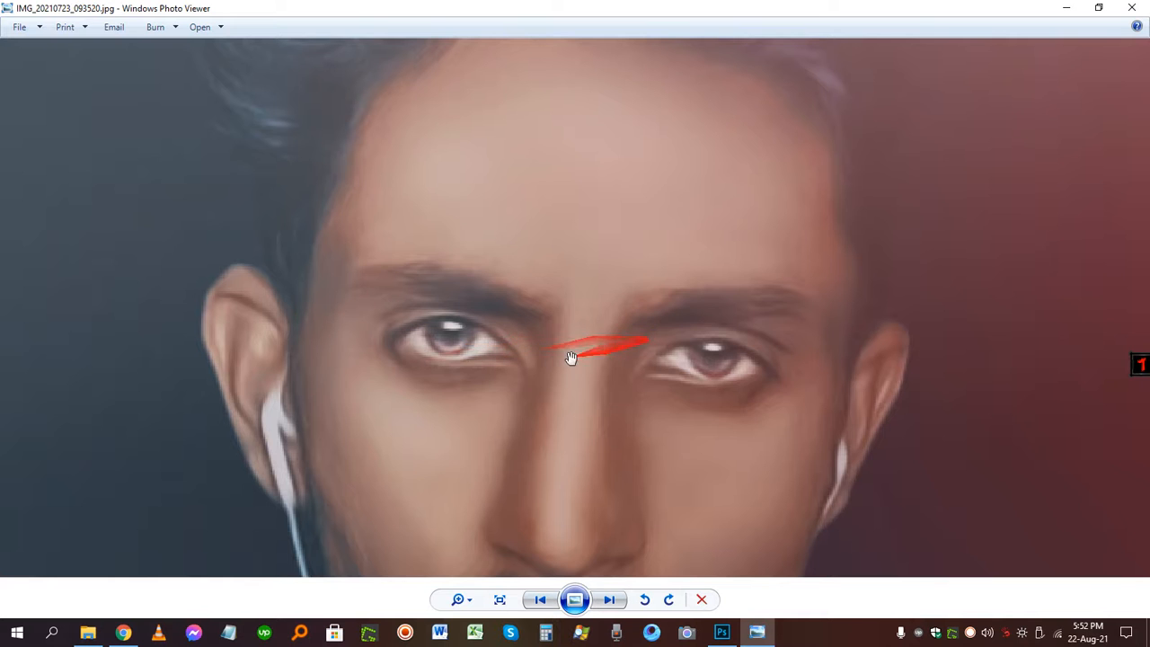
pyautogui.scroll(-5, 569, 359)
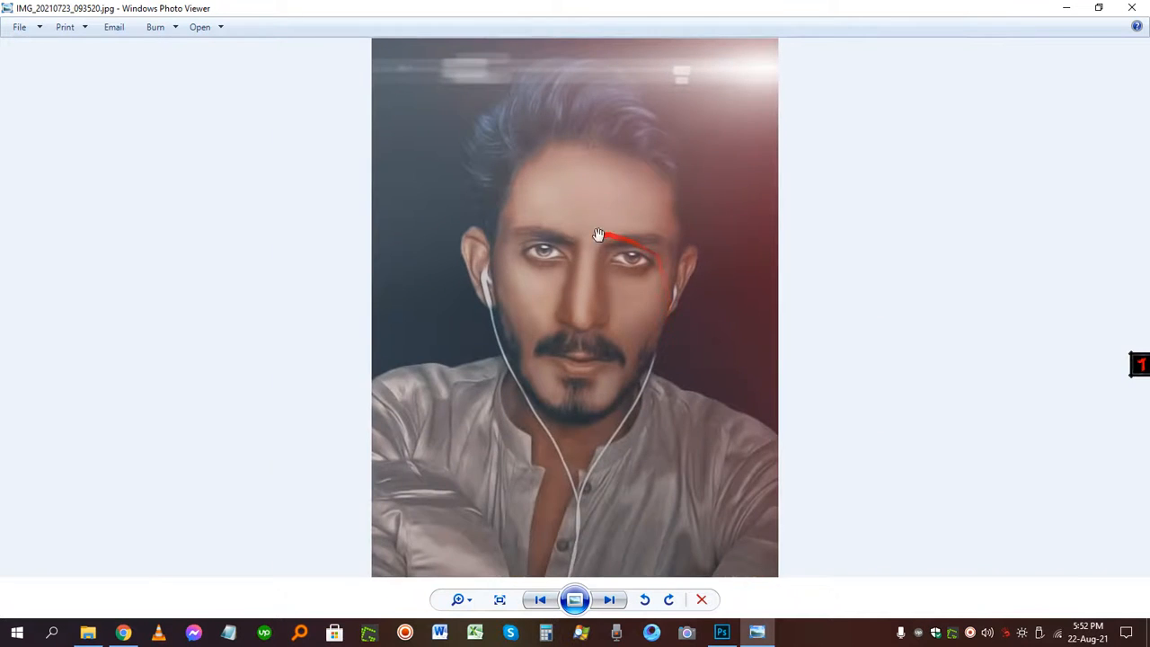
pyautogui.scroll(4, 598, 234)
pyautogui.scroll(-5, 620, 267)
pyautogui.scroll(5, 583, 217)
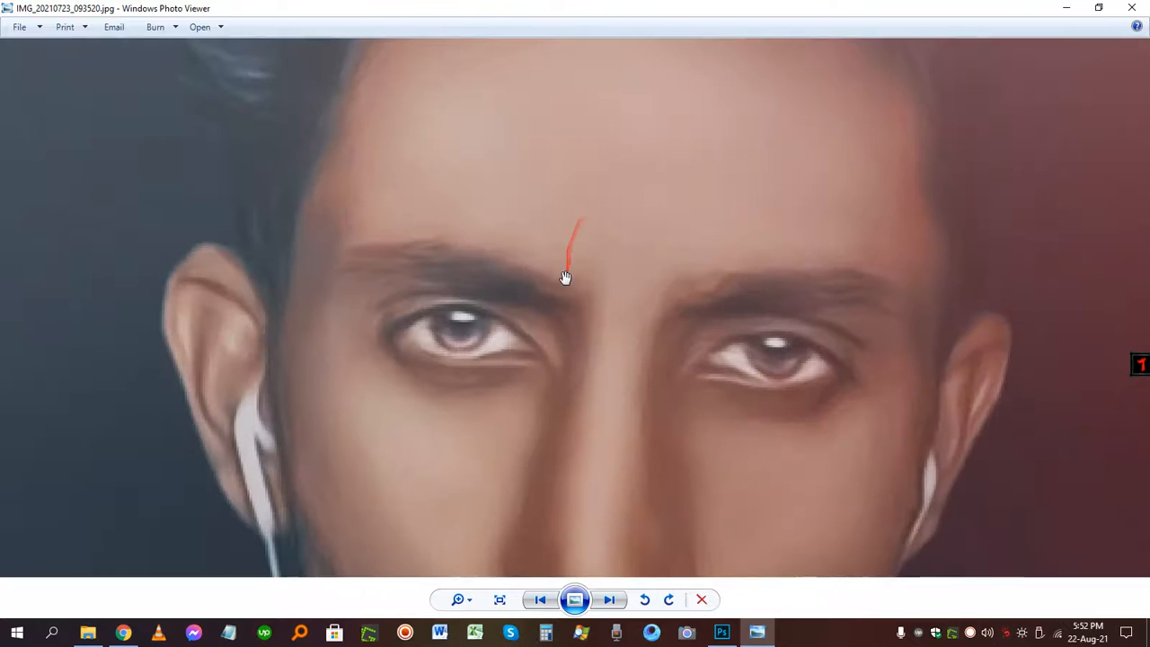
# Close the opened portrait photo and the folder window, and return to the Photoshop document
pyautogui.moveTo(579, 373); pyautogui.dragTo(600, 312)
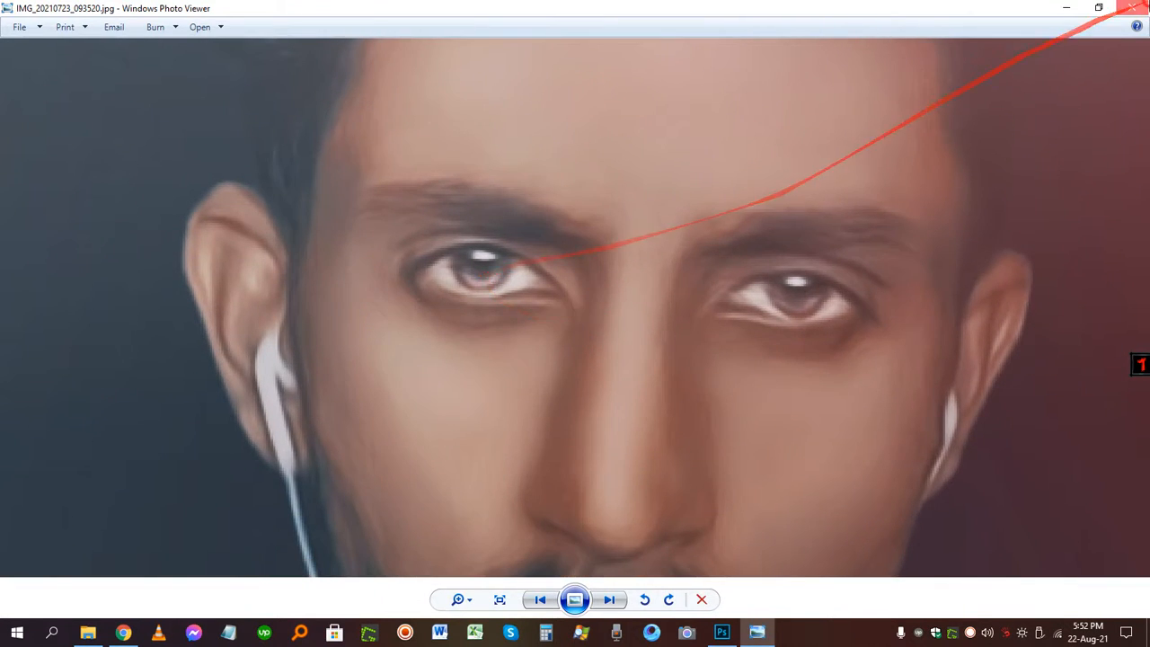
pyautogui.click(1139, 6)
pyautogui.click(814, 470)
pyautogui.click(1139, 7)
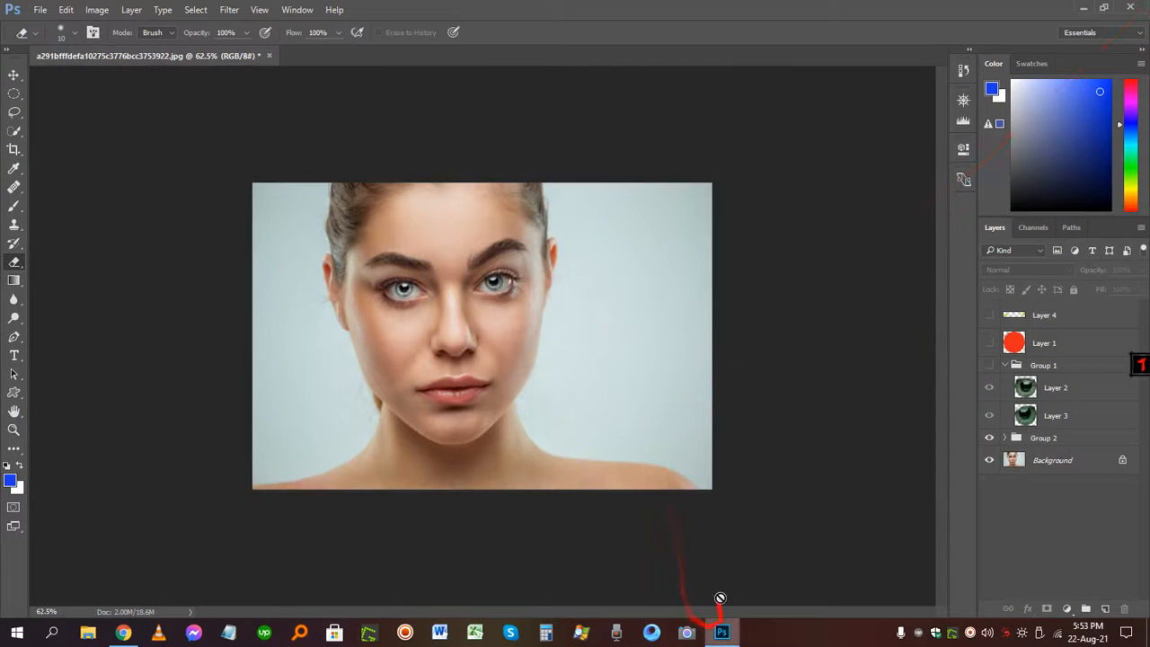
# Expand Group 2, compare the eyes with and without Layer 5, and select that layer
pyautogui.scroll(3, 436, 311)
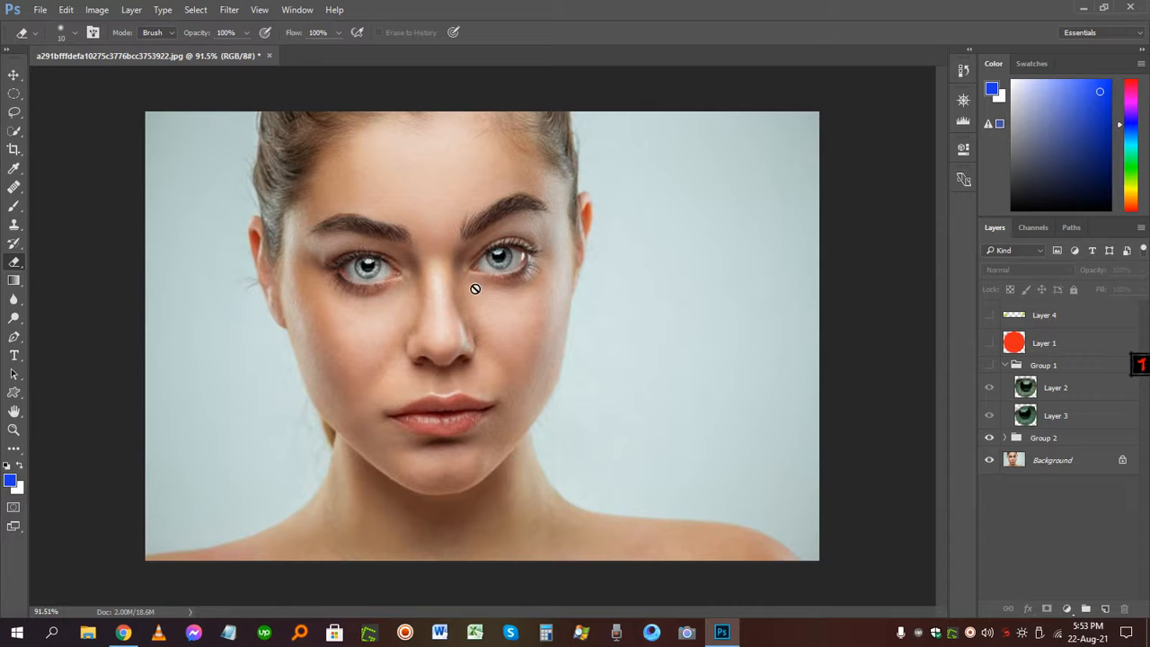
pyautogui.scroll(5, 452, 249)
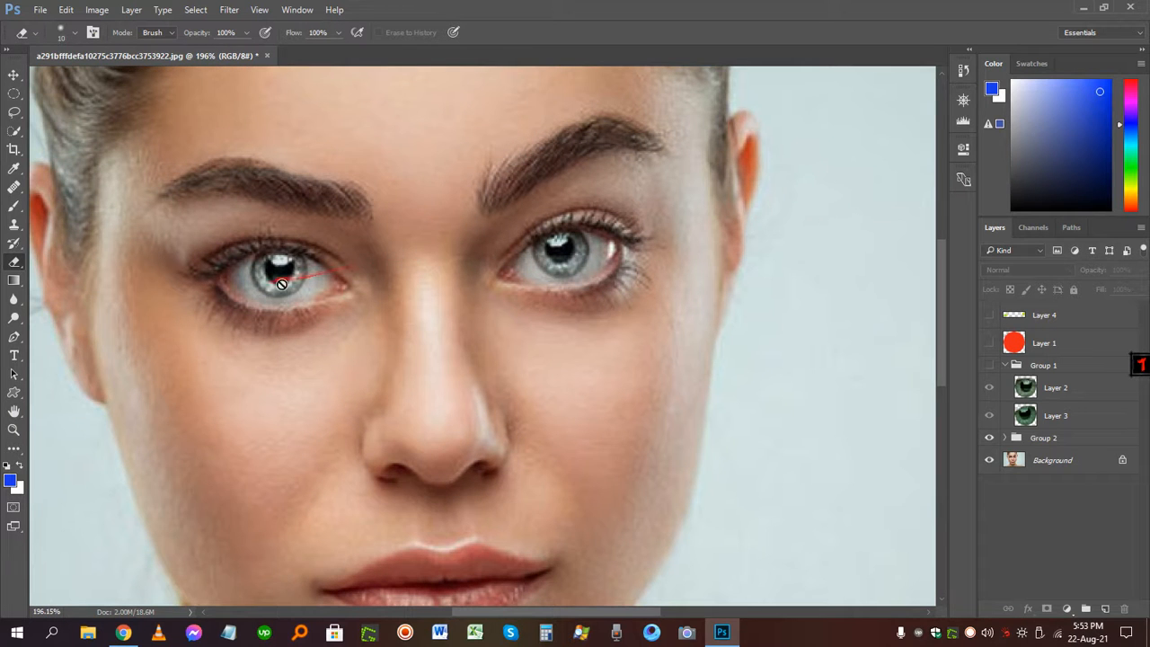
pyautogui.scroll(1, 262, 283)
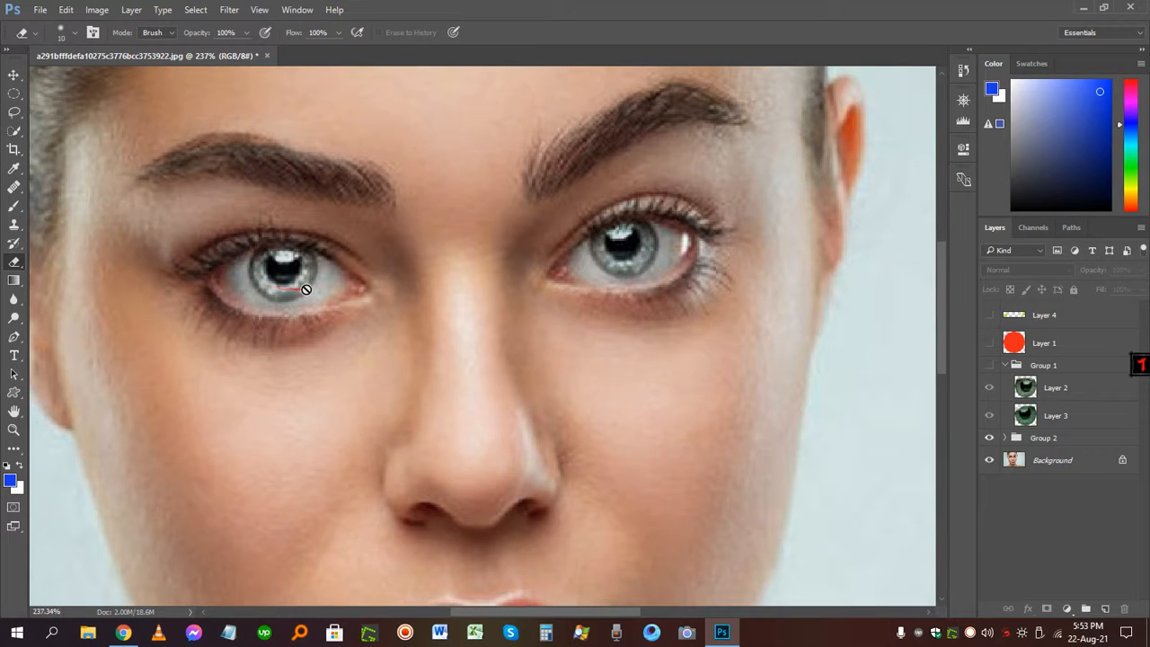
pyautogui.scroll(2, 305, 289)
pyautogui.moveTo(255, 282)
pyautogui.mouseDown()
pyautogui.moveTo(297, 295)
pyautogui.moveTo(329, 266)
pyautogui.moveTo(310, 273)
pyautogui.moveTo(701, 241)
pyautogui.moveTo(793, 245)
pyautogui.moveTo(813, 234)
pyautogui.moveTo(759, 264)
pyautogui.moveTo(913, 318)
pyautogui.moveTo(984, 316)
pyautogui.moveTo(1004, 370)
pyautogui.mouseUp()
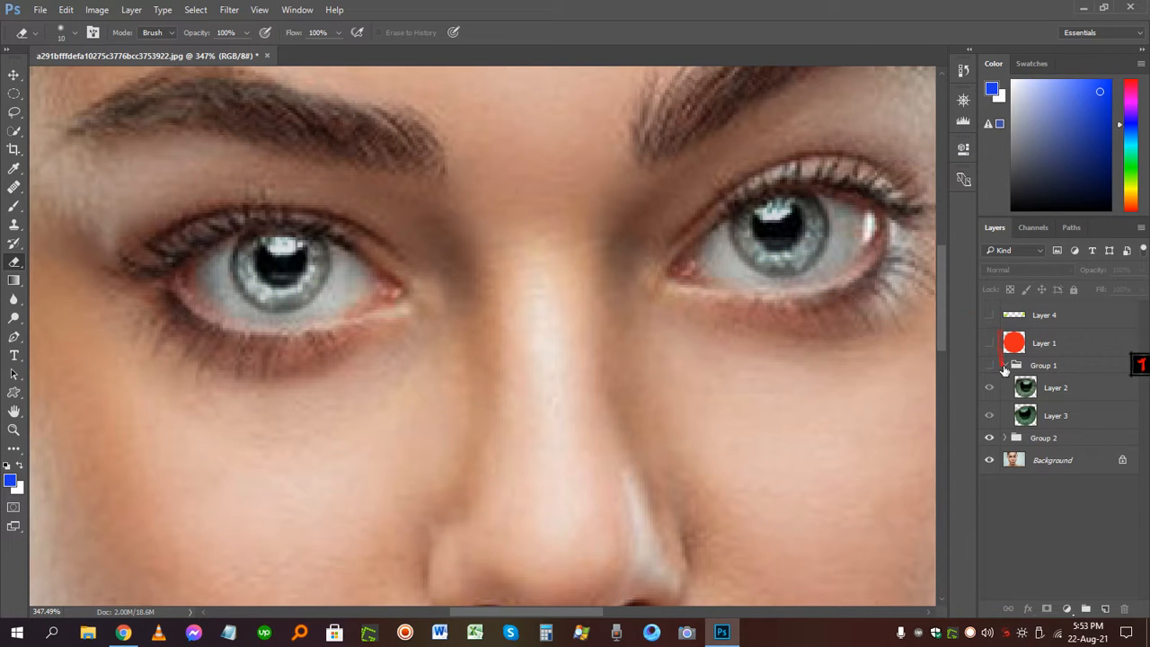
pyautogui.click(1006, 438)
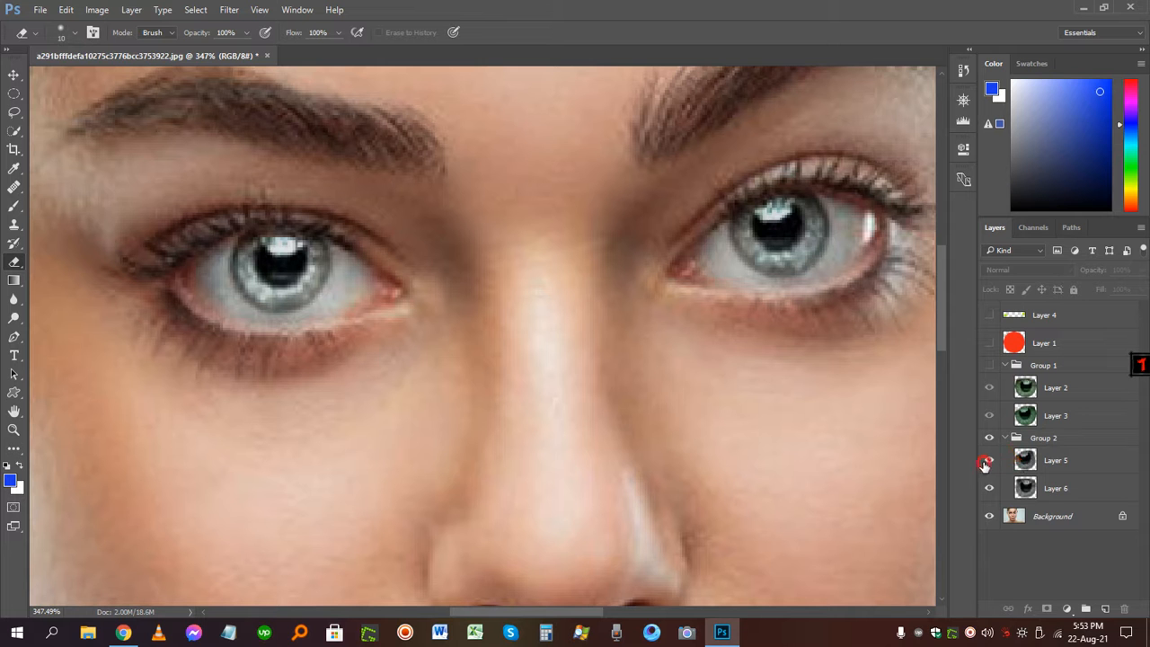
pyautogui.click(986, 461)
pyautogui.click(986, 461)
pyautogui.click(1023, 462)
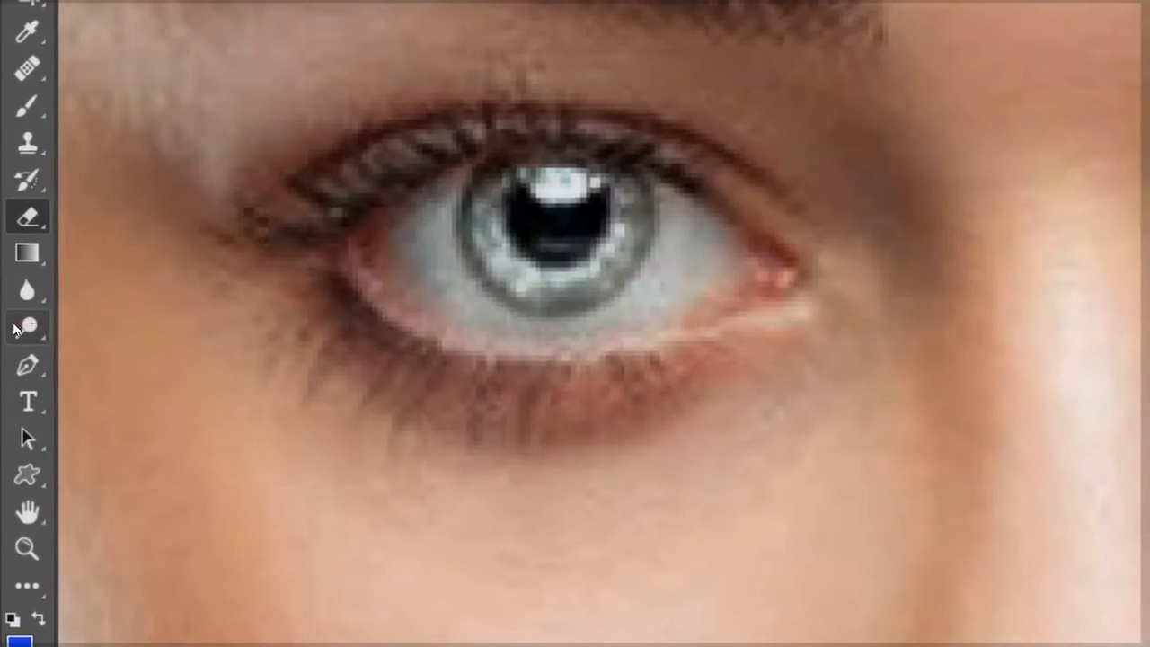
# Activate the Dodge tool and set its range to Highlights
pyautogui.click(15, 318)
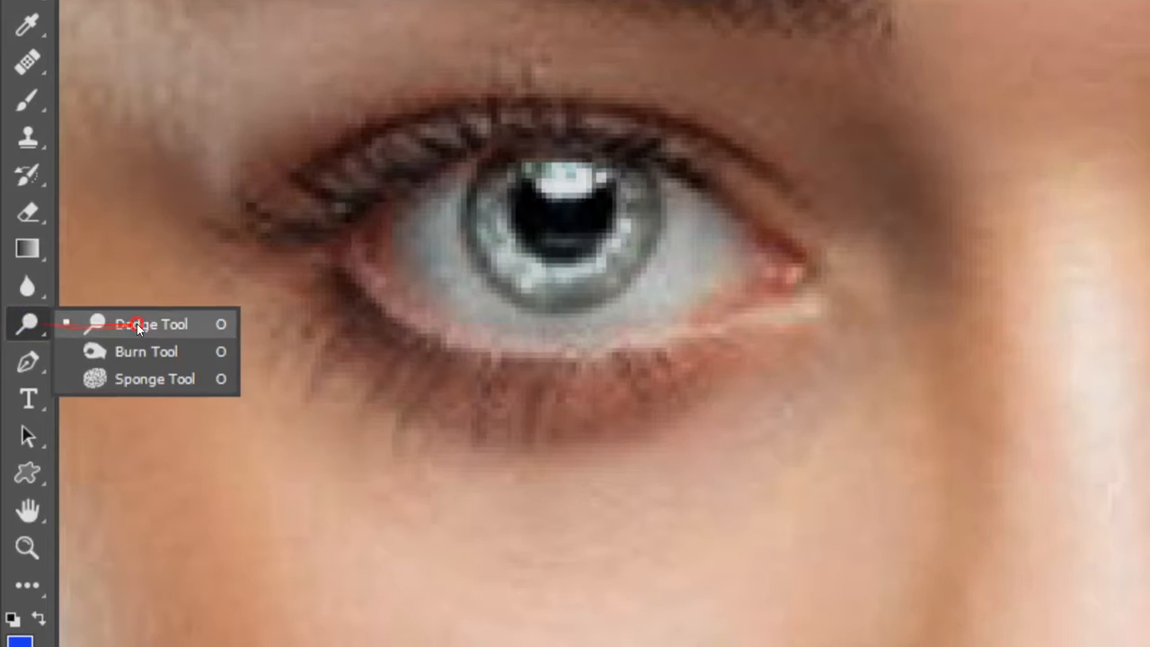
pyautogui.click(137, 325)
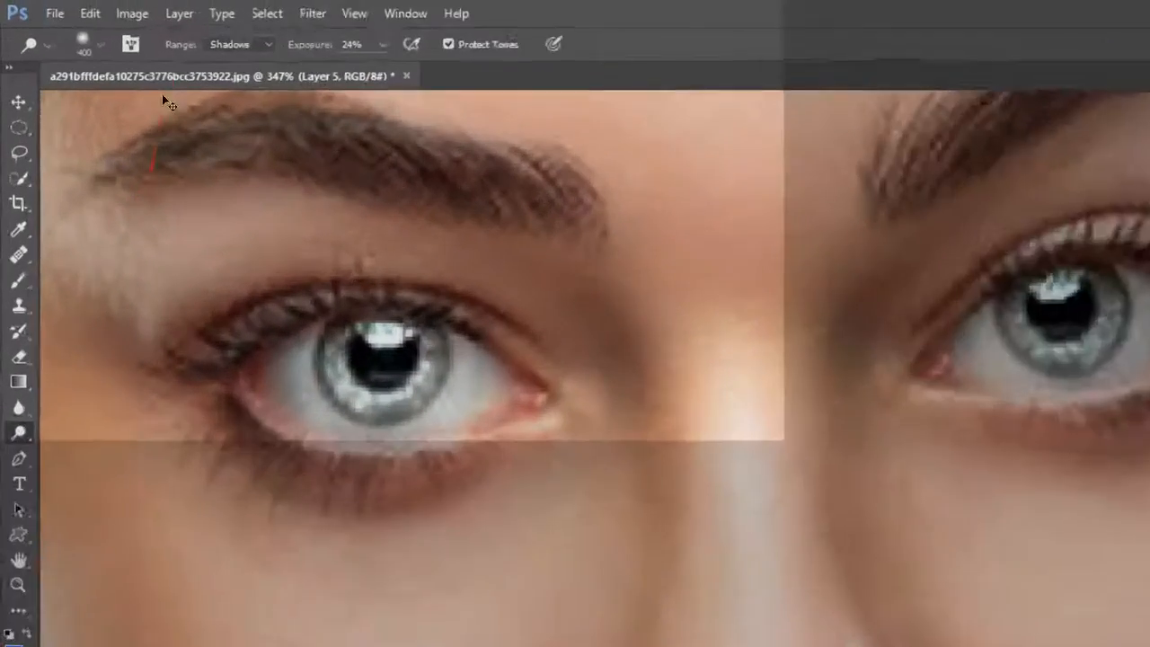
pyautogui.click(235, 44)
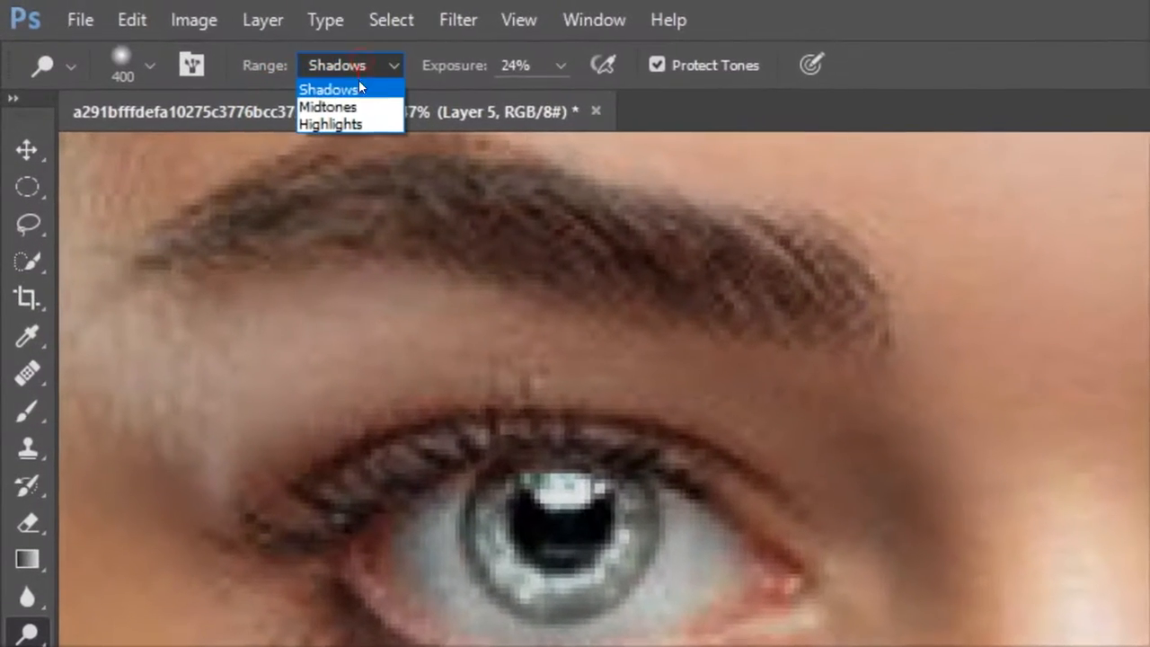
pyautogui.click(371, 127)
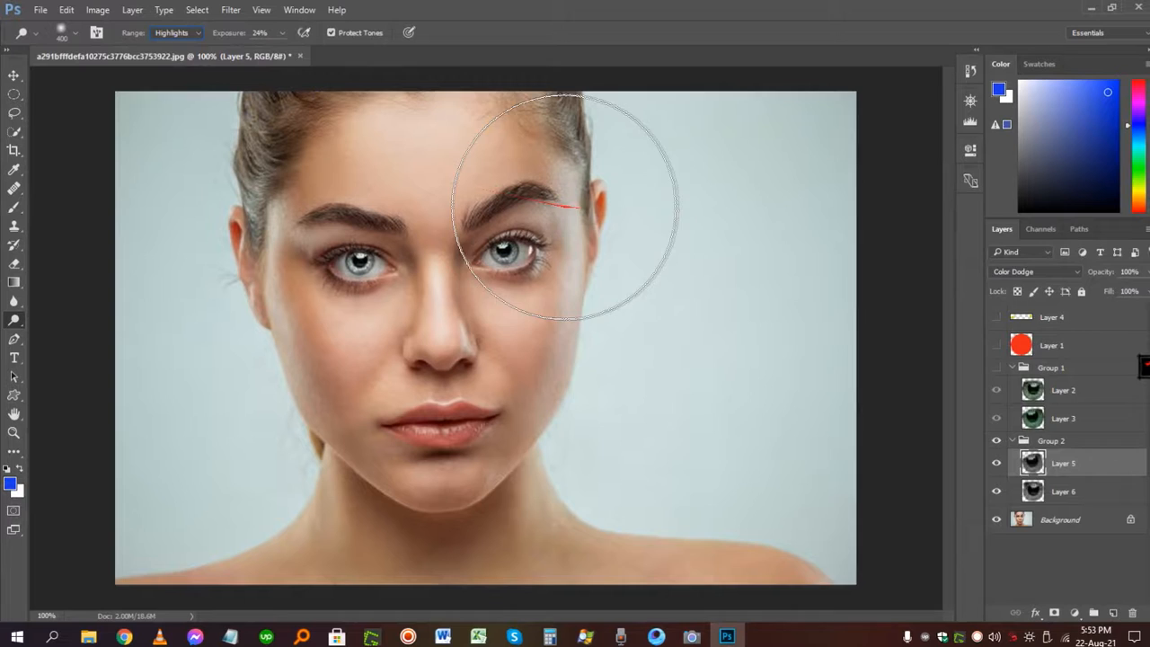
# Shrink the Dodge brush from 400 px to a small soft tip that fits inside the ring of the iris
pyautogui.rightClick(1105, 446)
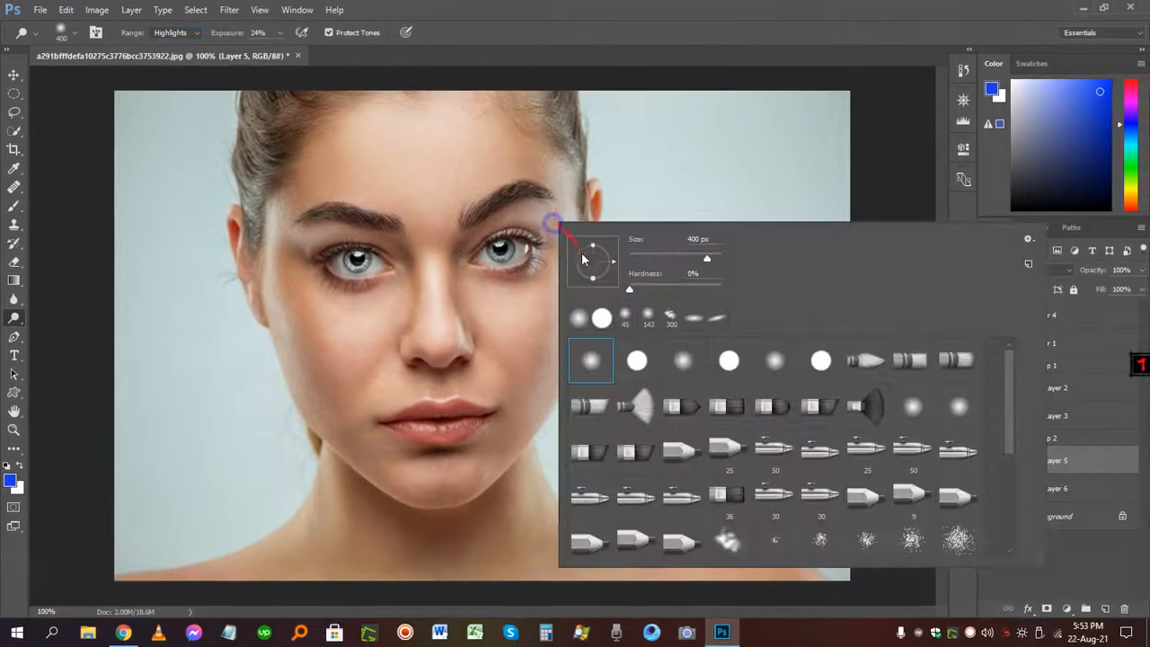
pyautogui.click(655, 254)
pyautogui.click(641, 8)
pyautogui.scroll(12, 519, 244)
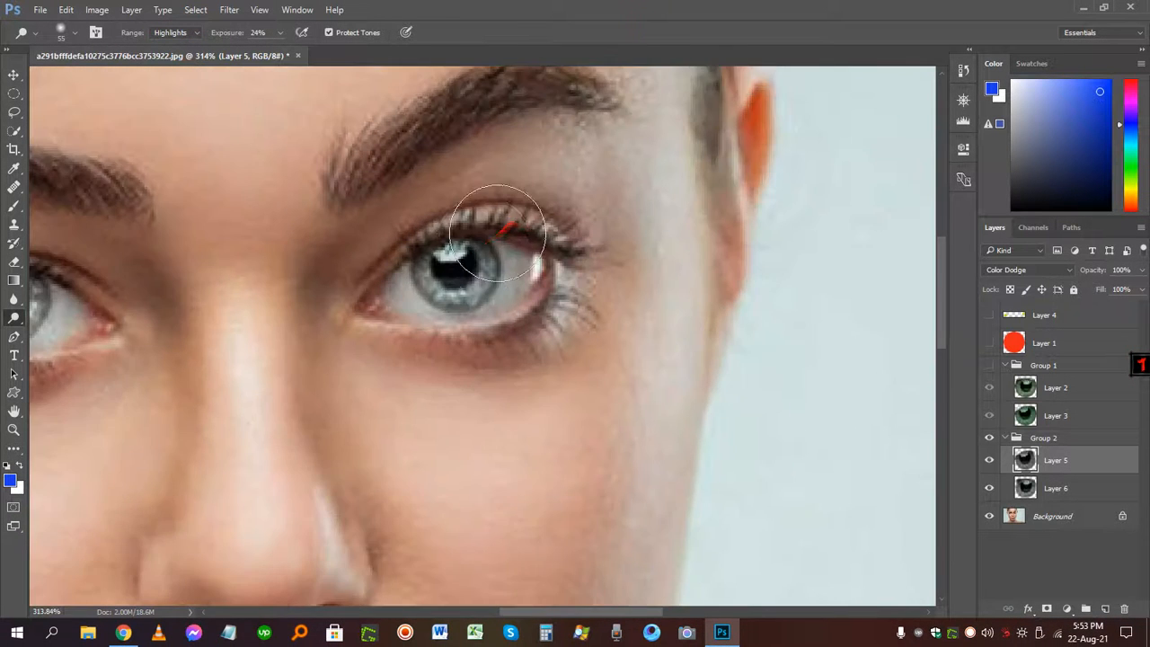
pyautogui.scroll(3, 455, 262)
pyautogui.press('[')
pyautogui.press('[')
pyautogui.press('[')
pyautogui.press('[')
pyautogui.press('[')
pyautogui.press('[')
pyautogui.press('[')
pyautogui.press('[')
pyautogui.press('[')
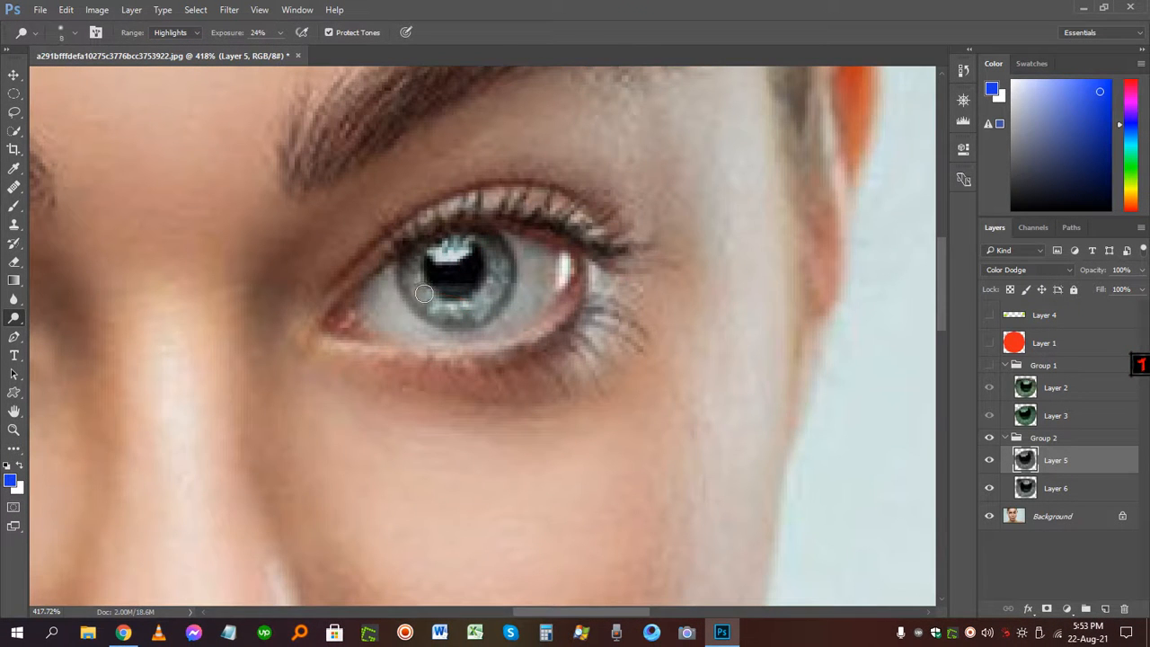
# Lighten the iris around the pupil on Layer 5 with the Dodge tool and check the result on the whole face
pyautogui.scroll(-4, 423, 294)
pyautogui.moveTo(422, 307); pyautogui.dragTo(472, 297)
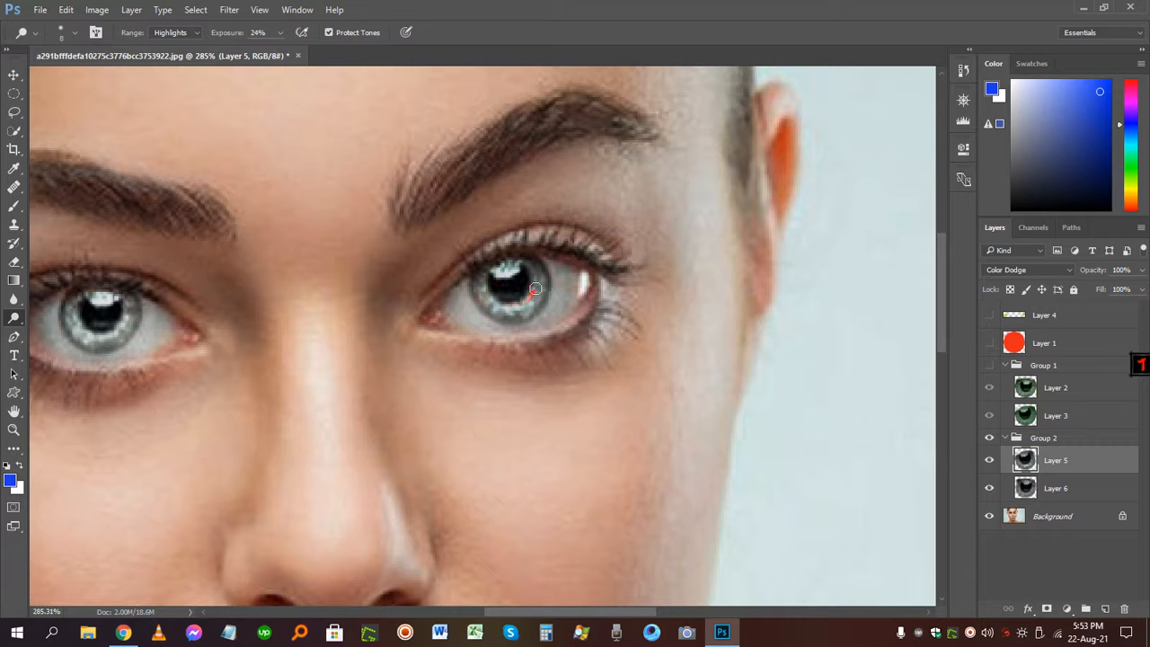
pyautogui.scroll(-5, 338, 369)
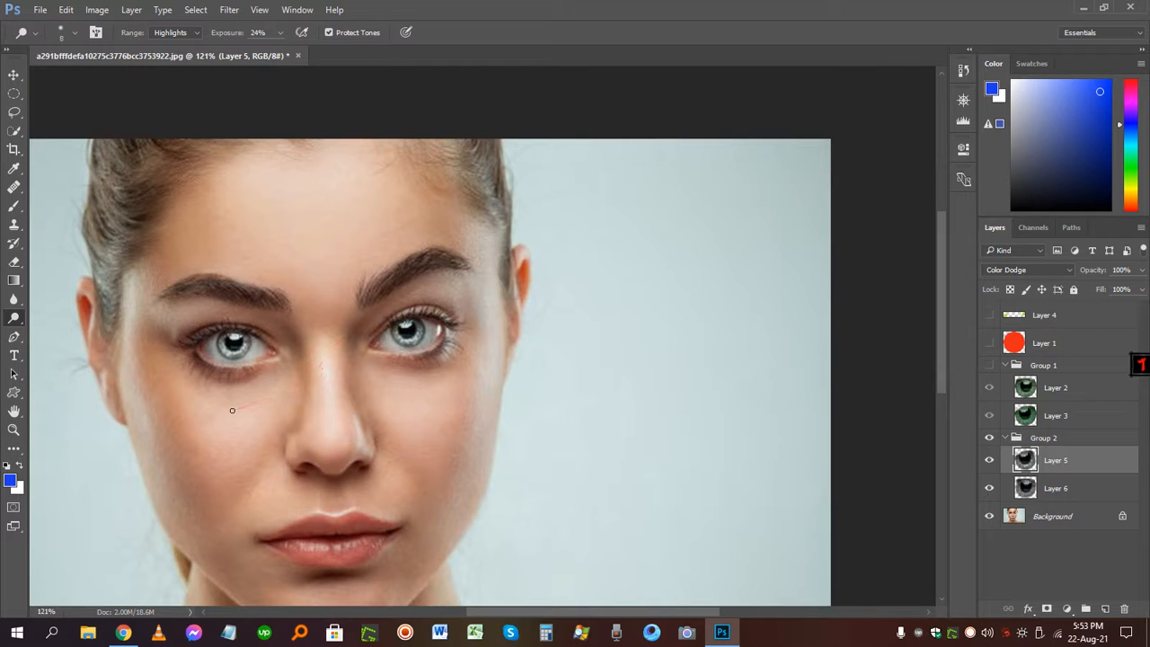
pyautogui.scroll(-3, 413, 360)
pyautogui.scroll(2, 476, 272)
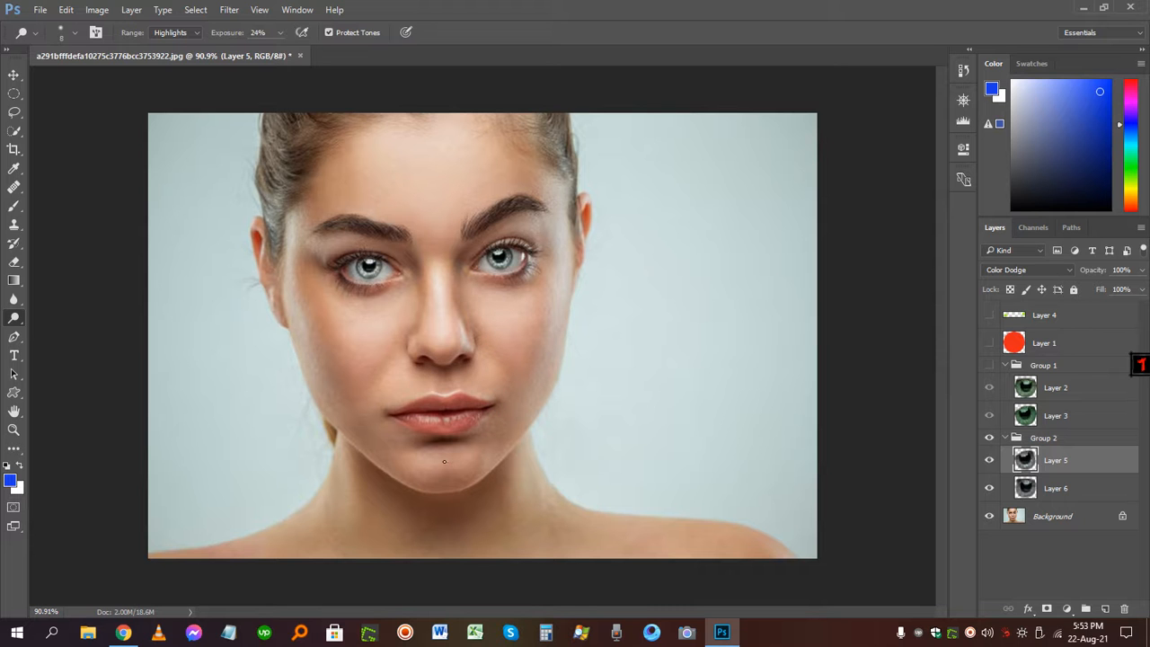
pyautogui.scroll(3, 414, 409)
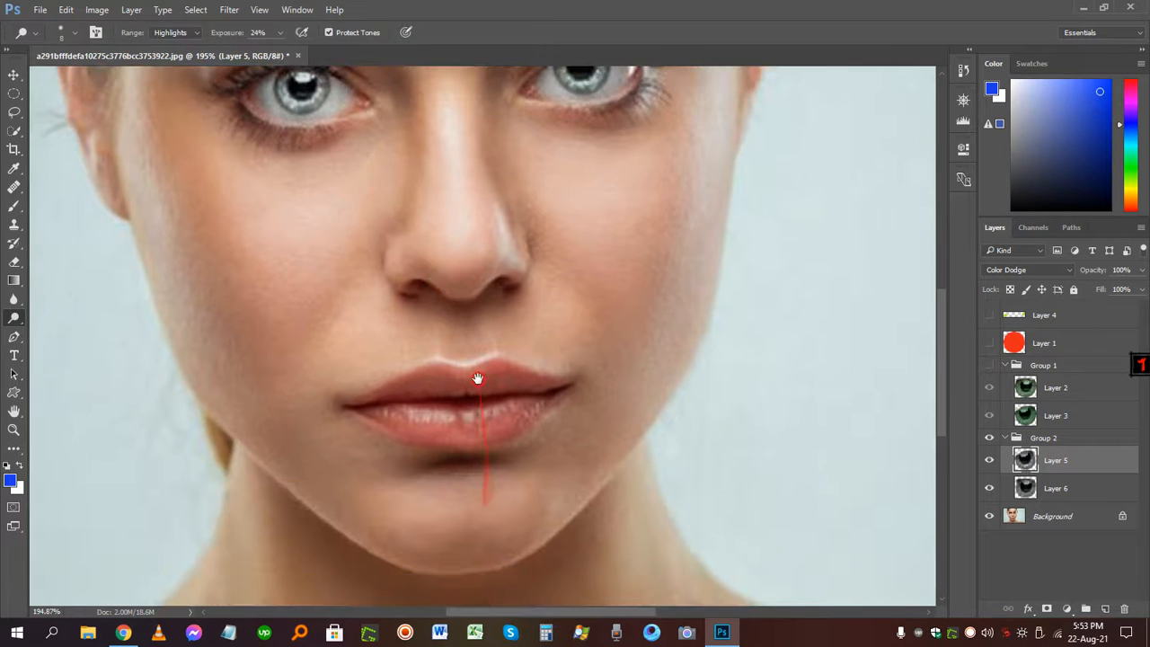
# Hide Group 2 and duplicate the Background layer
pyautogui.click(1014, 316)
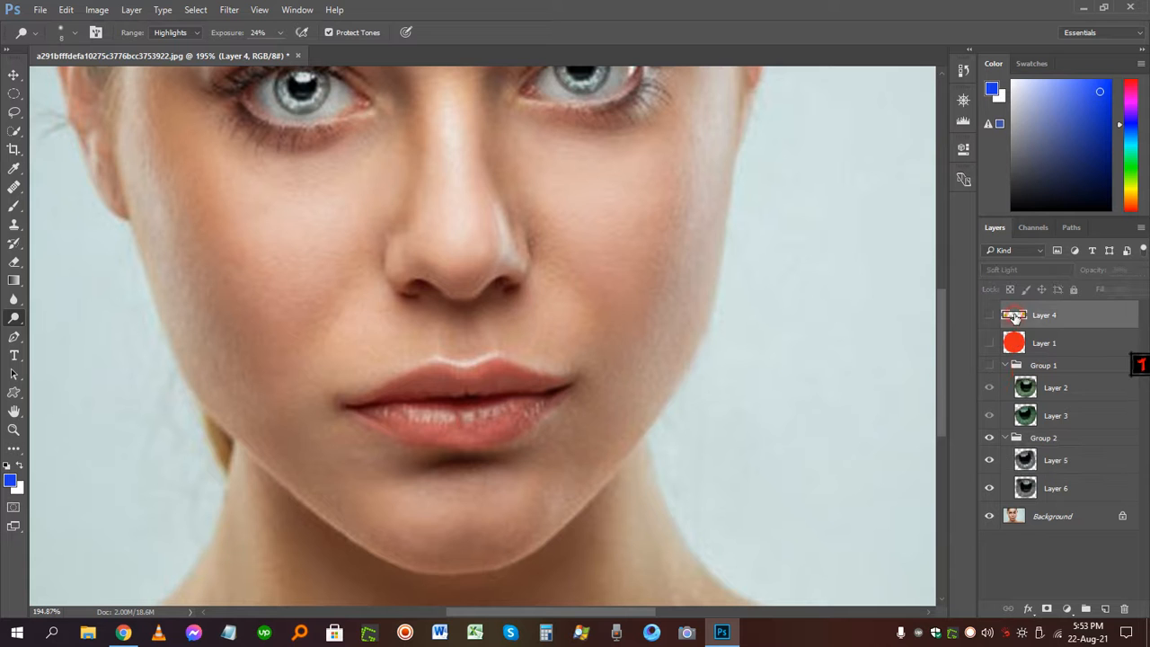
pyautogui.click(1023, 521)
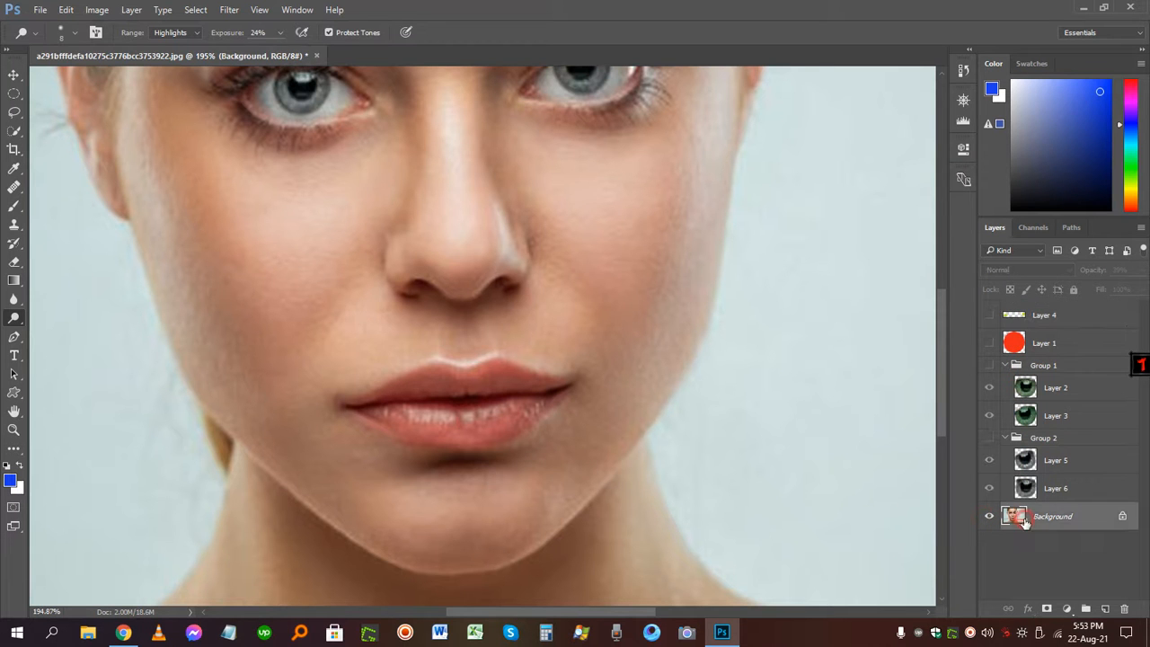
pyautogui.hotkey('ctrl', 'j')
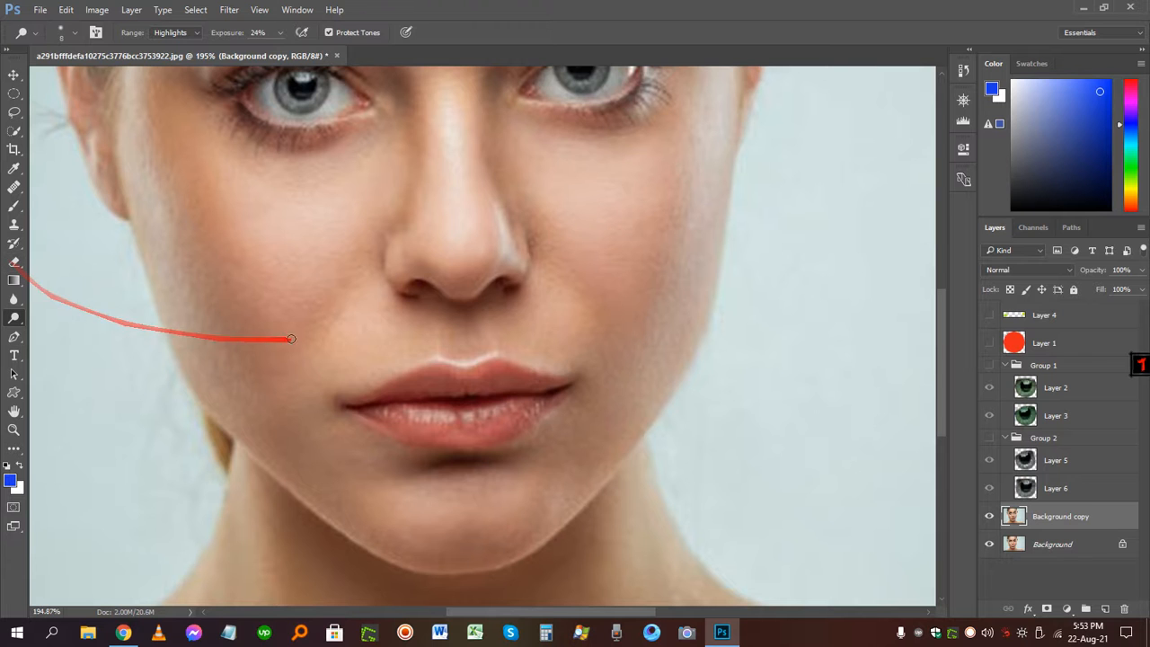
# Trace the lips with the Pen tool, convert the path to a selection, and copy the lips to a new layer
pyautogui.press('p')
pyautogui.moveTo(345, 405); pyautogui.dragTo(394, 381)
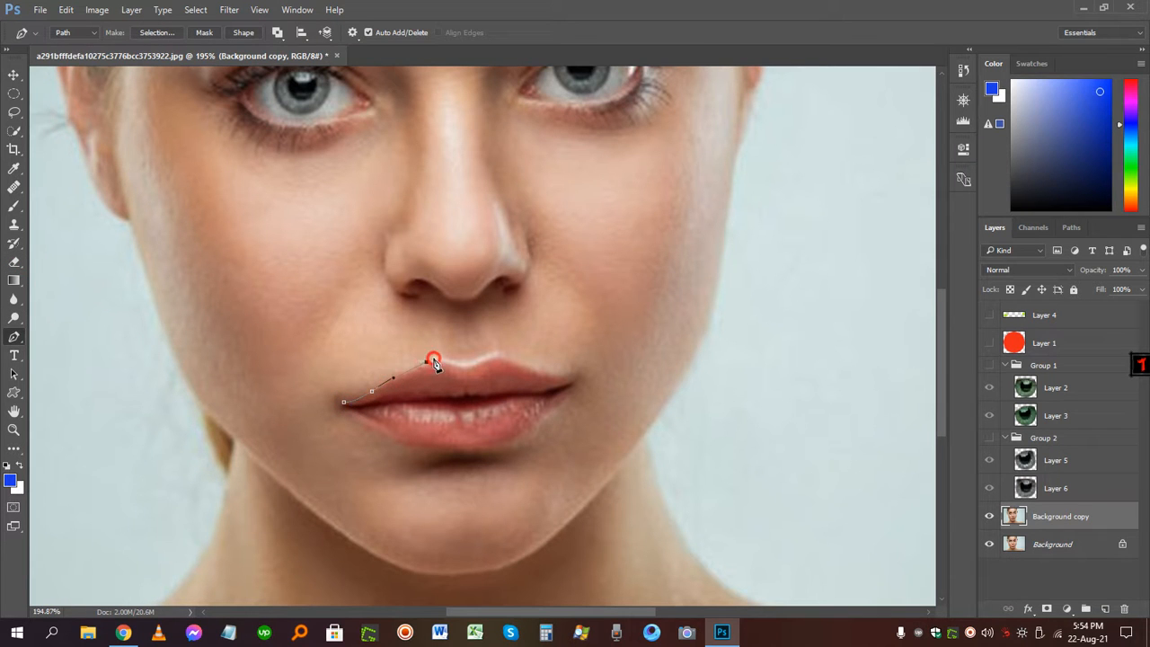
pyautogui.click(433, 360)
pyautogui.click(492, 354)
pyautogui.hotkey('ctrl', 'Return')
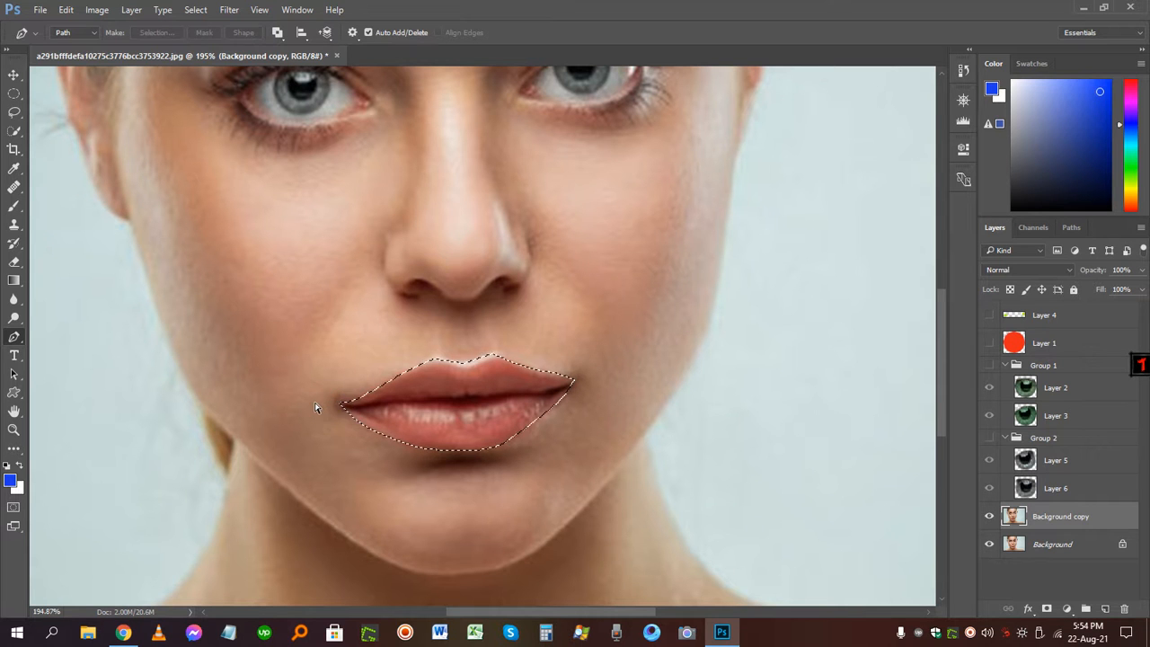
pyautogui.hotkey('ctrl', 'j')
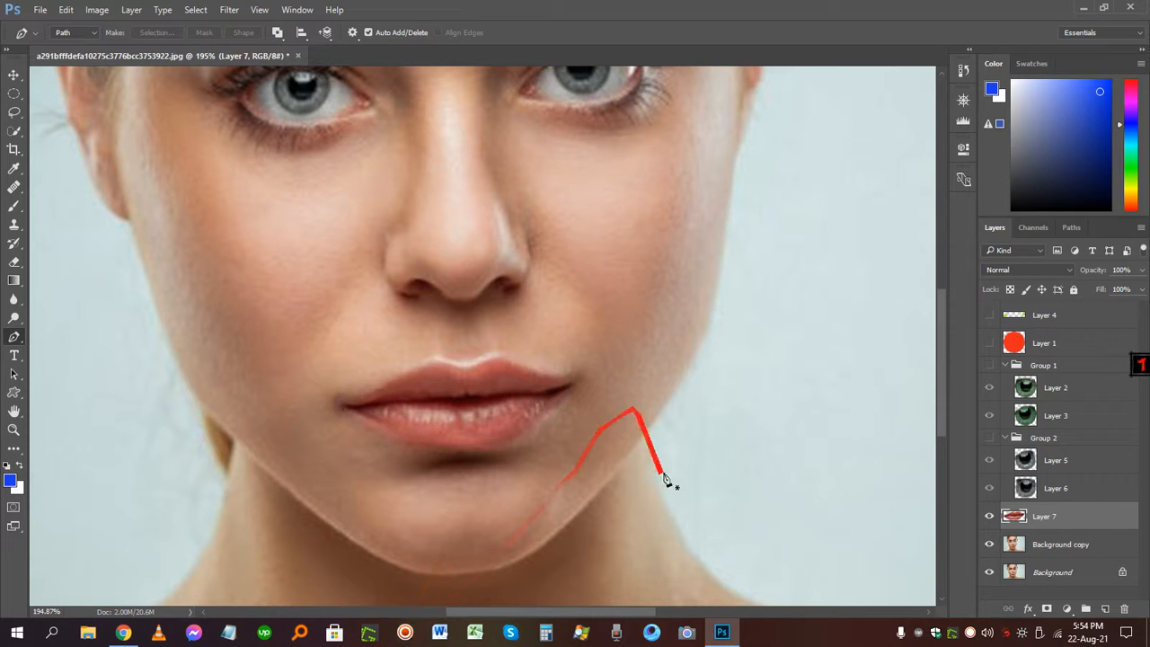
# Isolate the lips layer, soften its outline with a soft 15 px Eraser, and show the portrait layers again
pyautogui.keyDown('alt'); pyautogui.click(988, 519); pyautogui.keyUp('alt')
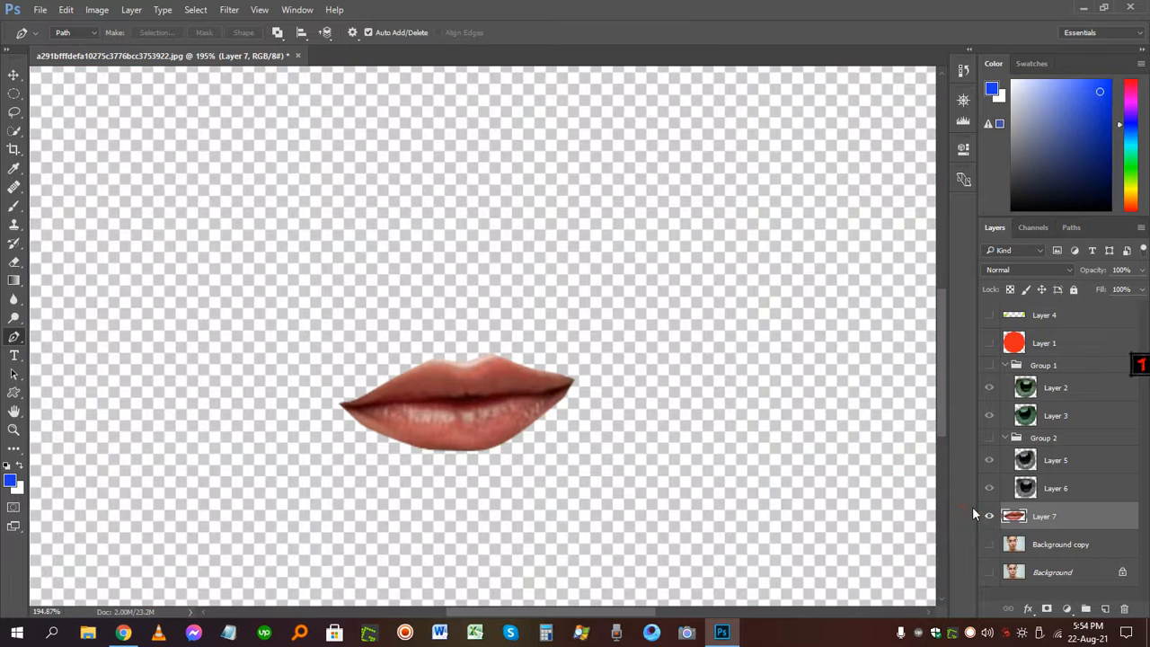
pyautogui.scroll(3, 571, 386)
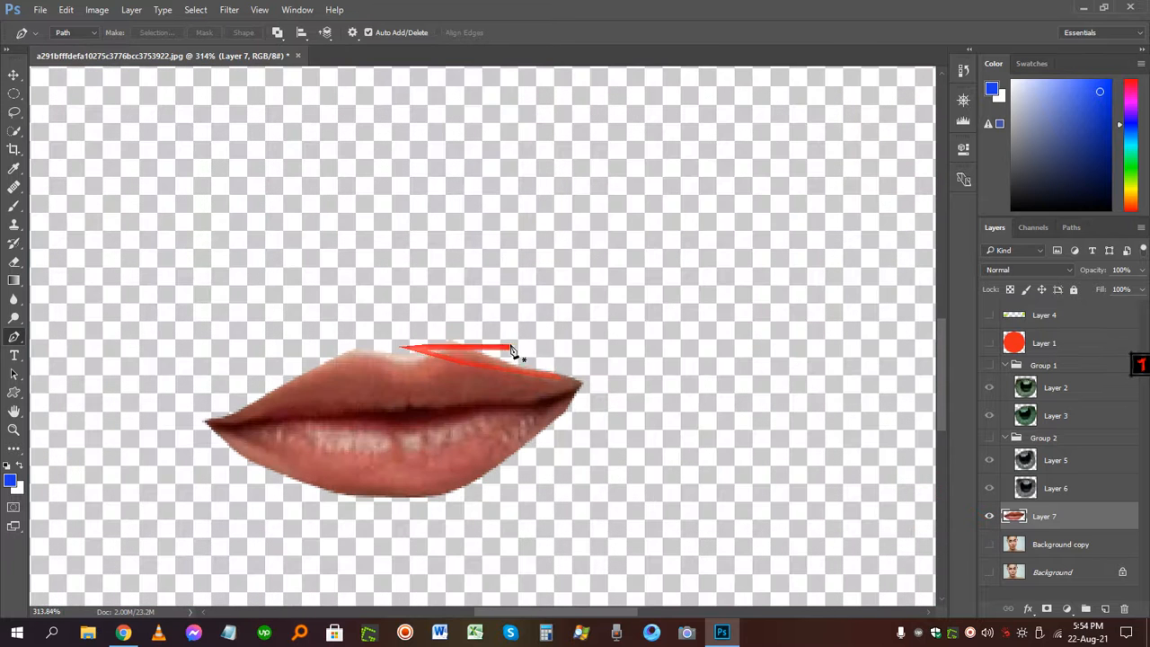
pyautogui.click(14, 262)
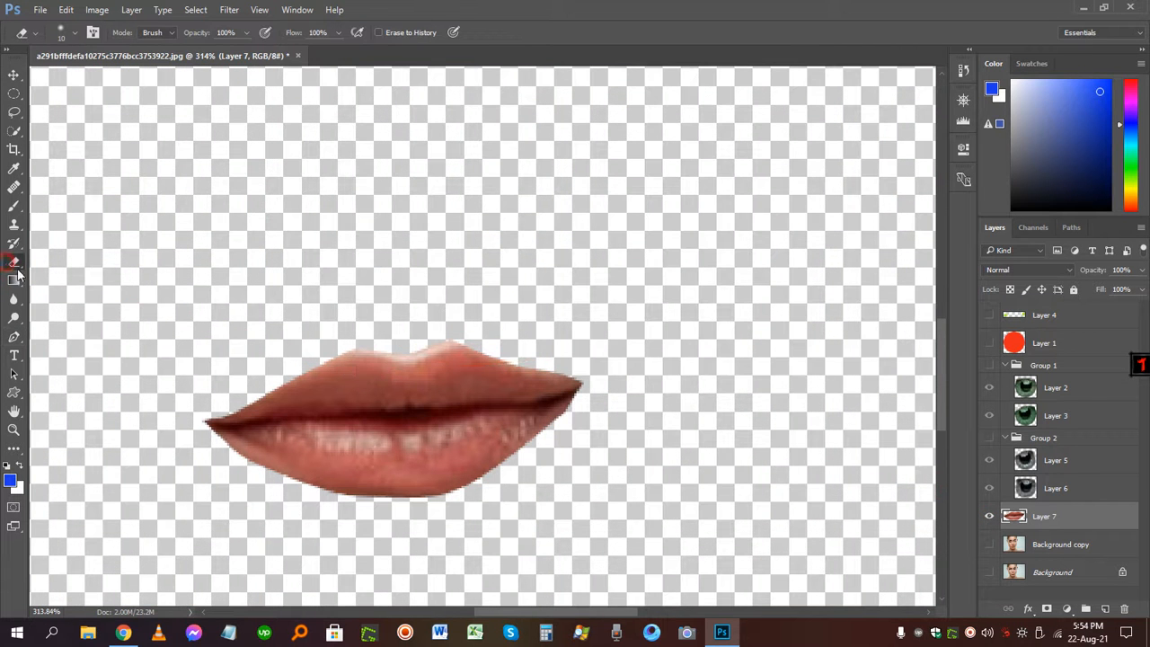
pyautogui.rightClick(305, 217)
pyautogui.doubleClick(334, 355)
pyautogui.scroll(2, 326, 347)
pyautogui.moveTo(344, 373); pyautogui.dragTo(462, 295)
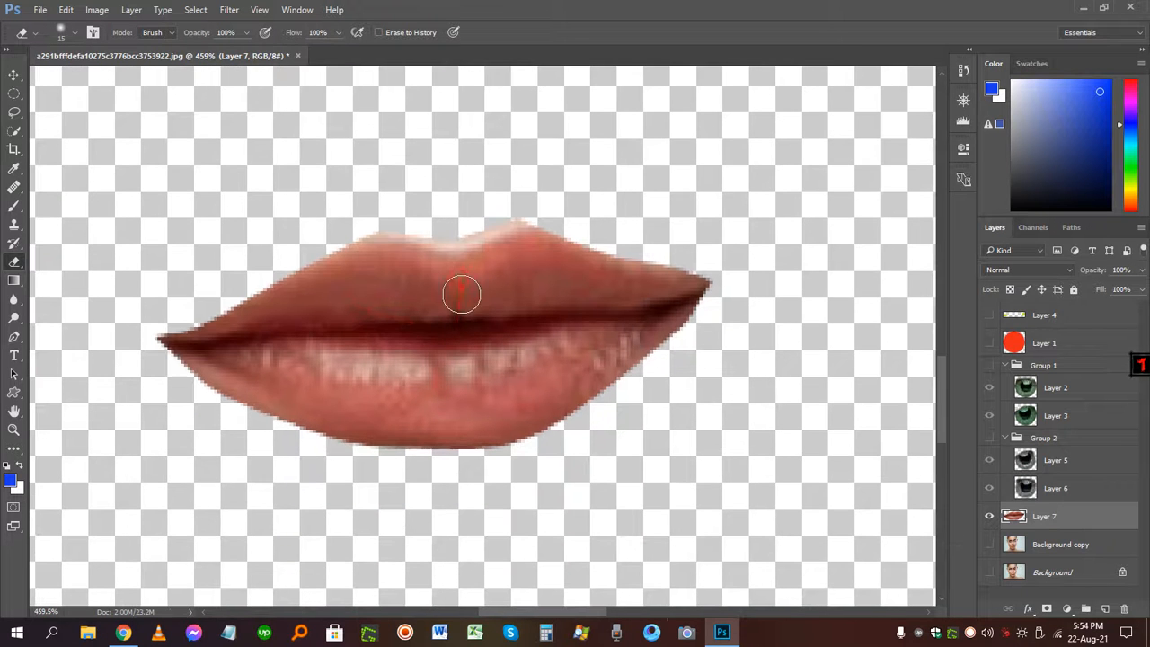
pyautogui.moveTo(357, 216)
pyautogui.mouseDown()
pyautogui.moveTo(170, 318)
pyautogui.moveTo(96, 321)
pyautogui.moveTo(159, 434)
pyautogui.moveTo(152, 363)
pyautogui.moveTo(241, 430)
pyautogui.moveTo(341, 463)
pyautogui.moveTo(504, 458)
pyautogui.moveTo(605, 422)
pyautogui.moveTo(582, 439)
pyautogui.moveTo(686, 363)
pyautogui.moveTo(745, 295)
pyautogui.moveTo(577, 432)
pyautogui.moveTo(710, 392)
pyautogui.moveTo(768, 253)
pyautogui.moveTo(721, 262)
pyautogui.moveTo(522, 196)
pyautogui.moveTo(467, 220)
pyautogui.moveTo(409, 215)
pyautogui.moveTo(477, 210)
pyautogui.mouseUp()
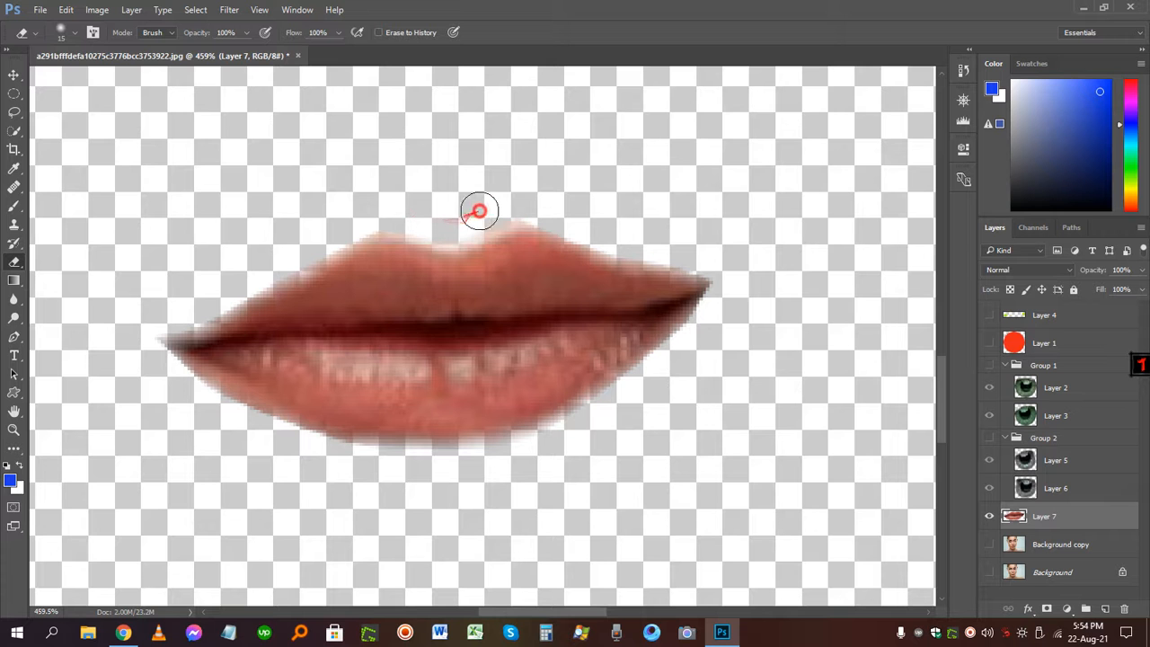
pyautogui.keyDown('alt'); pyautogui.click(987, 518); pyautogui.keyUp('alt')
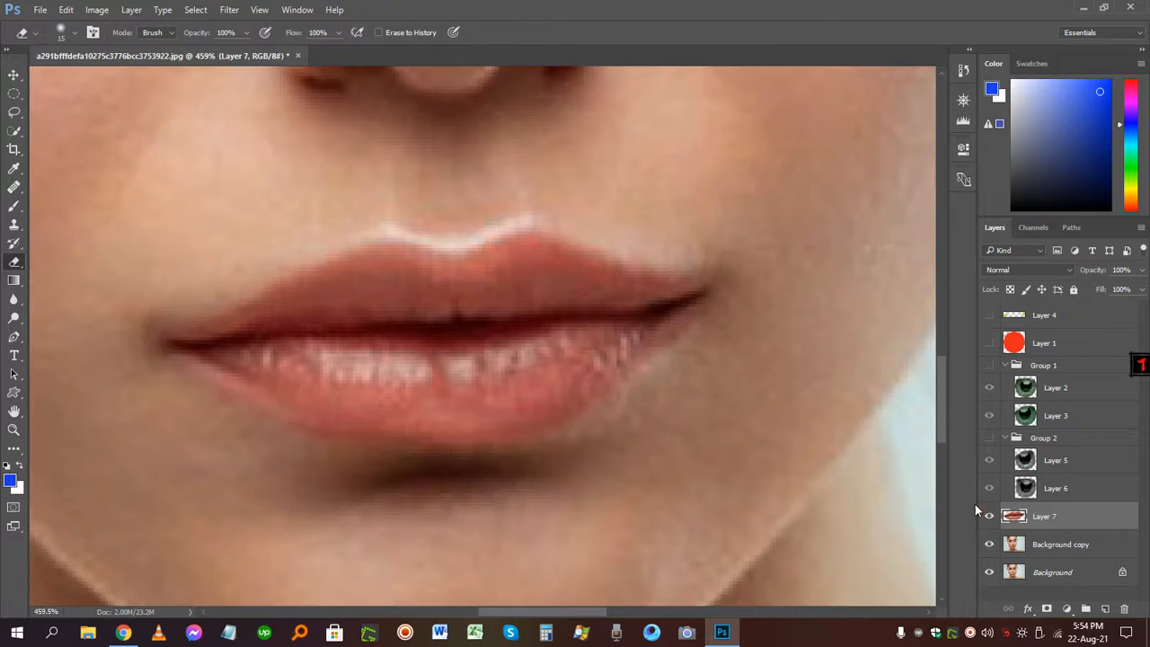
# Recolour the lips on Layer 7 green by setting the Hue to +72 in Hue/Saturation
pyautogui.scroll(-8, 535, 370)
pyautogui.scroll(5, 534, 370)
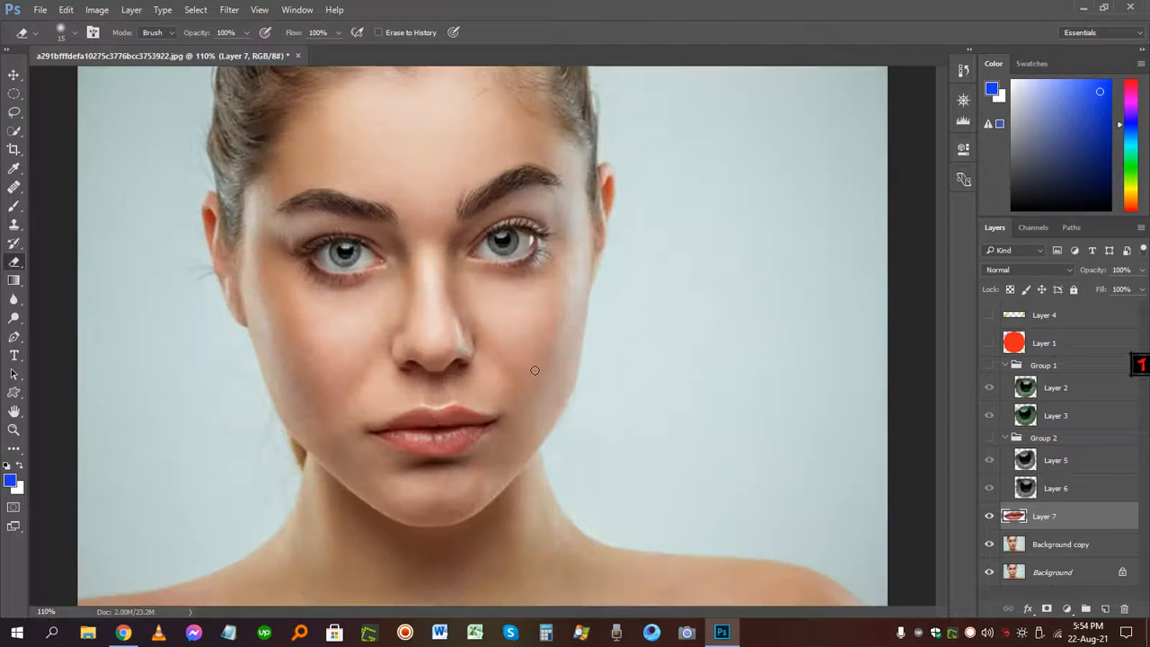
pyautogui.hotkey('ctrl', 'u')
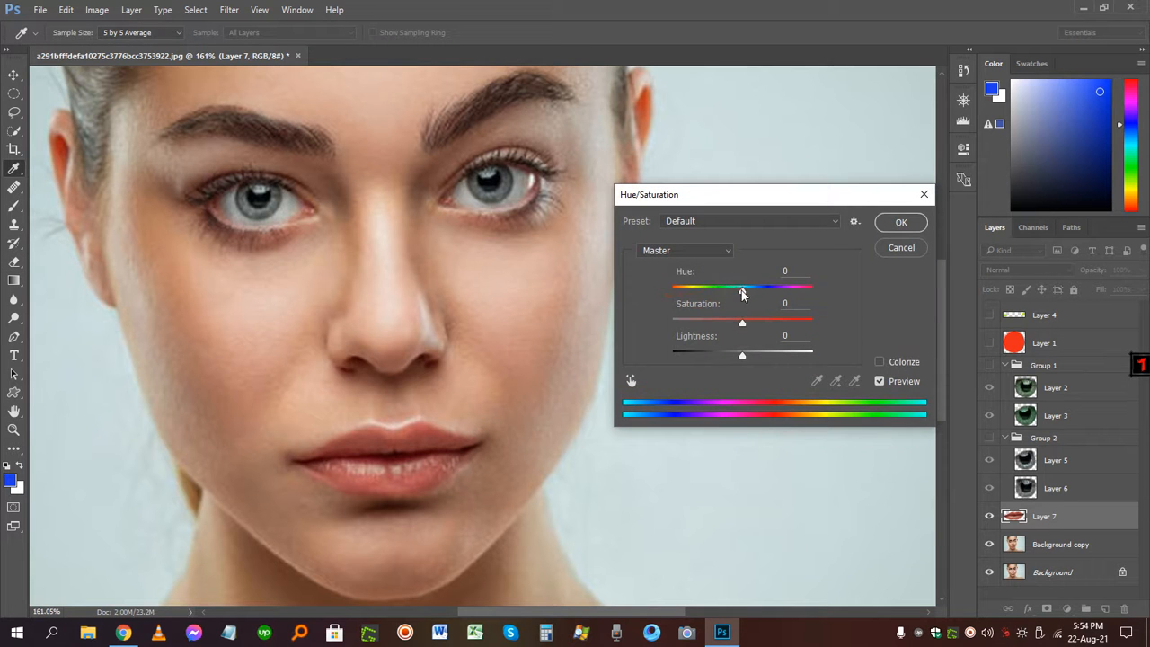
pyautogui.moveTo(742, 291); pyautogui.dragTo(783, 300)
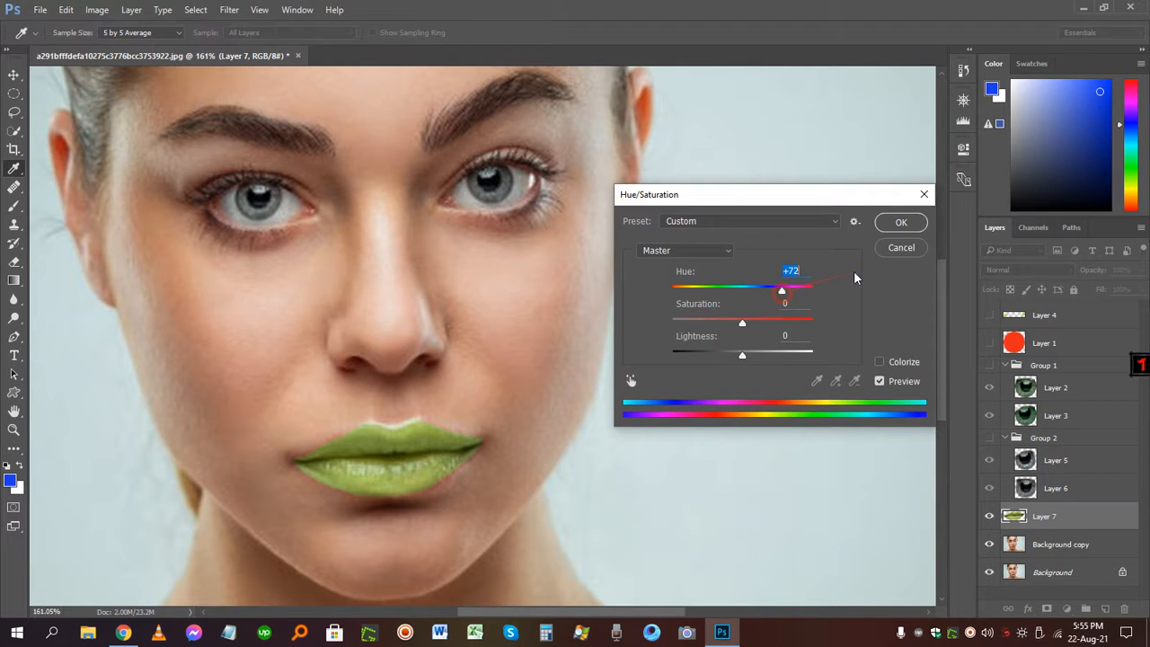
pyautogui.click(900, 223)
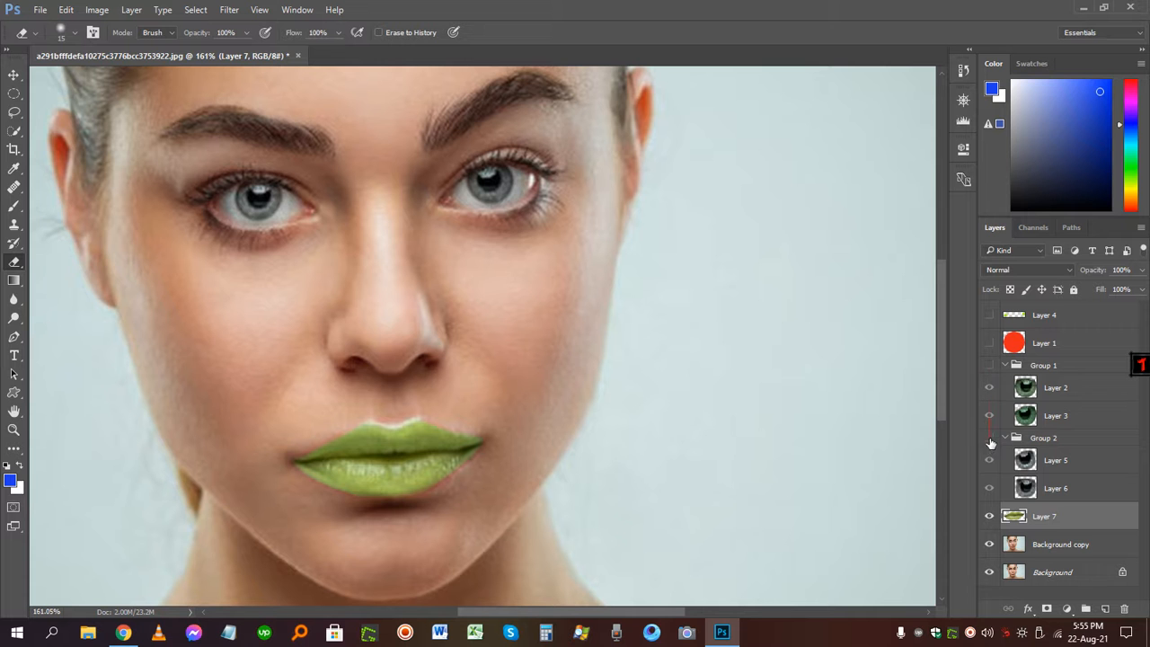
# Show Group 1 with the green irises and undo the Hue/Saturation recolouring of the lips on Layer 7
pyautogui.click(989, 439)
pyautogui.click(989, 440)
pyautogui.scroll(-10, 507, 311)
pyautogui.scroll(11, 528, 390)
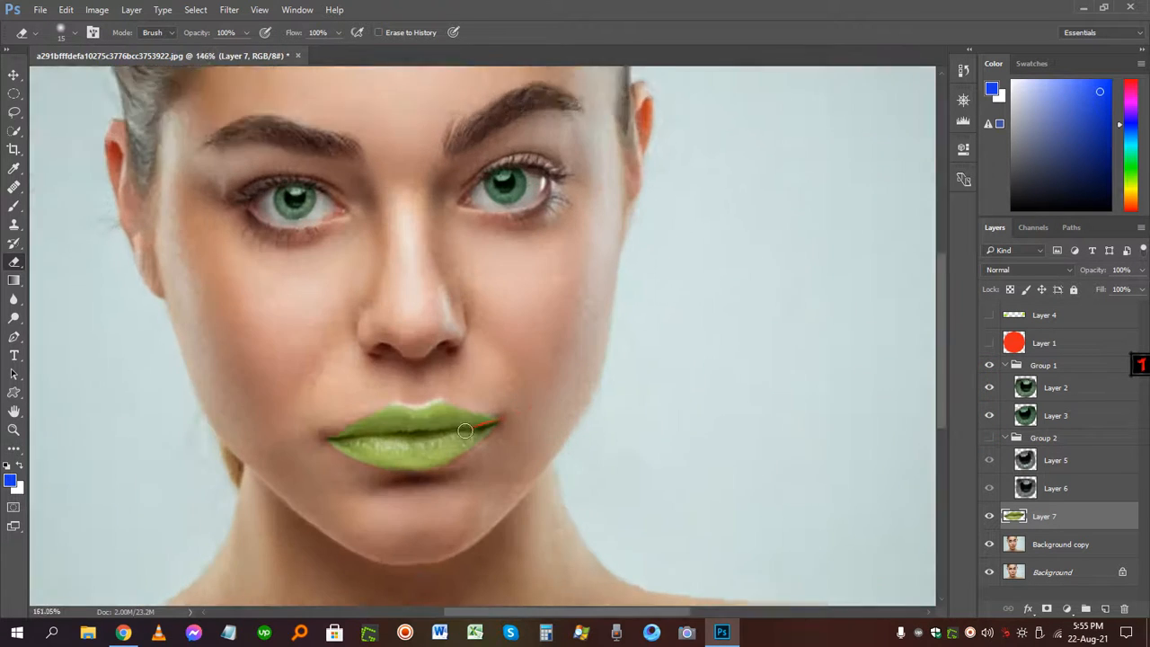
pyautogui.moveTo(420, 461); pyautogui.dragTo(423, 419)
pyautogui.scroll(1, 402, 414)
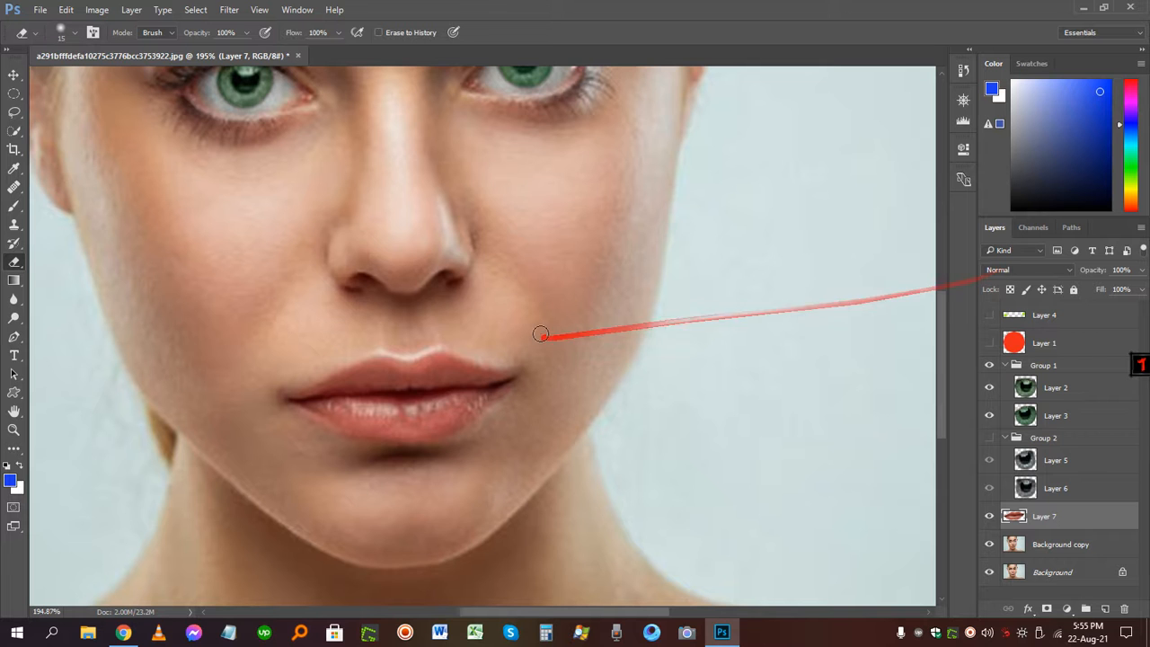
# Recolour the lips on Layer 7 golden green with Color Balance, shifting the midtones strongly towards green
pyautogui.press('i')
pyautogui.hotkey('ctrl', 'b')
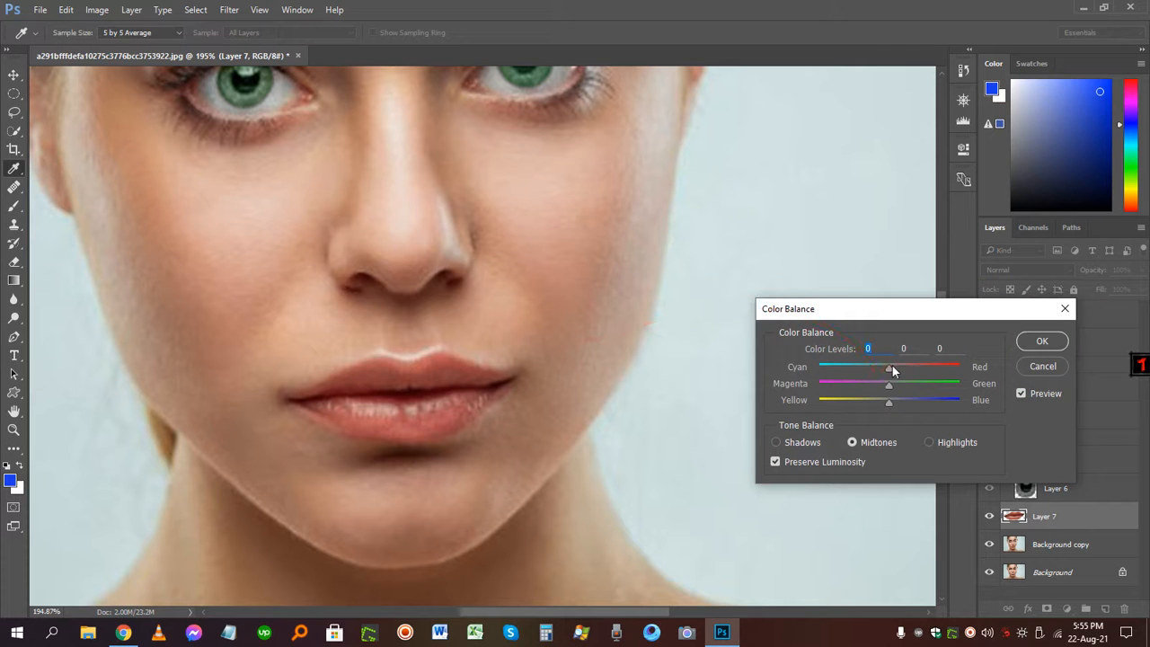
pyautogui.moveTo(892, 366); pyautogui.dragTo(937, 384)
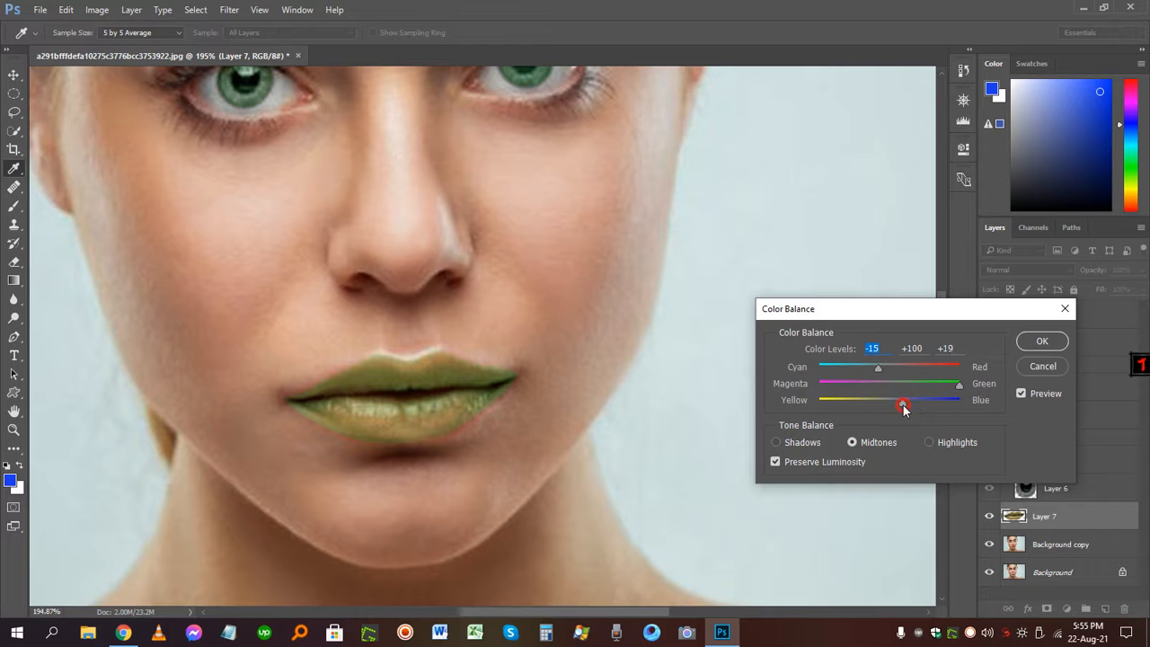
pyautogui.click(1060, 341)
pyautogui.press('e')
# Hide Layer 7 to compare the recoloured lips with the natural lips in the portrait
pyautogui.scroll(-4, 644, 332)
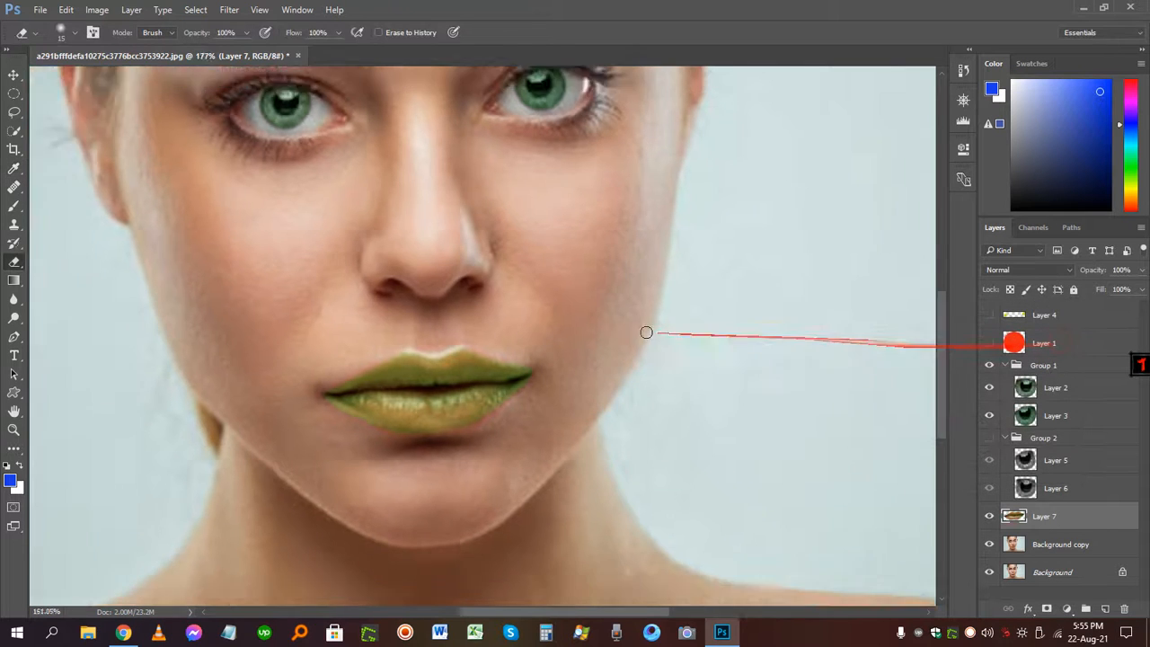
pyautogui.scroll(-2, 602, 354)
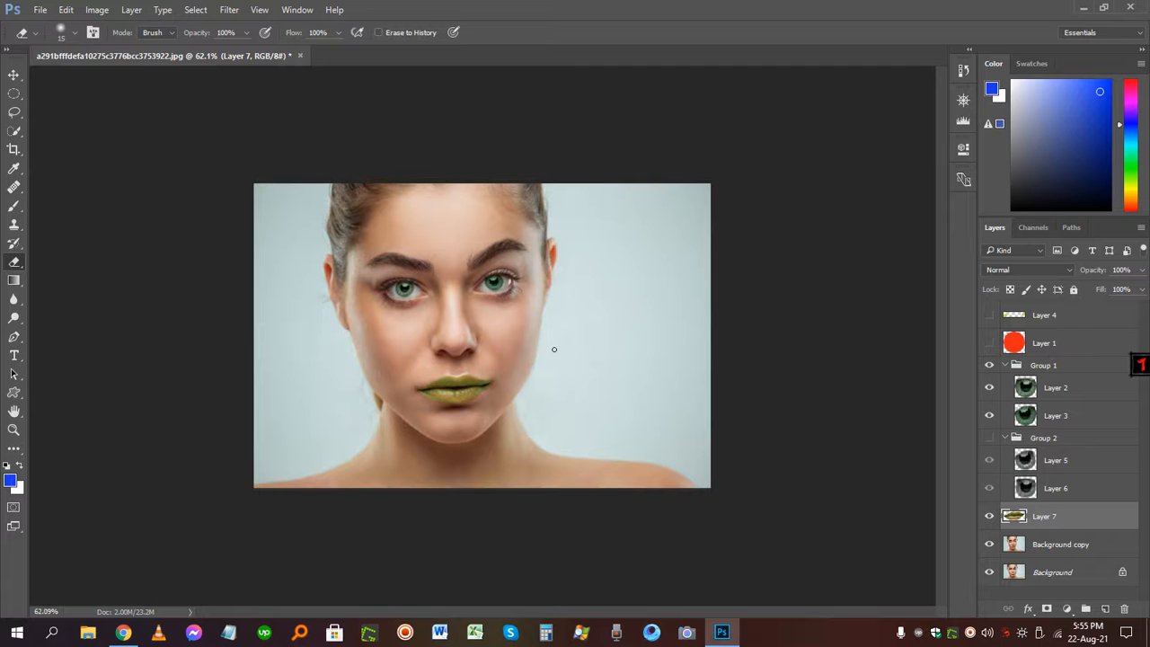
pyautogui.moveTo(554, 349)
pyautogui.mouseDown()
pyautogui.moveTo(911, 358)
pyautogui.moveTo(896, 413)
pyautogui.moveTo(1003, 516)
pyautogui.mouseUp()
pyautogui.click(991, 518)
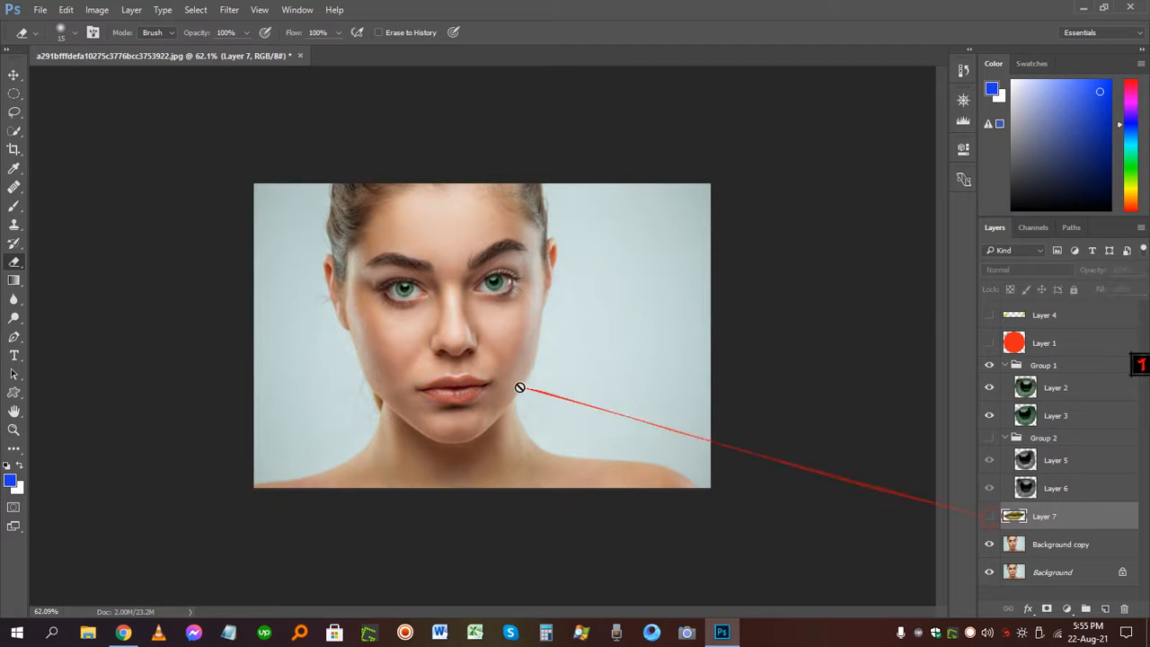
pyautogui.scroll(3, 483, 319)
pyautogui.scroll(2, 434, 437)
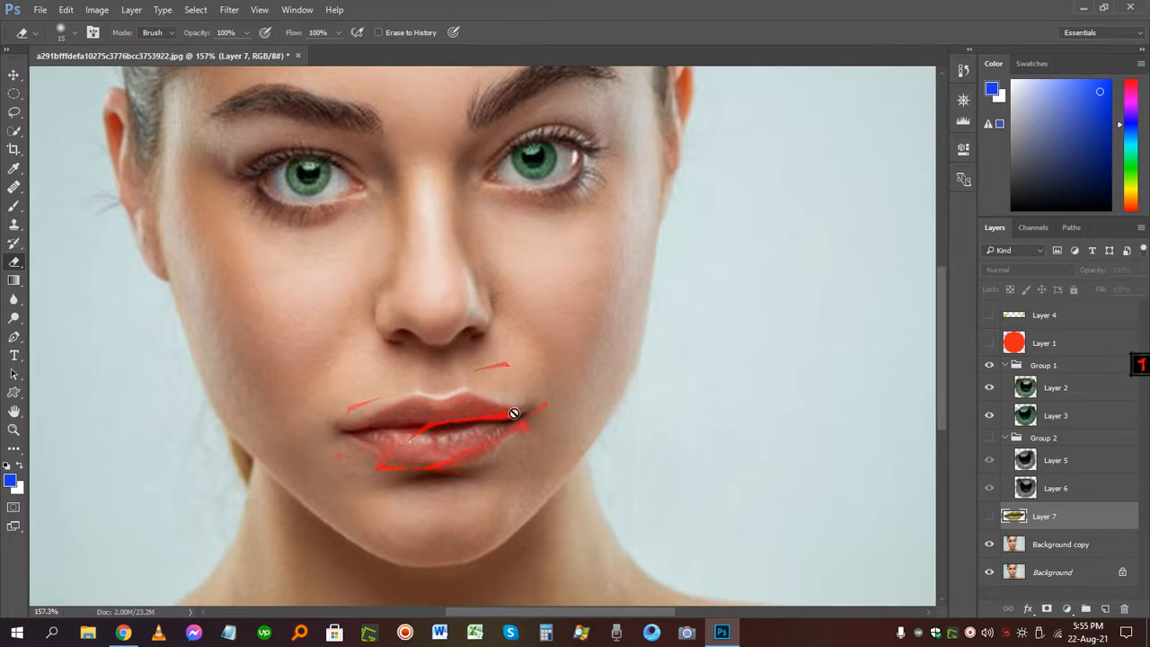
pyautogui.moveTo(494, 166); pyautogui.dragTo(485, 277)
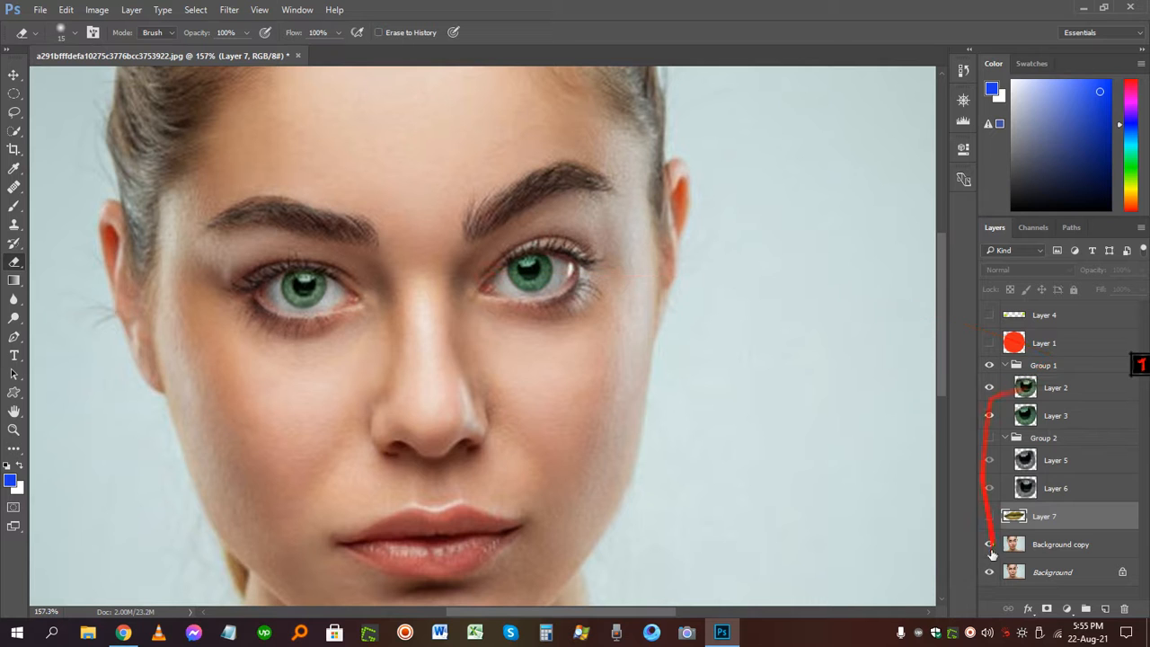